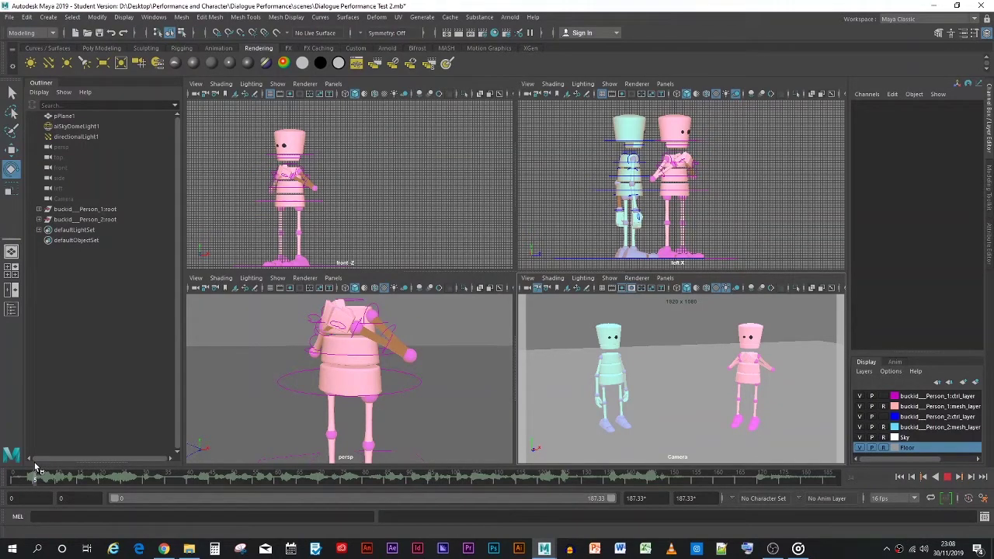
Step: Stop the playback, open the Graph Editor, and minimize its window
key(Escape)
click(153, 17)
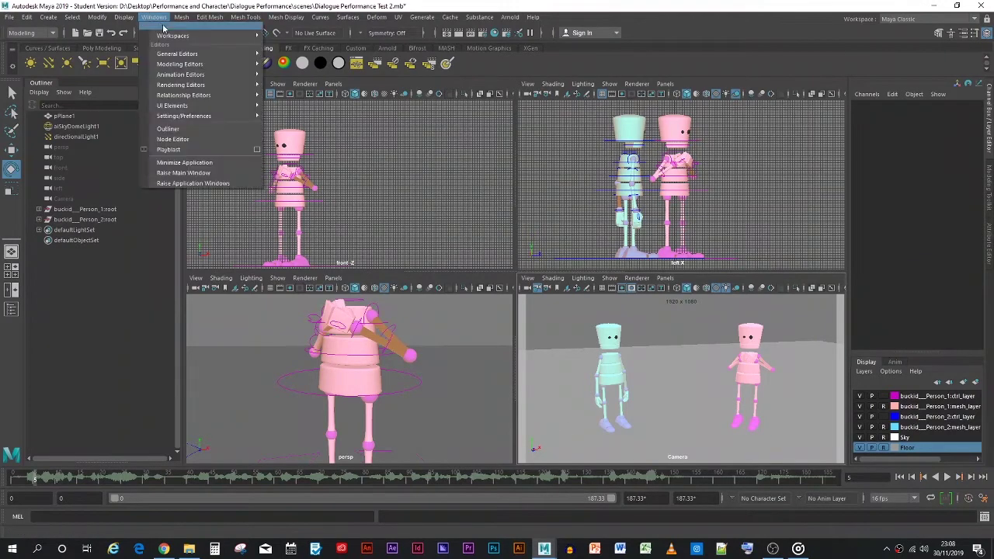
mouse_move(186, 74)
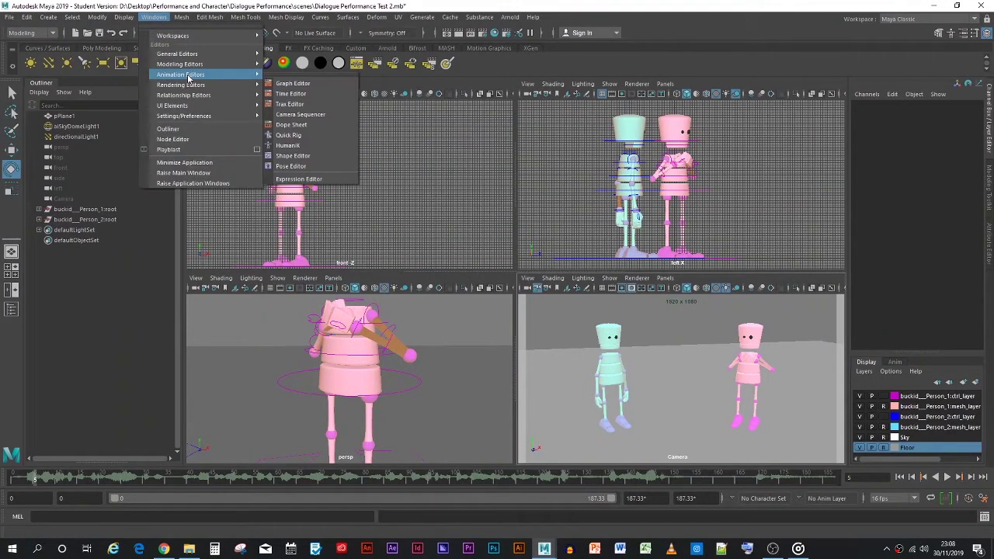
click(295, 78)
drag(425, 315, 474, 108)
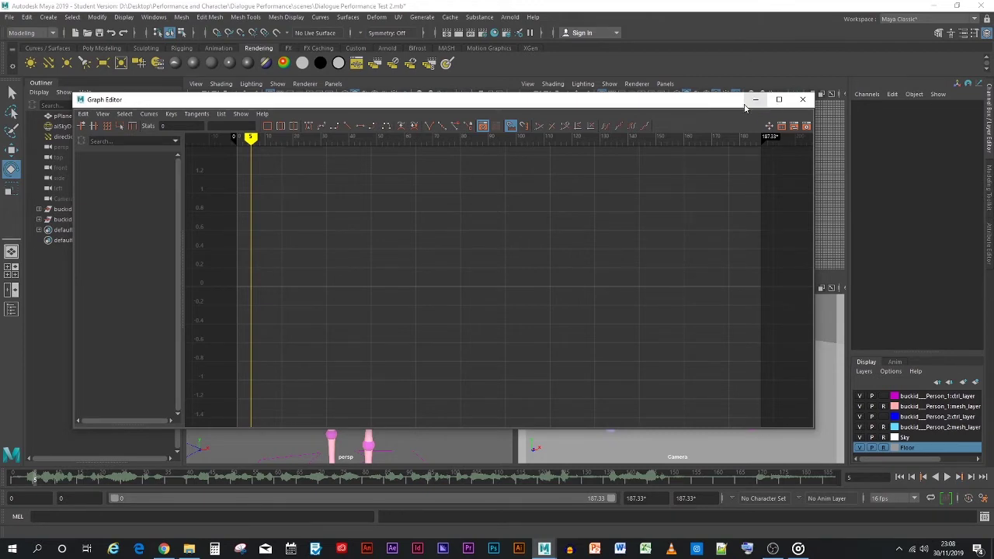
click(755, 100)
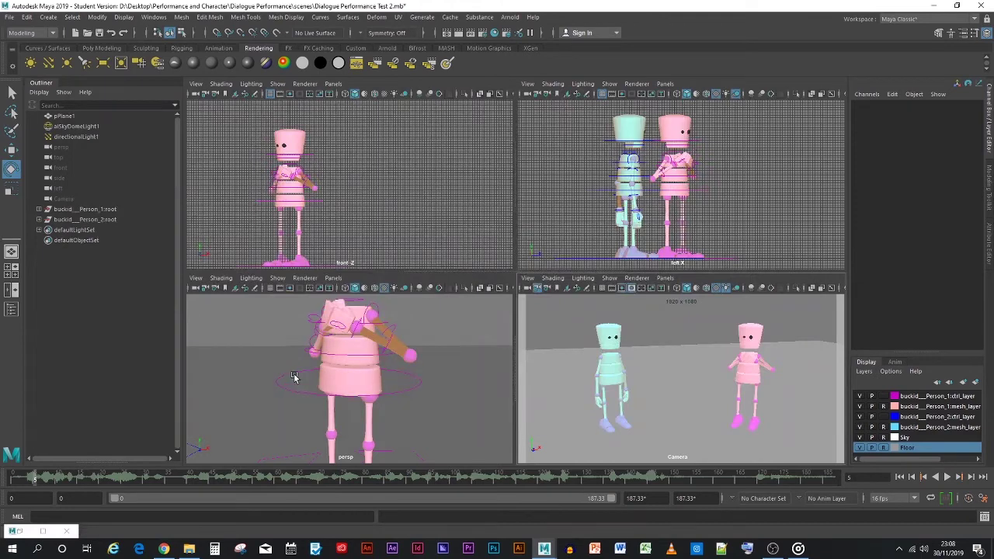
Step: Select all the controls of both characters in the perspective view and show their animation curves in the Graph Editor
scroll(291, 378, down, 5)
drag(314, 324, 399, 443)
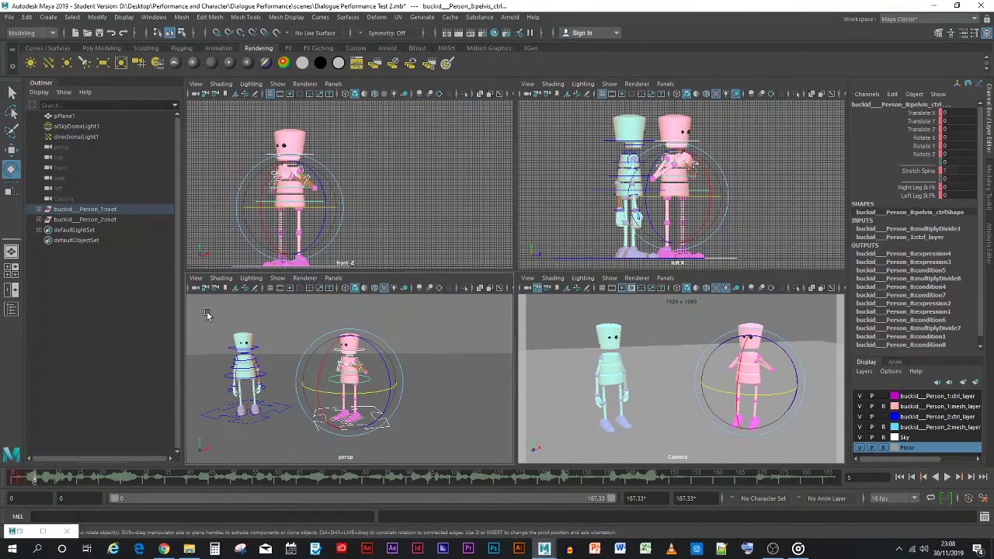
drag(199, 305, 427, 443)
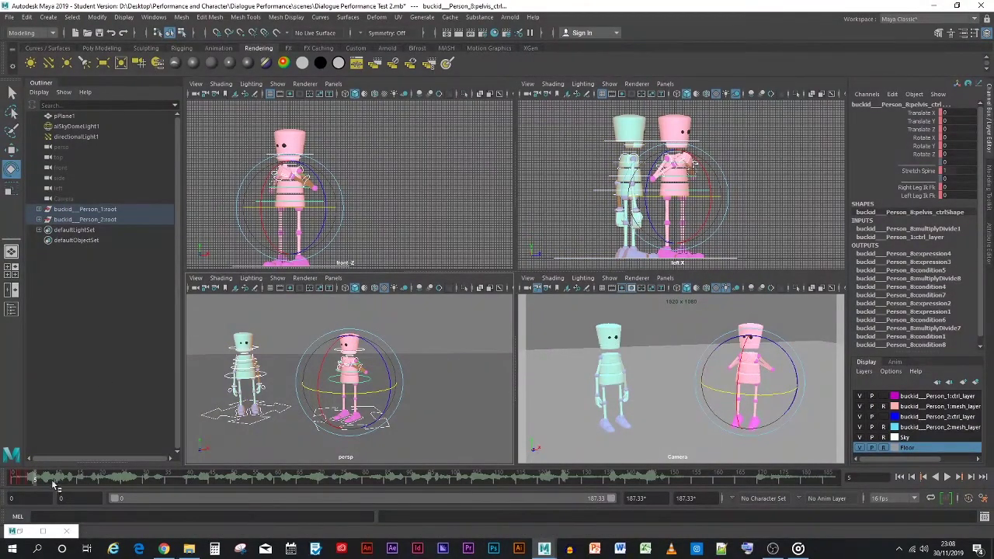
key(shift+g)
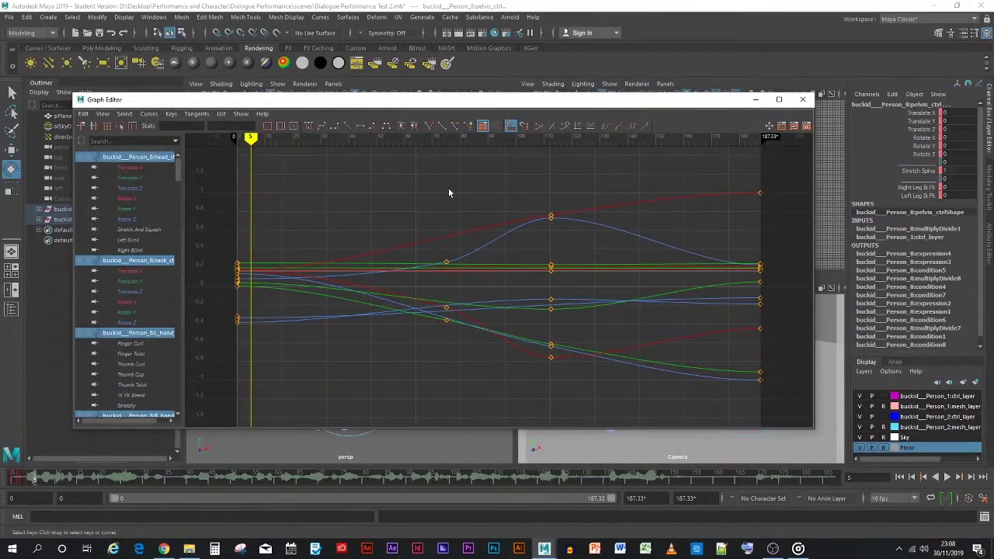
Step: Snap the column of keys between frames 1 and 2 to the whole frame 1
drag(427, 182, 464, 362)
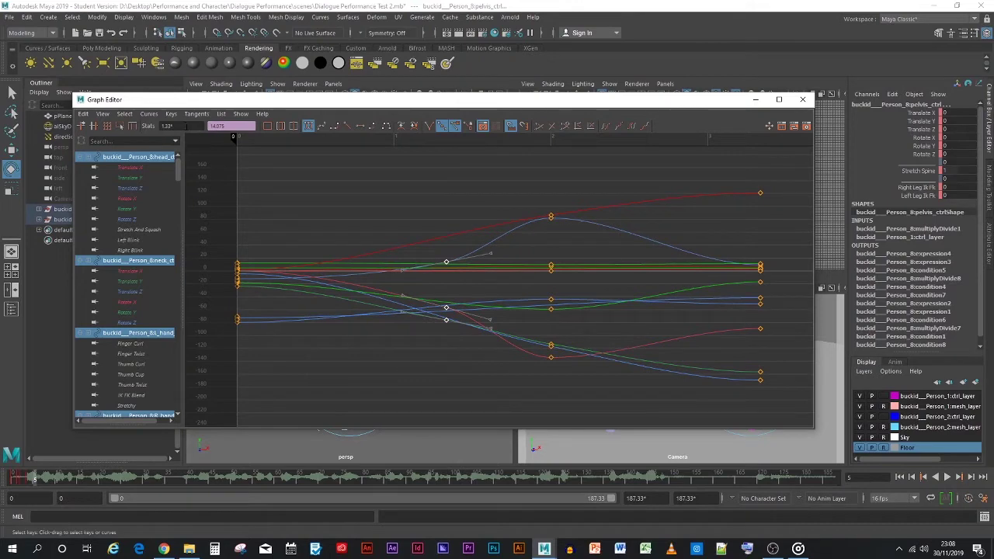
click(169, 126)
key(Return)
click(83, 114)
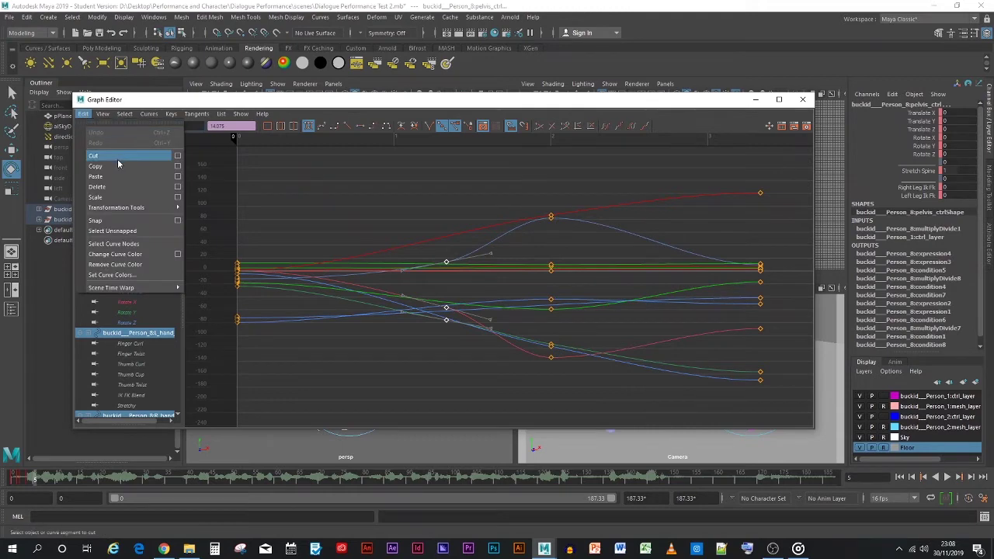
click(94, 220)
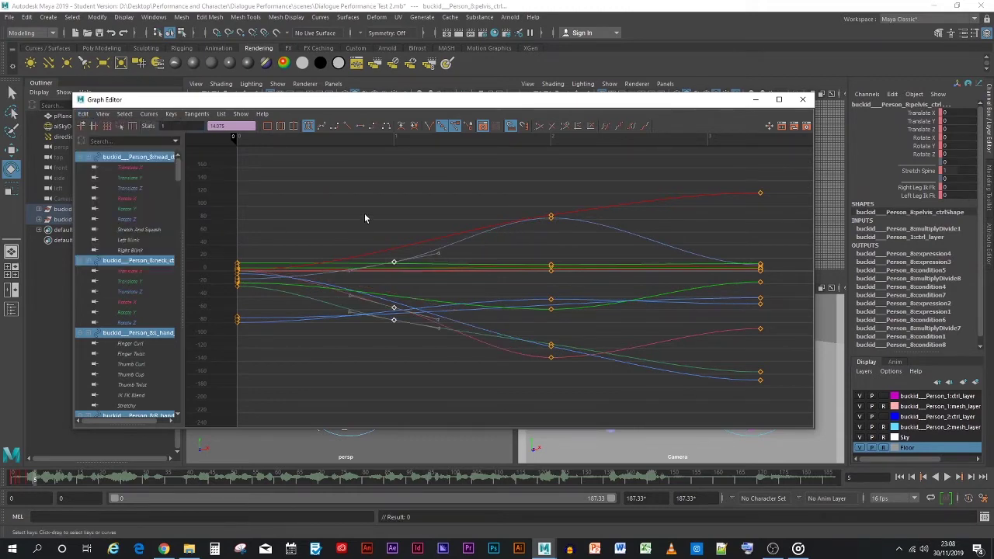
Step: Snap the column of keys around frame 2 to the whole frame 2
drag(553, 257, 566, 381)
click(83, 113)
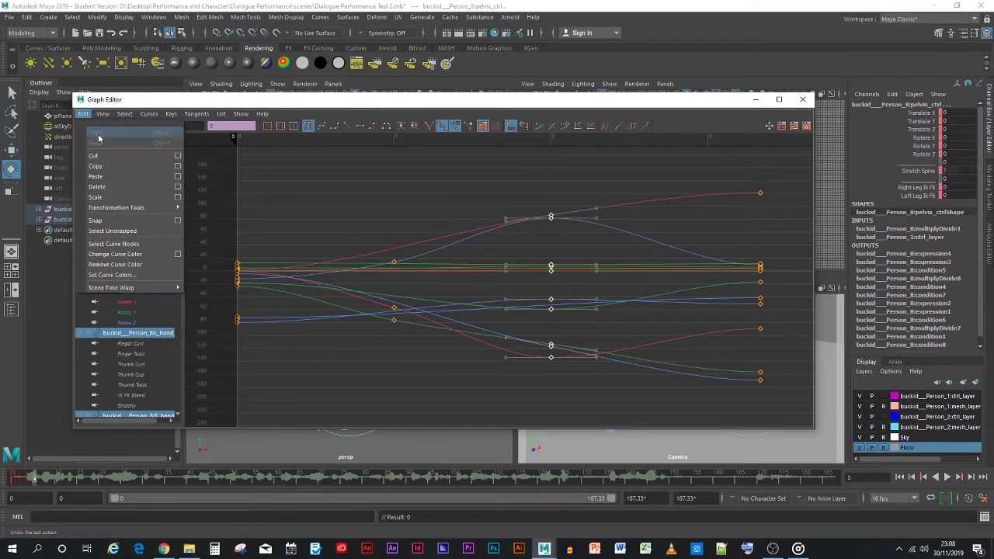
mouse_move(140, 215)
click(256, 209)
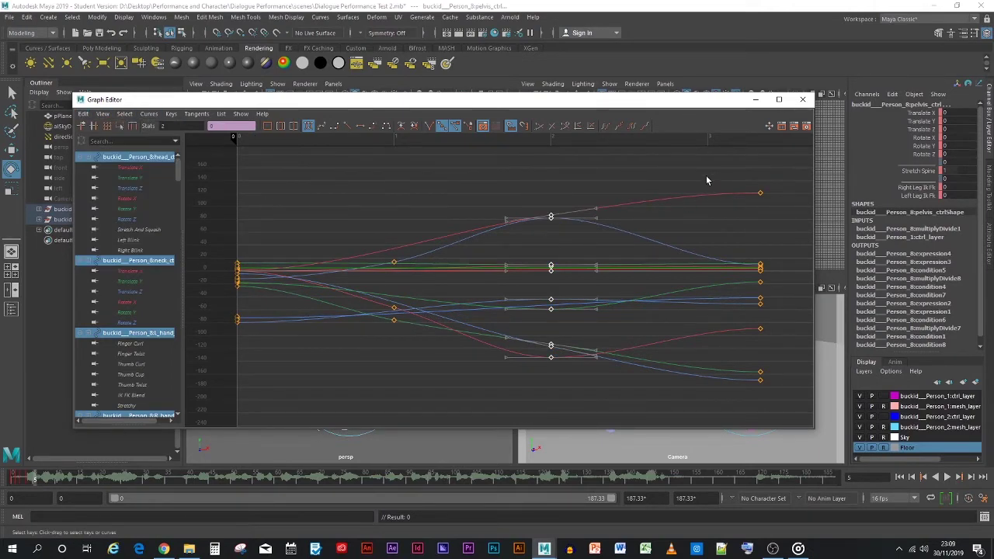
Step: Shorten the playback range to end at frame 12.33 and move the last column of keys to frame 4
drag(758, 231, 780, 412)
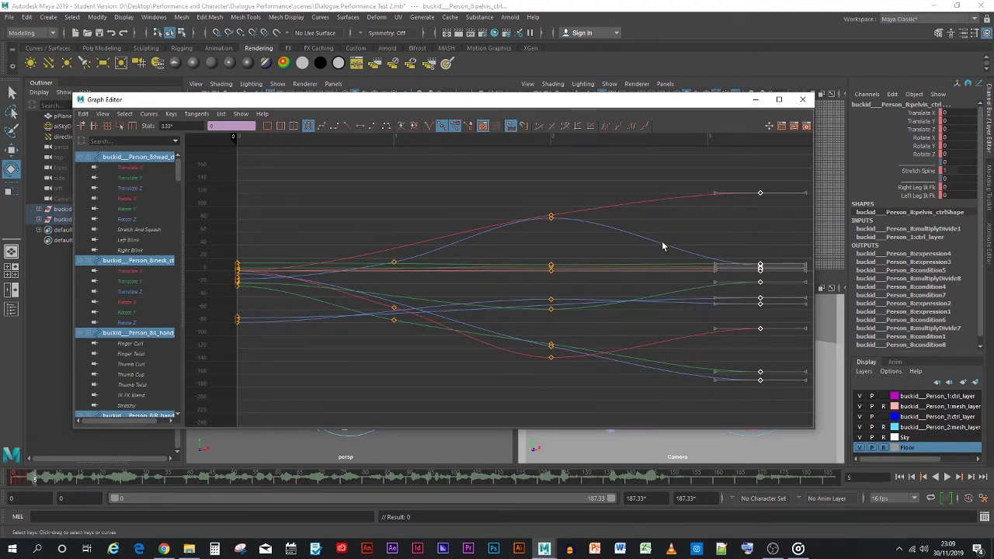
alt+middle_drag(662, 241, 337, 252)
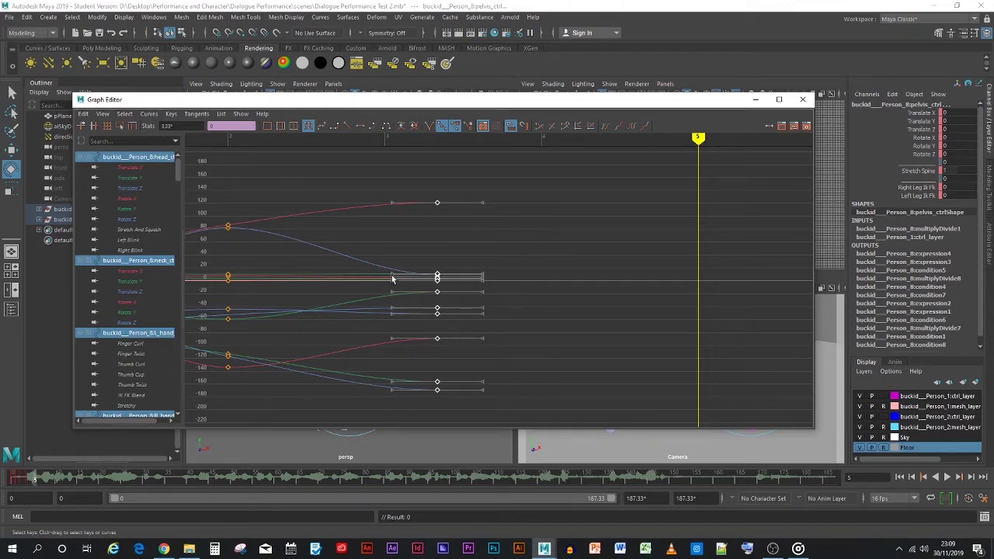
drag(613, 502, 132, 456)
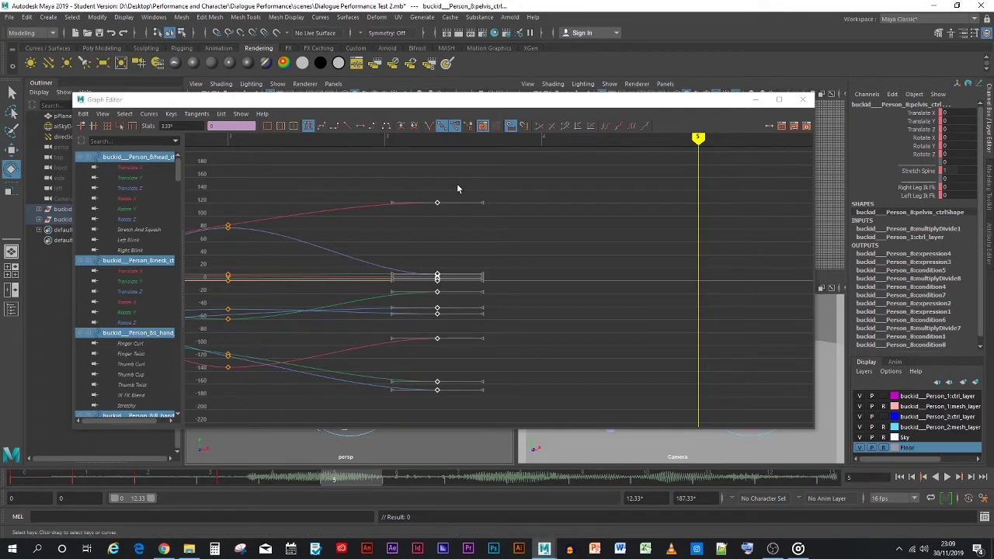
shift+middle_drag(517, 237, 607, 239)
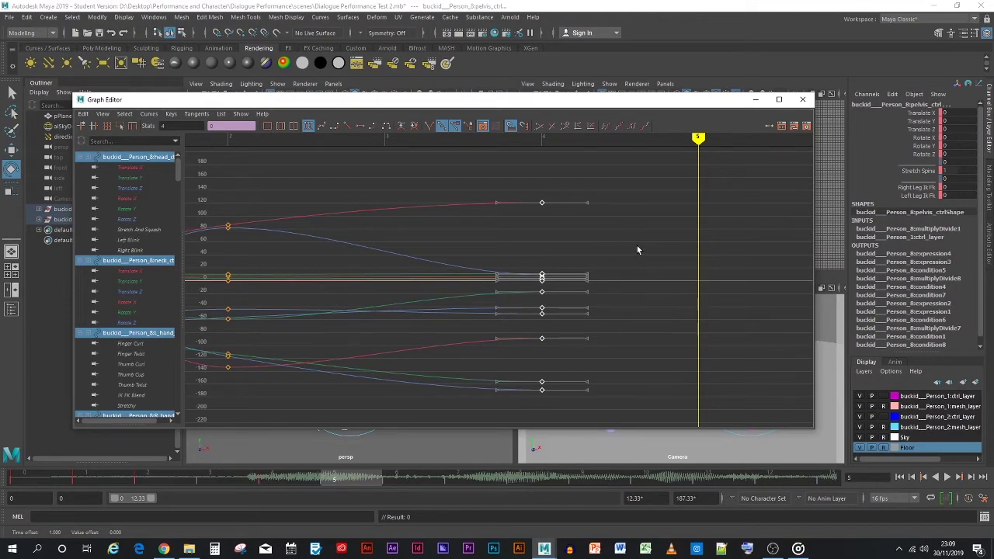
click(755, 99)
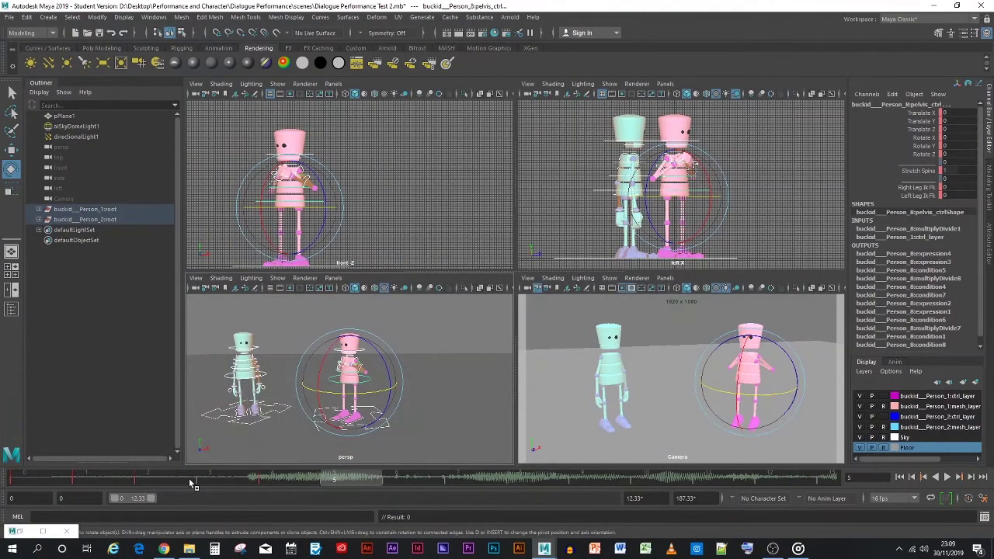
click(255, 441)
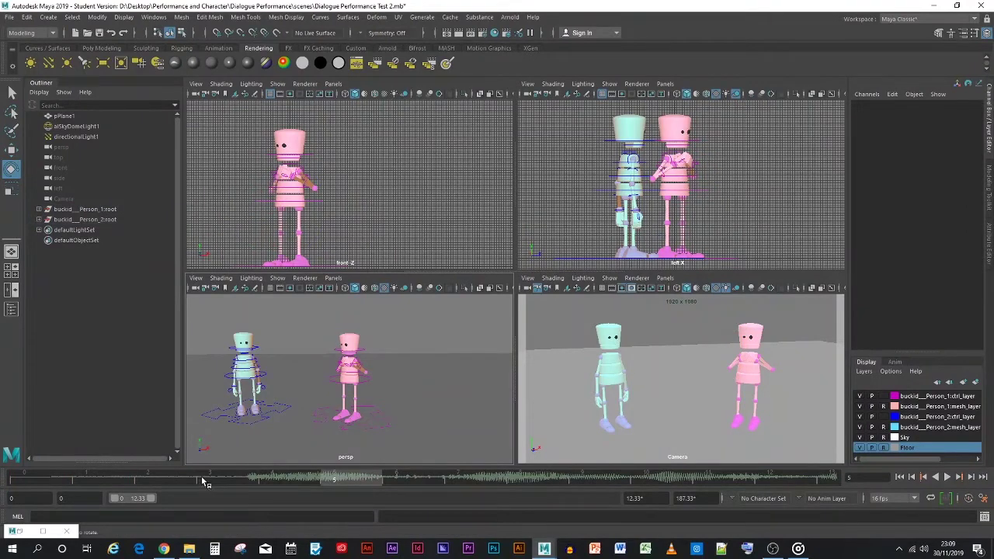
Step: Play the animation from frame 0 to check the timing of the pink character's arm movement against the audio
drag(194, 478, 23, 477)
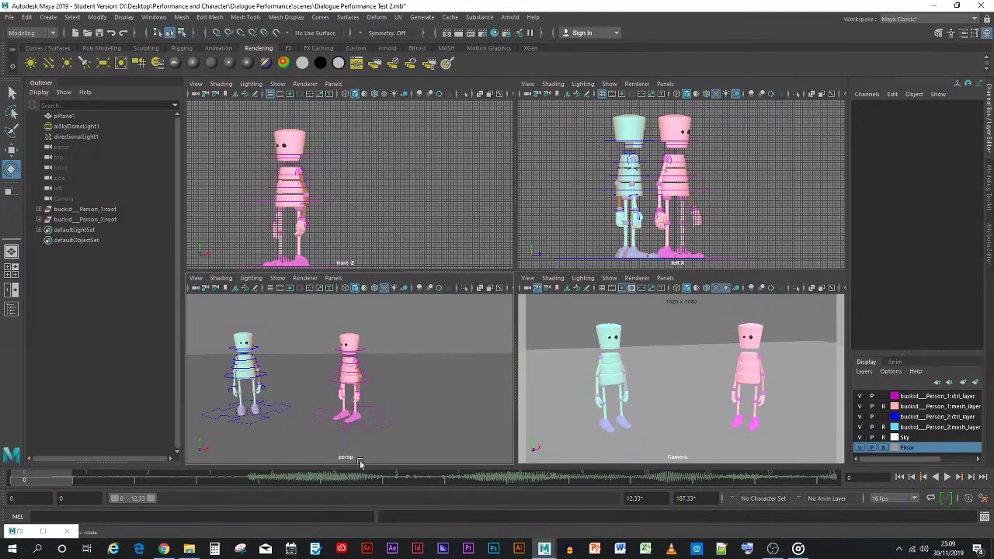
click(947, 477)
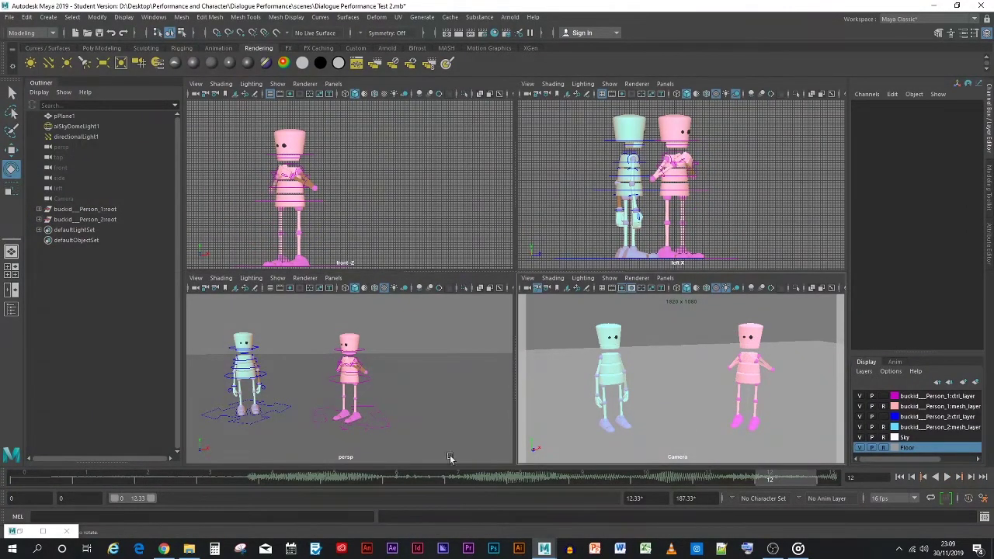
click(14, 482)
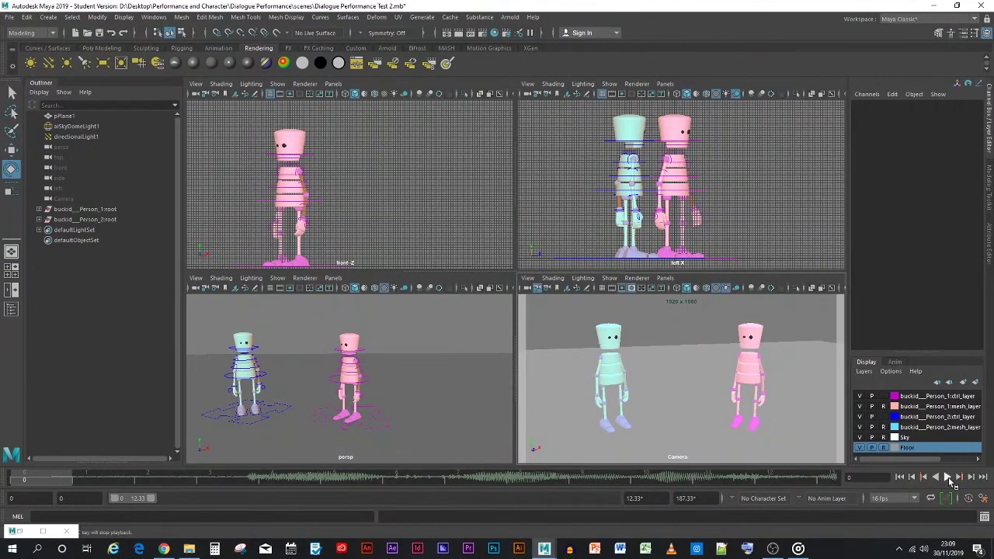
click(947, 476)
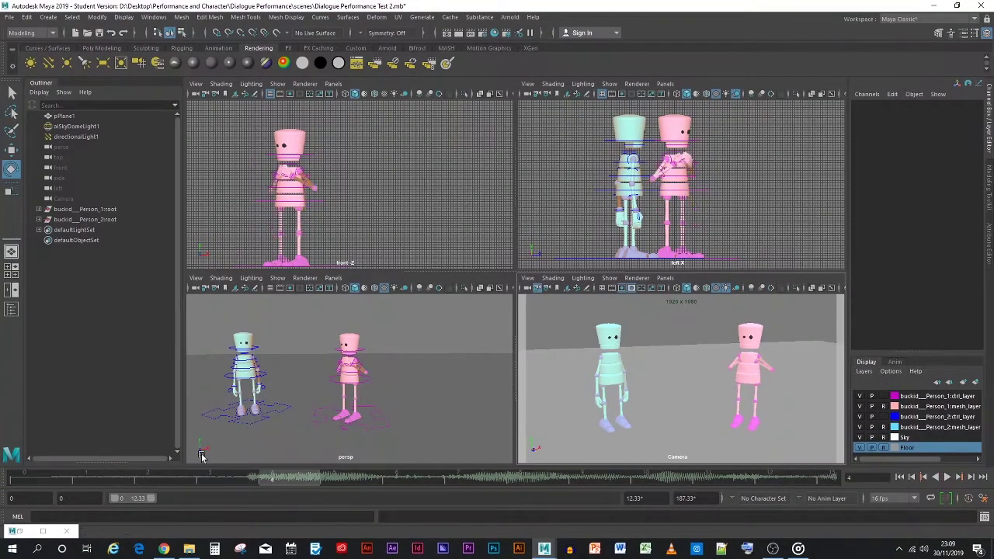
click(9, 481)
key(Escape)
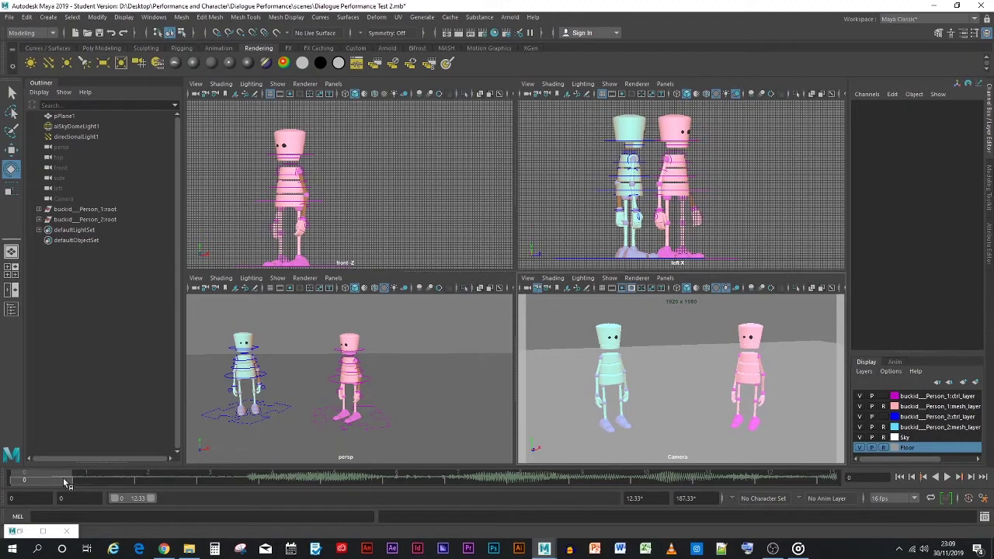
Step: Set a key on the pink character's pelvis control at frame 4
drag(64, 482, 281, 480)
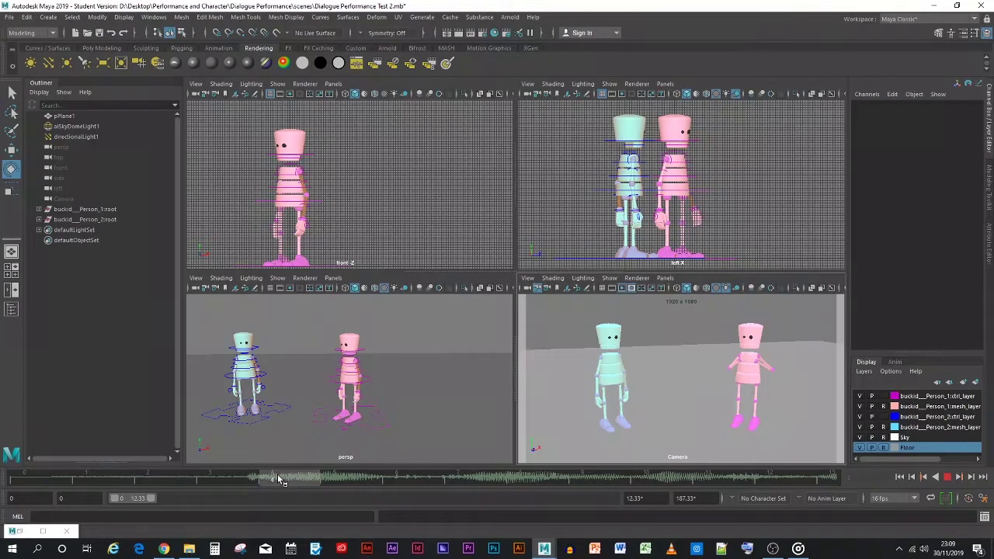
drag(280, 480, 273, 480)
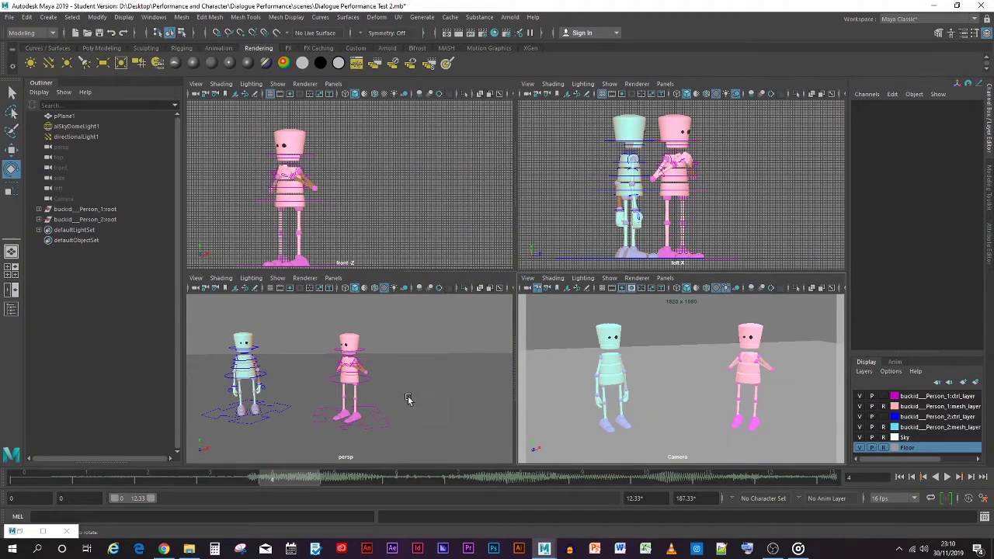
click(357, 379)
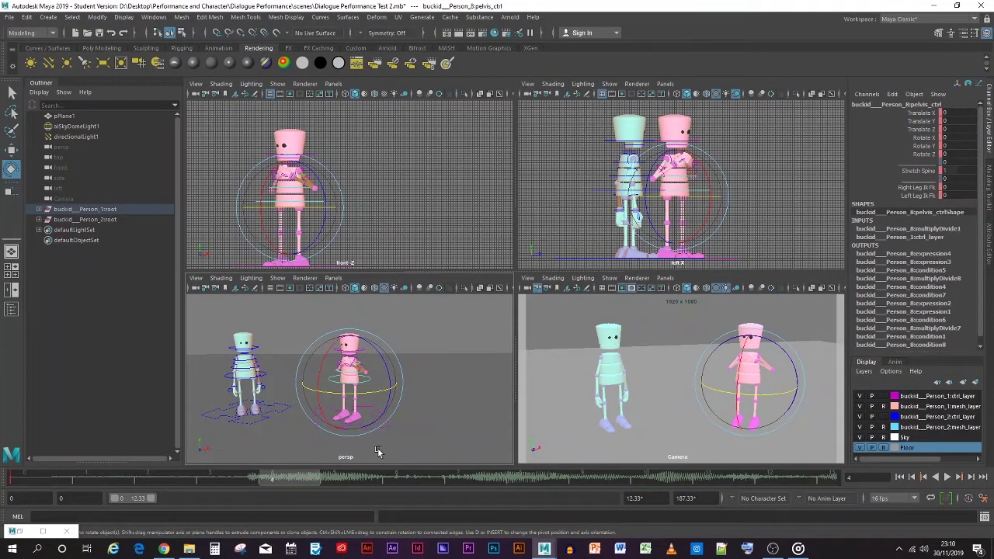
key(s)
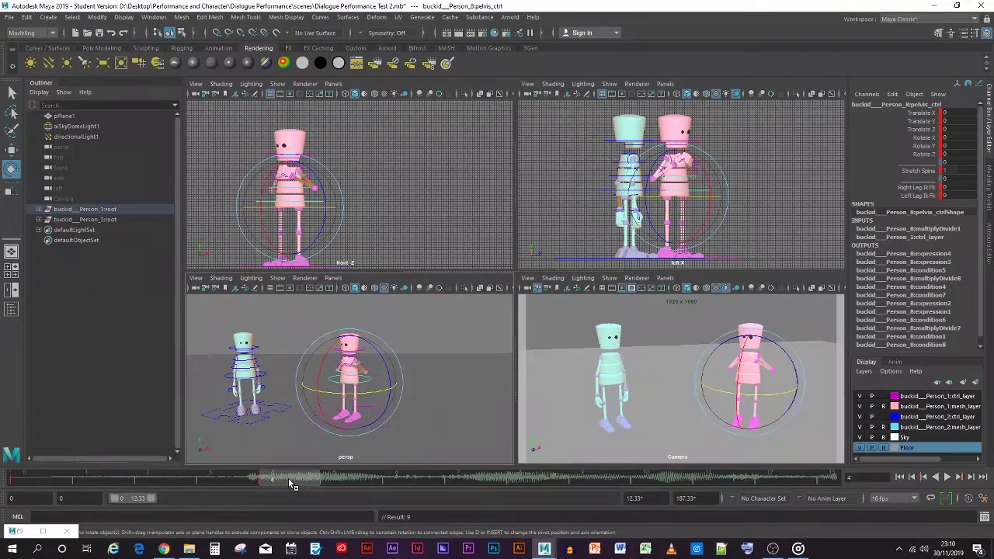
Step: At frame 5, rotate the pink character's pelvis control to -31.823 in Y and key it
key(alt+v)
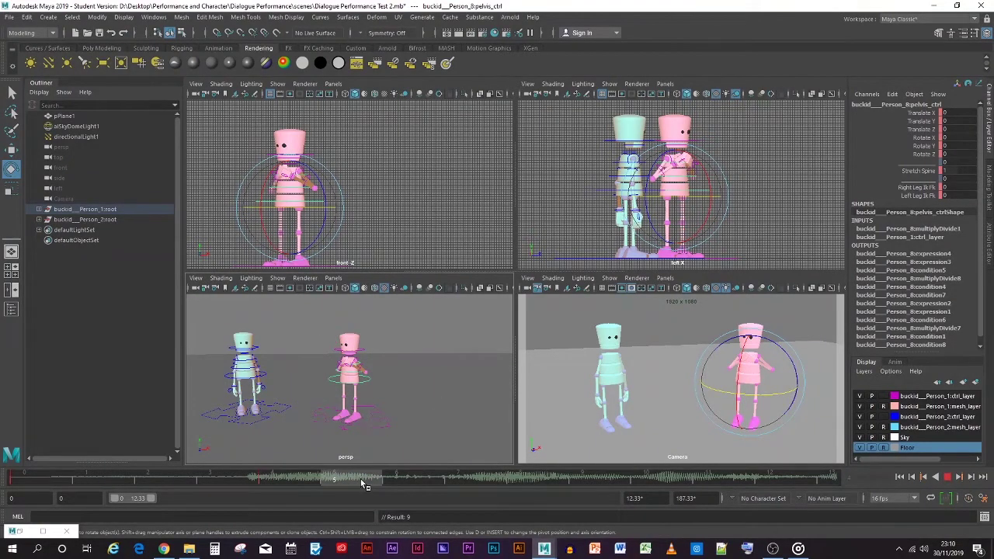
mouse_move(271, 482)
mouse_down()
mouse_move(405, 482)
mouse_move(333, 480)
mouse_up()
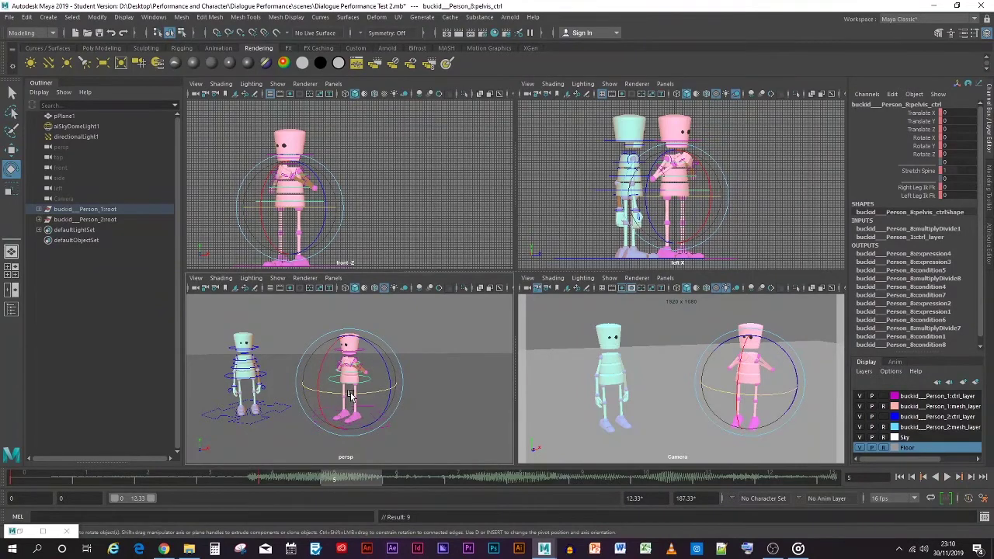
drag(351, 395, 322, 396)
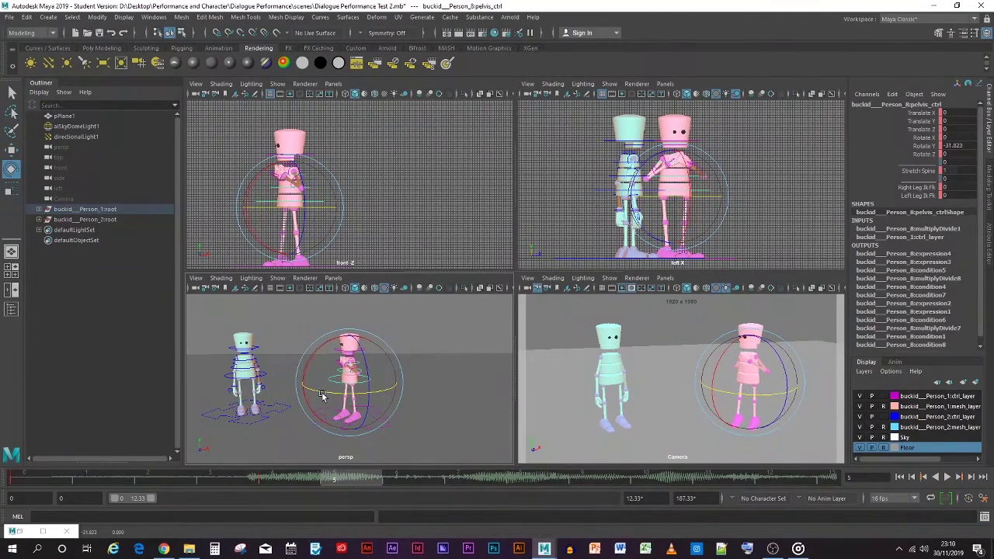
key(s)
Step: At frame 6, rotate the pink character's pelvis control to 36.548 in Y and key it
click(395, 479)
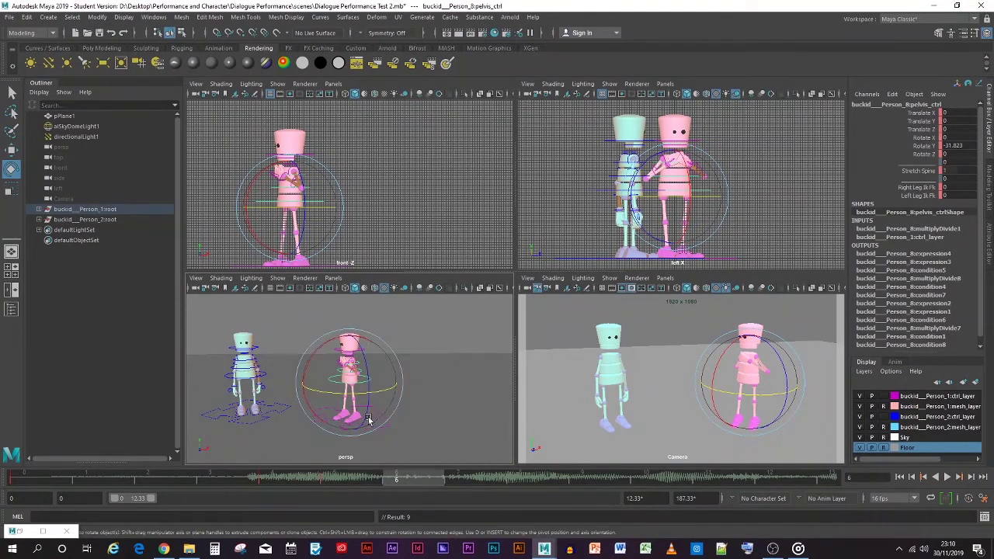
drag(337, 396, 391, 393)
key(s)
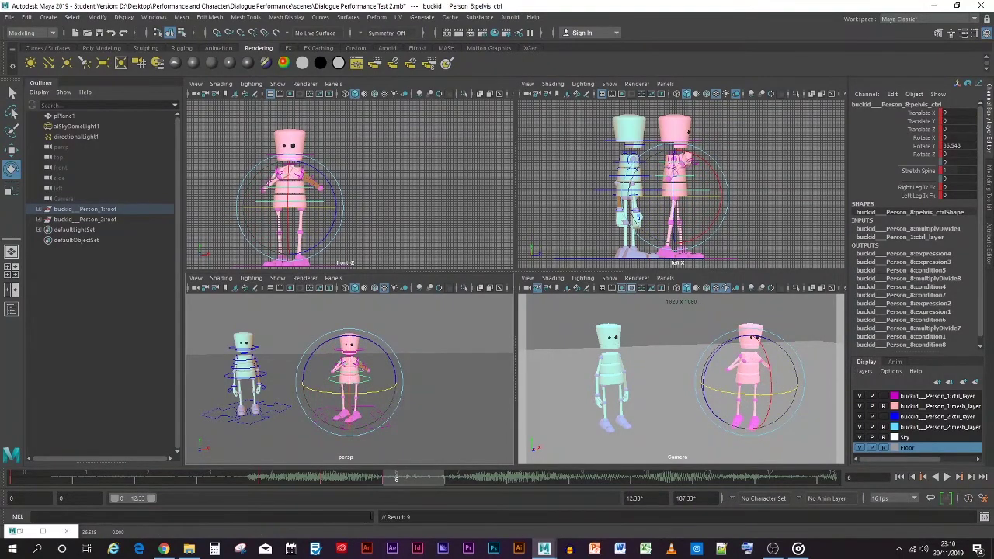
Step: Deselect the pelvis control, then play and scrub the animation from the start to review the new body turn
click(443, 441)
key(alt+shift+v)
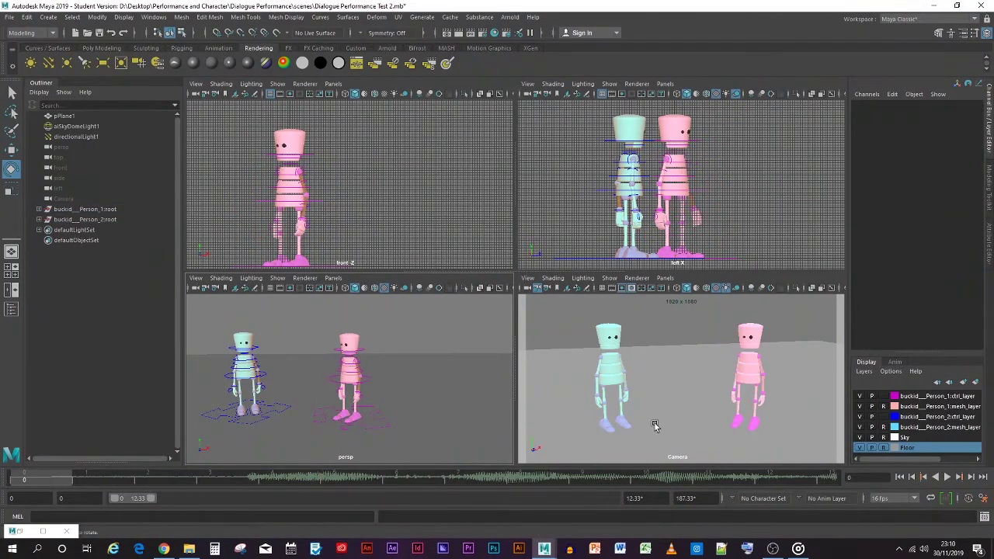
click(685, 420)
click(947, 477)
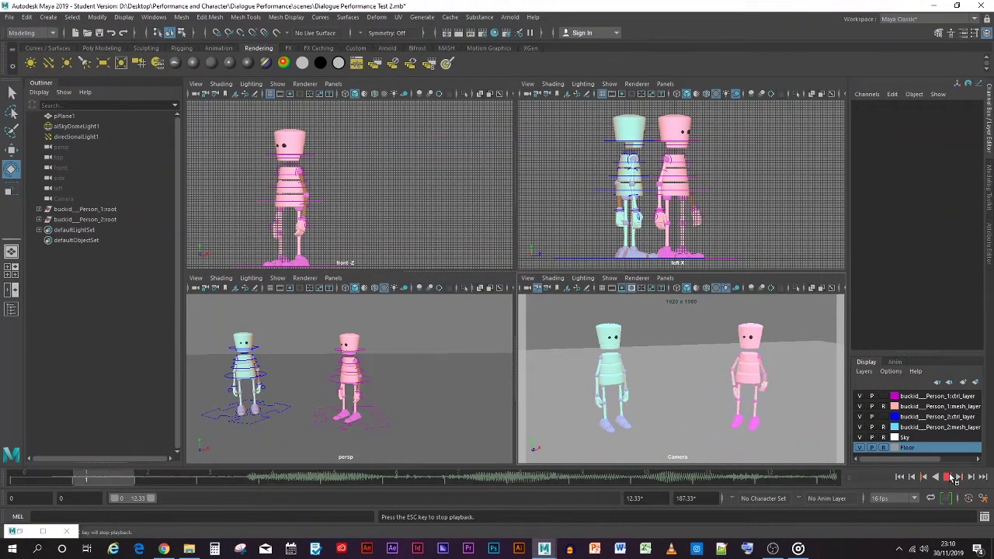
key(Escape)
drag(359, 479, 103, 479)
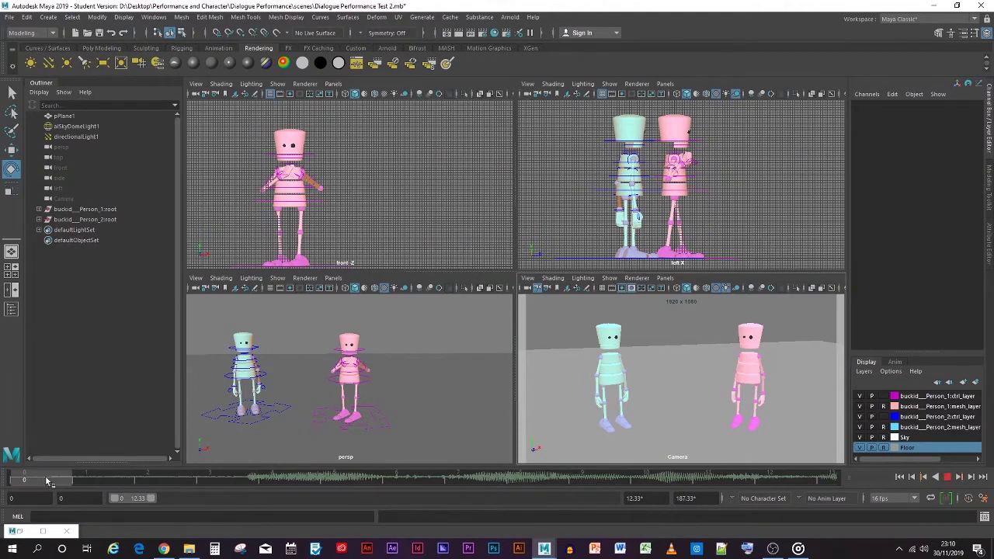
Step: Play the animation, then select the pink character's pelvis control and check its keys at frames 4, 5 and 6
key(alt+v)
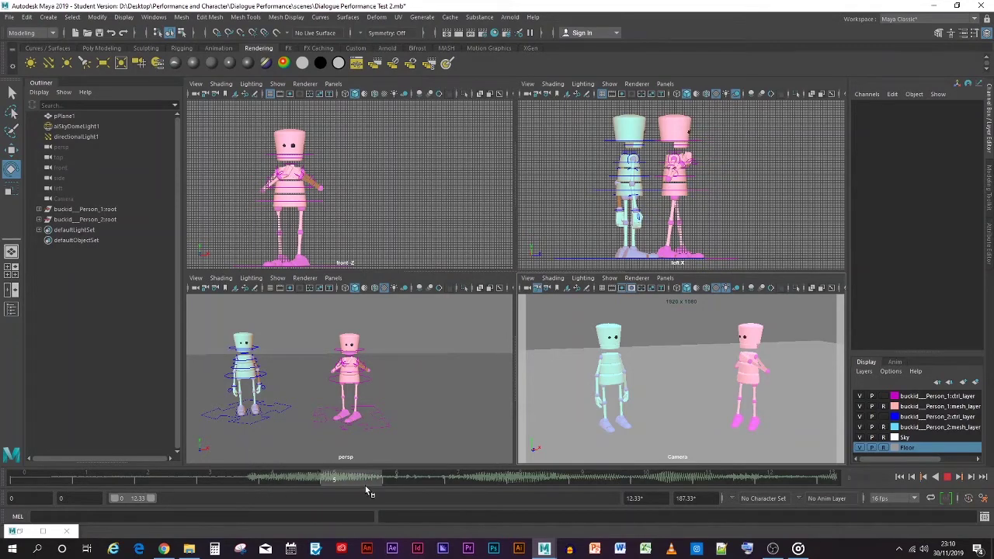
click(317, 482)
click(357, 389)
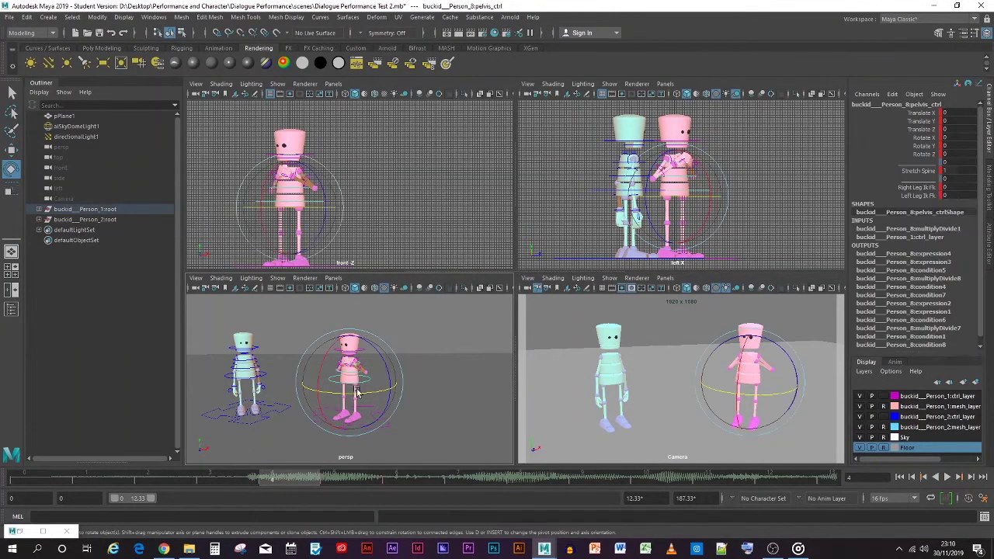
click(334, 482)
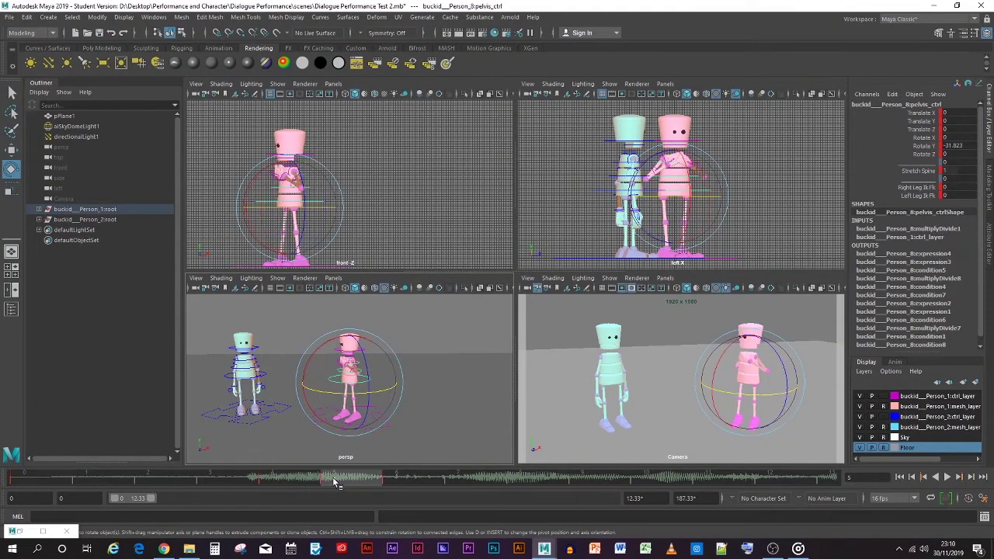
click(392, 480)
Step: Try to undo the recent pelvis changes on the pink character, checking the playback between attempts
key(ctrl+z)
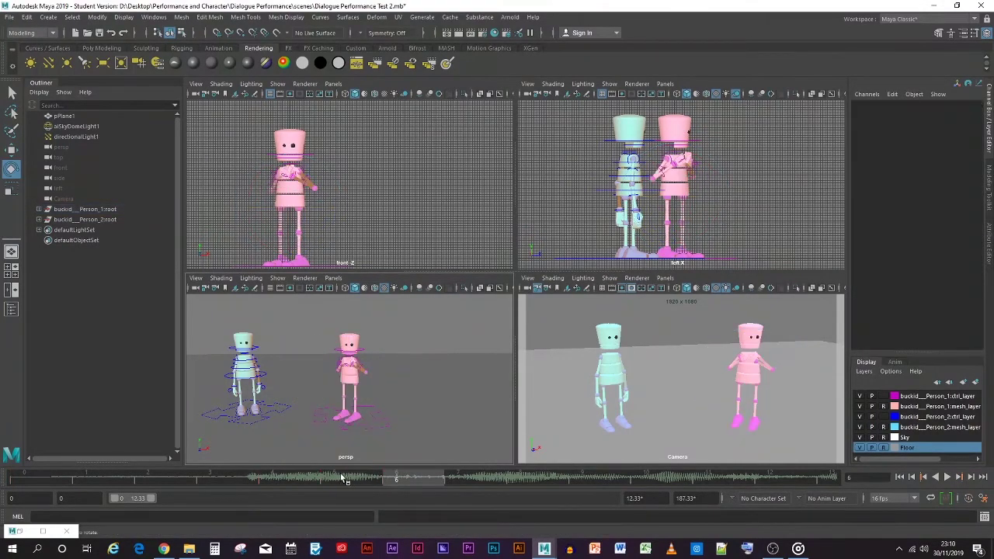
key(ctrl+z)
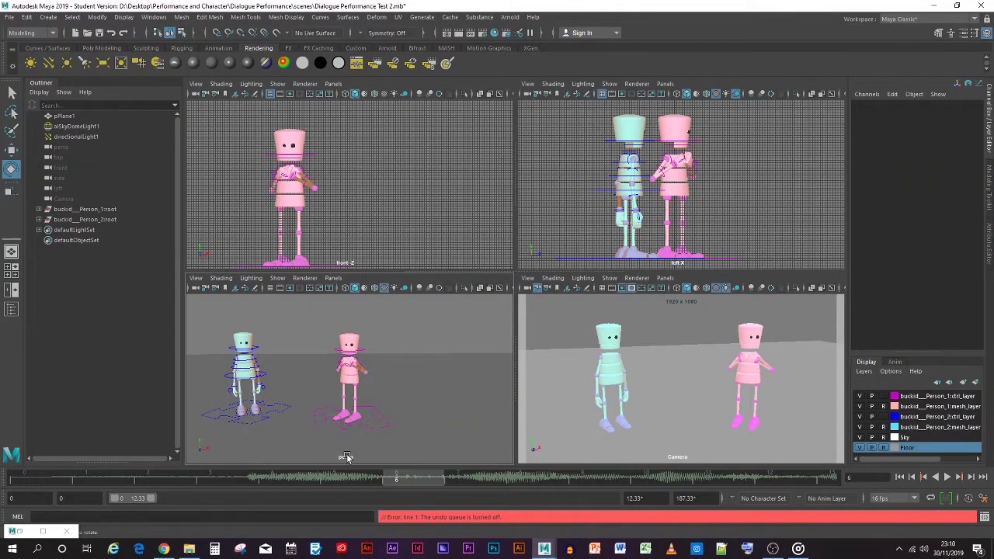
click(26, 17)
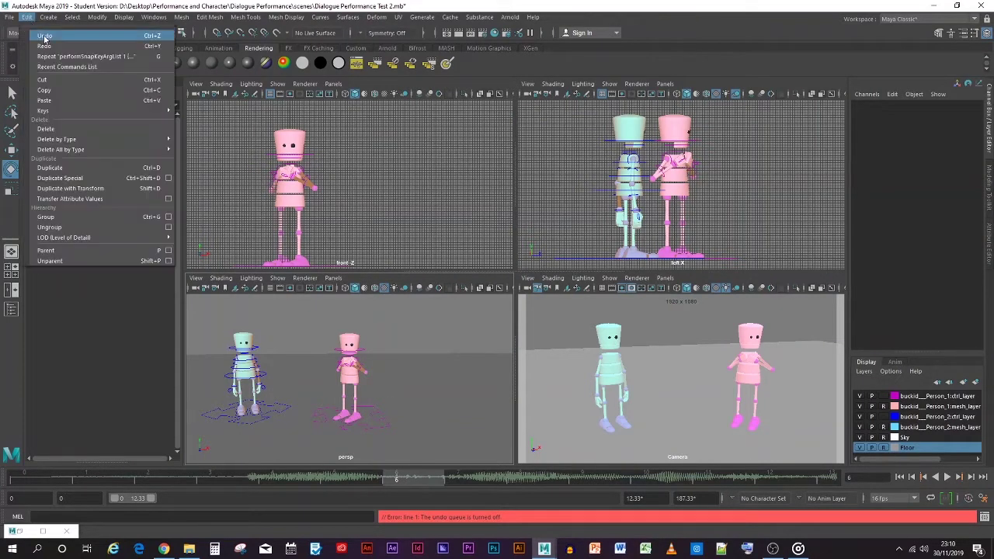
click(26, 17)
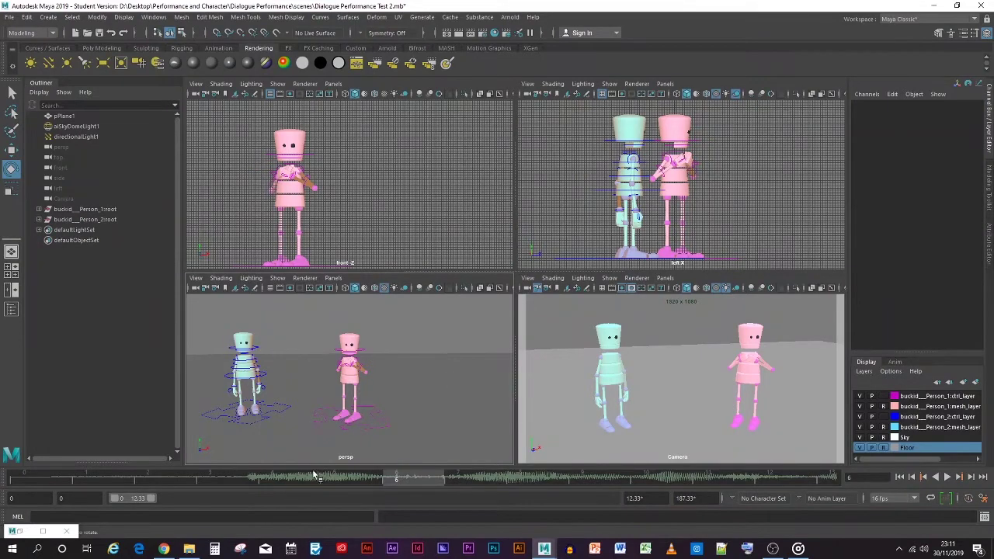
key(alt+v)
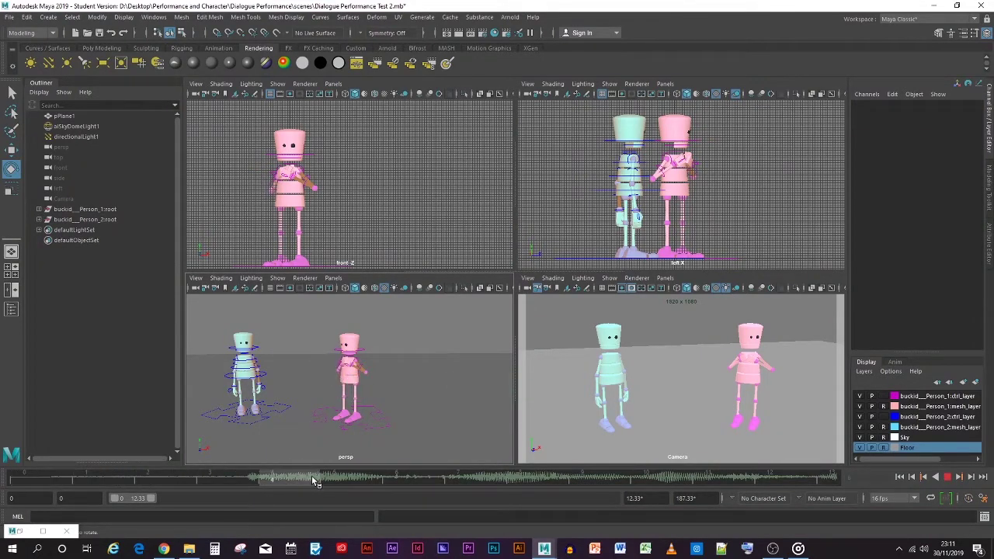
key(alt+v)
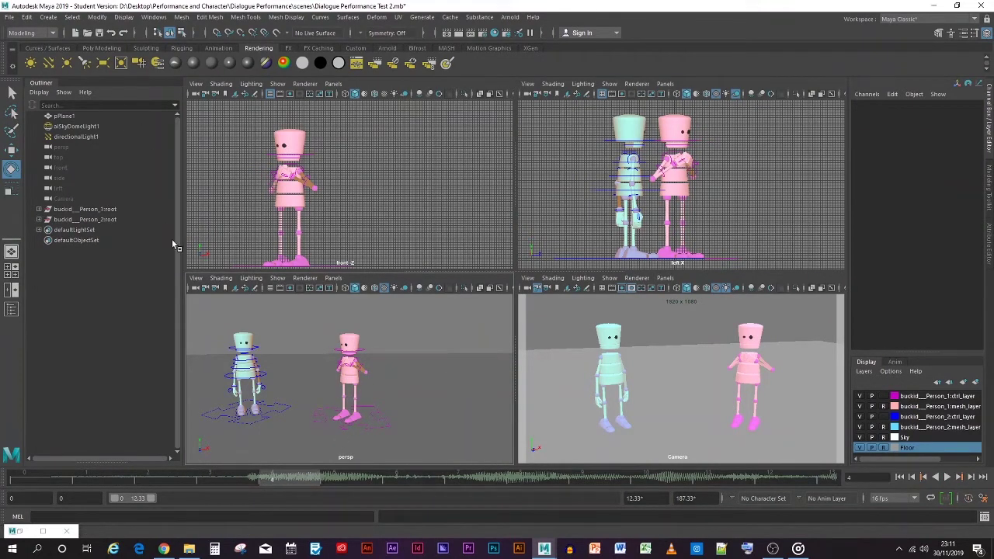
click(112, 34)
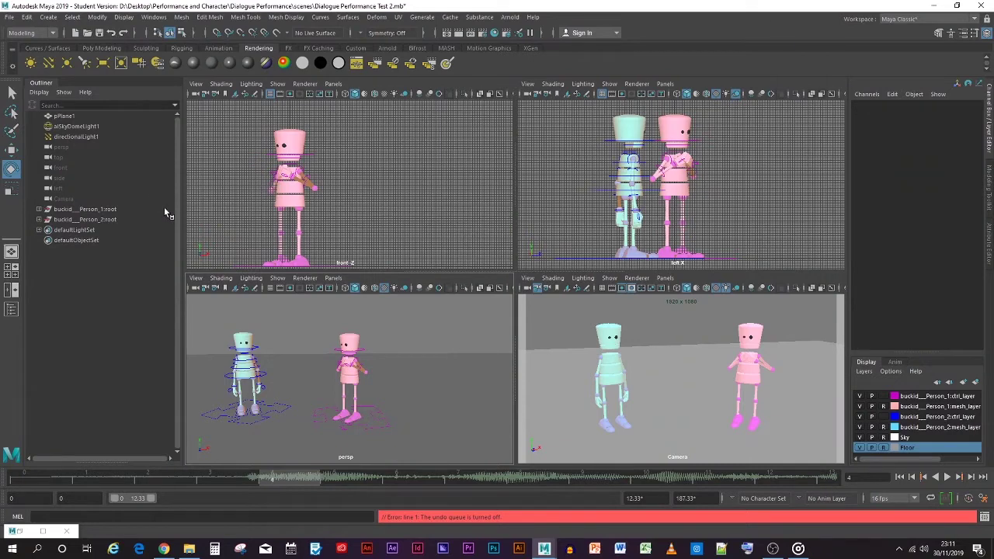
Step: Reopen the scene Dialogue Performance Test 2.mb, discarding the unsaved changes and accepting the student version notice
scroll(374, 403, up, 6)
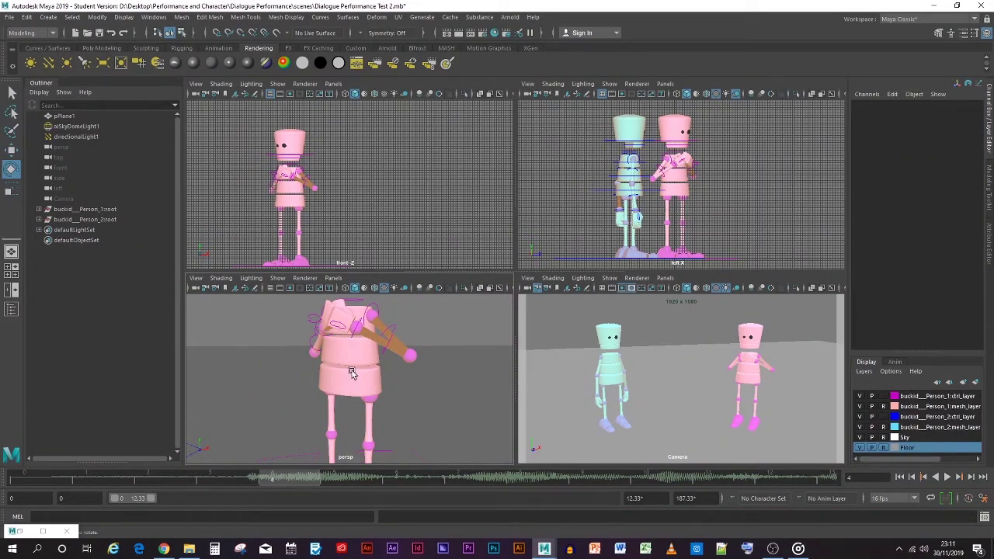
scroll(352, 376, down, 5)
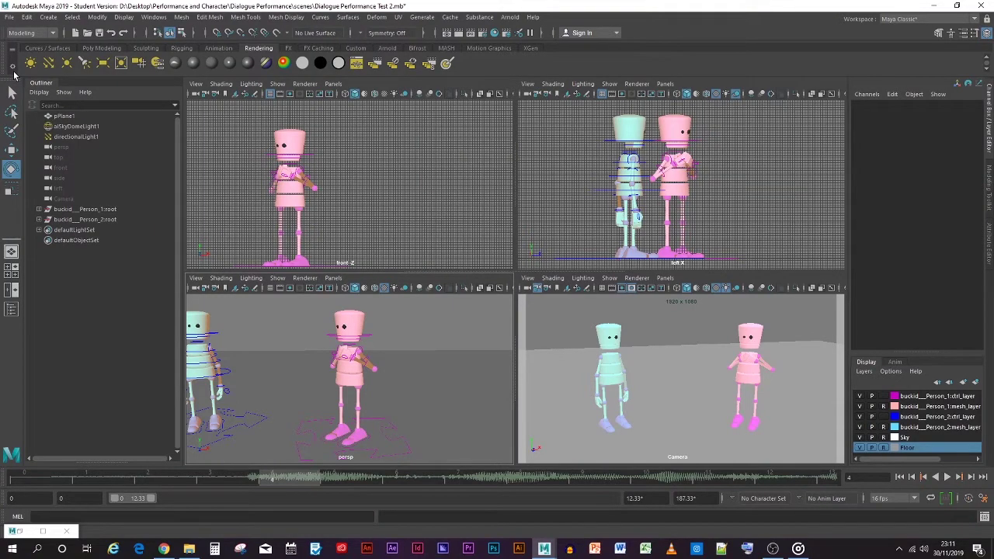
click(14, 18)
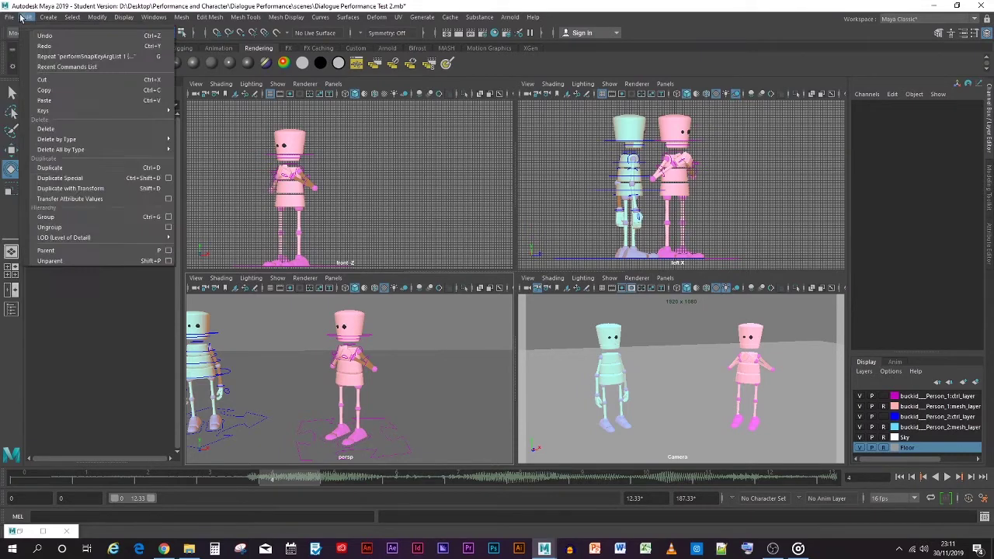
mouse_move(159, 17)
click(11, 17)
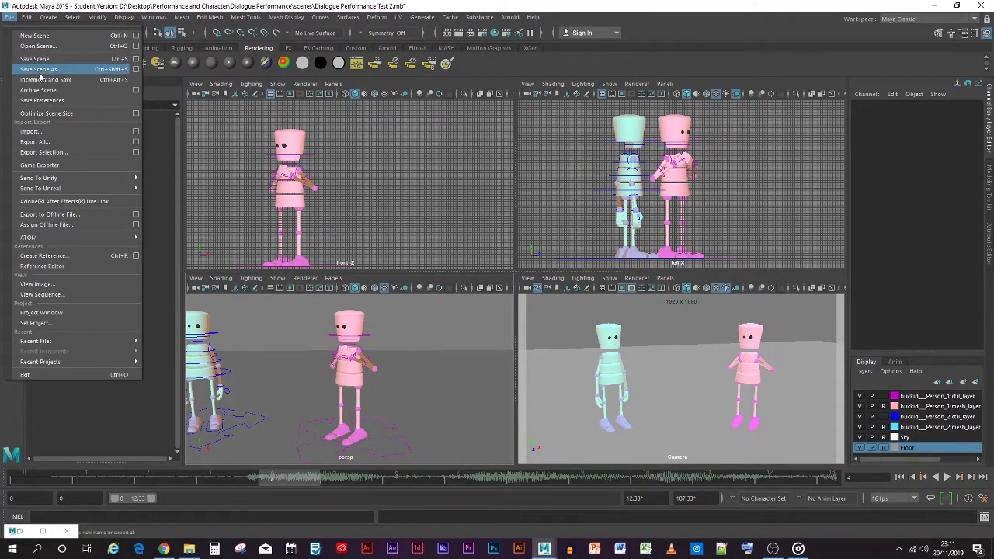
click(41, 48)
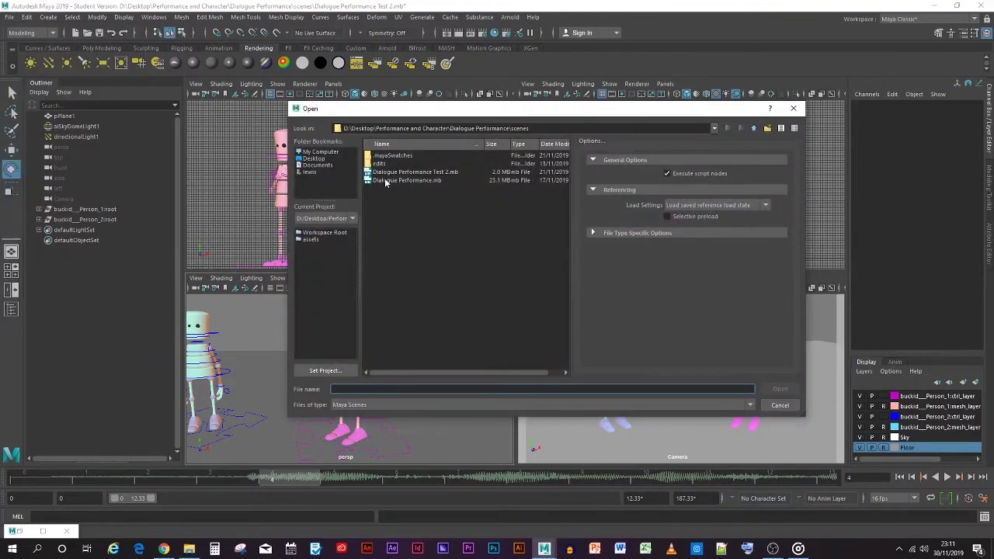
double_click(391, 172)
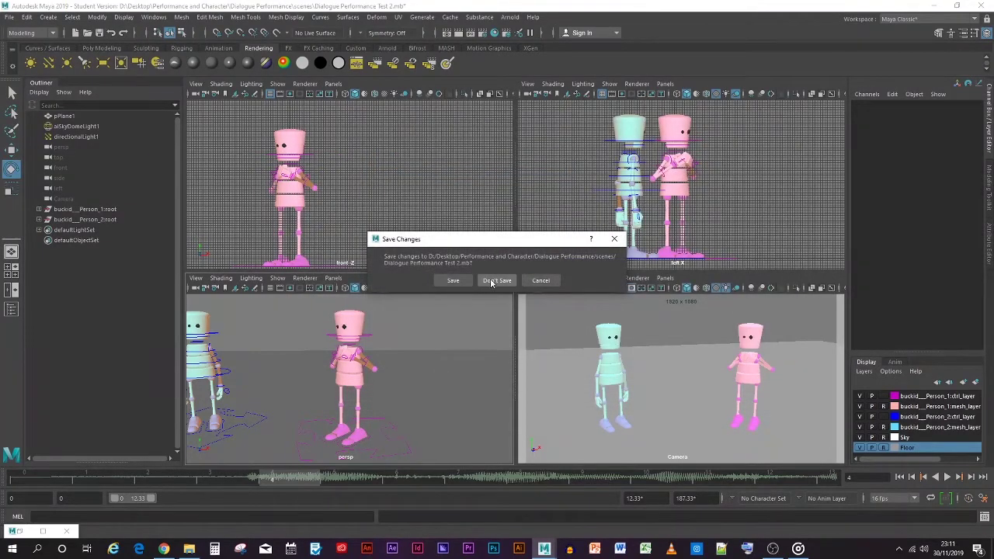
click(492, 283)
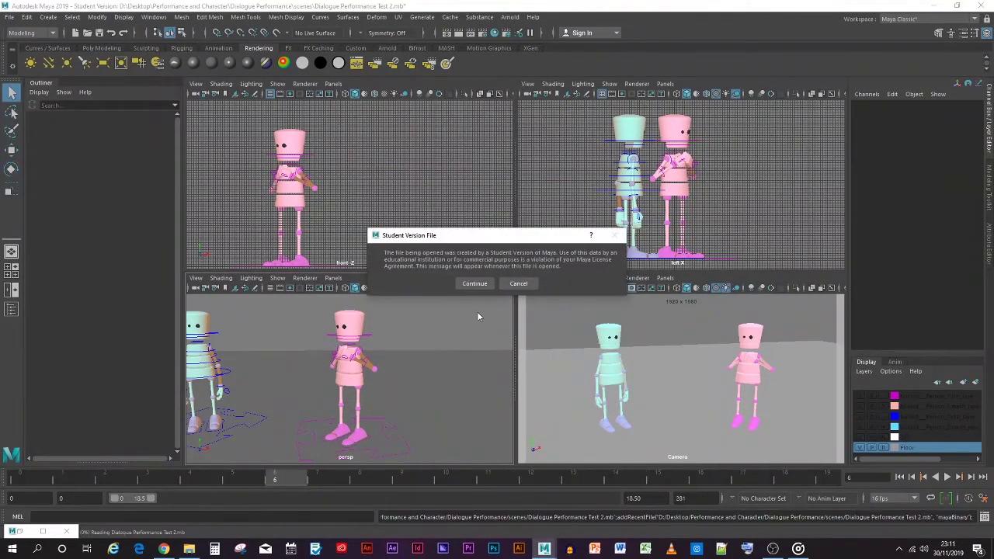
click(474, 282)
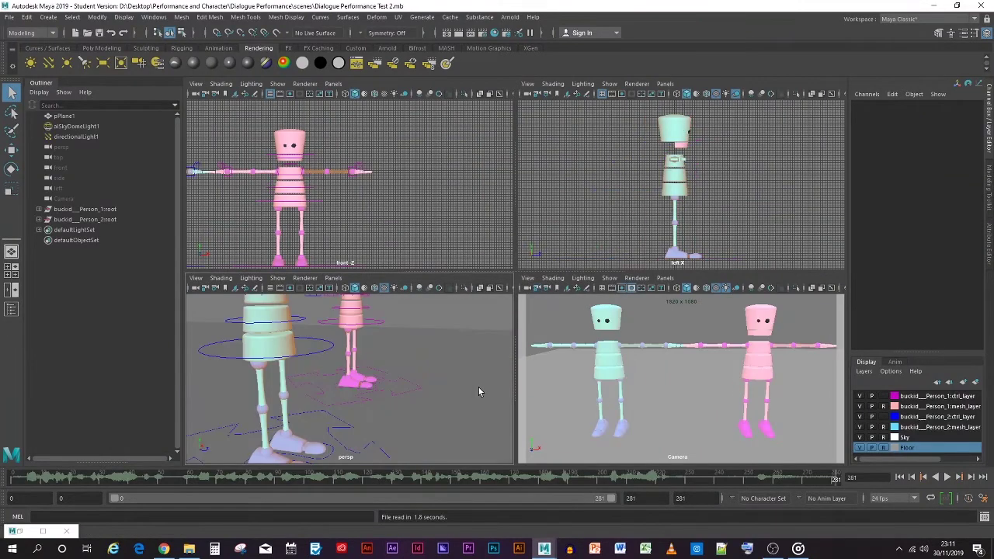
Step: Reload Dialogue Performance Test 2.mb four more times to refresh the display of both characters, accepting the student version notice each time
click(10, 18)
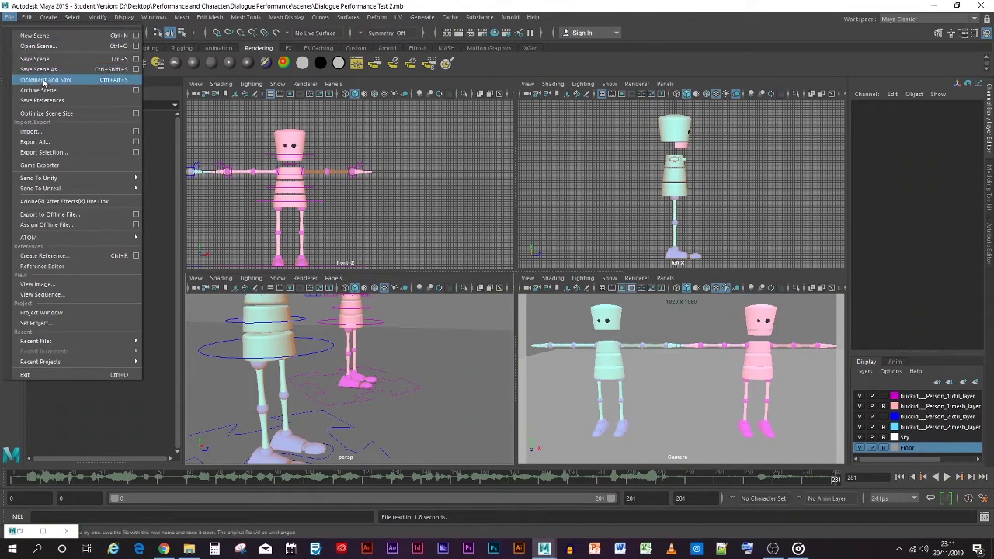
click(31, 46)
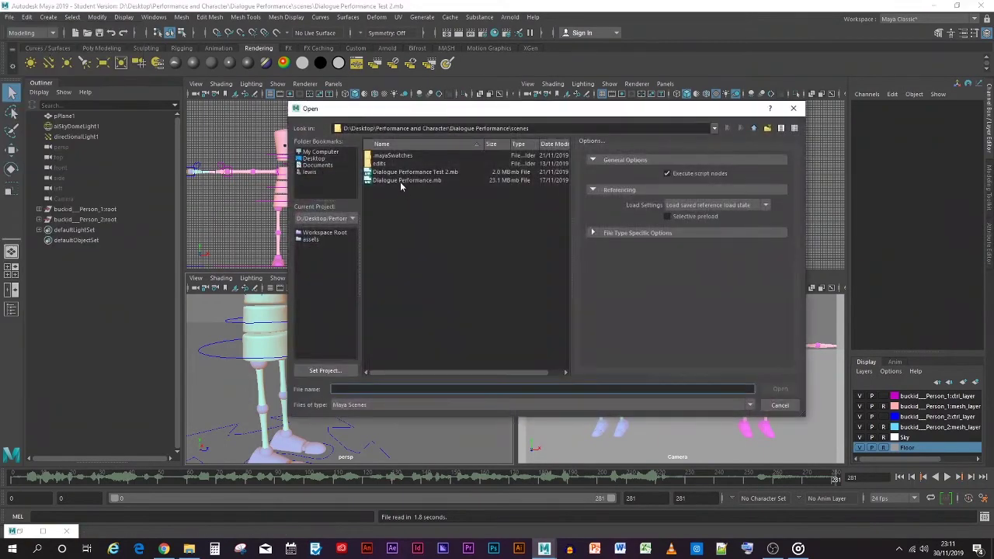
double_click(415, 172)
click(475, 283)
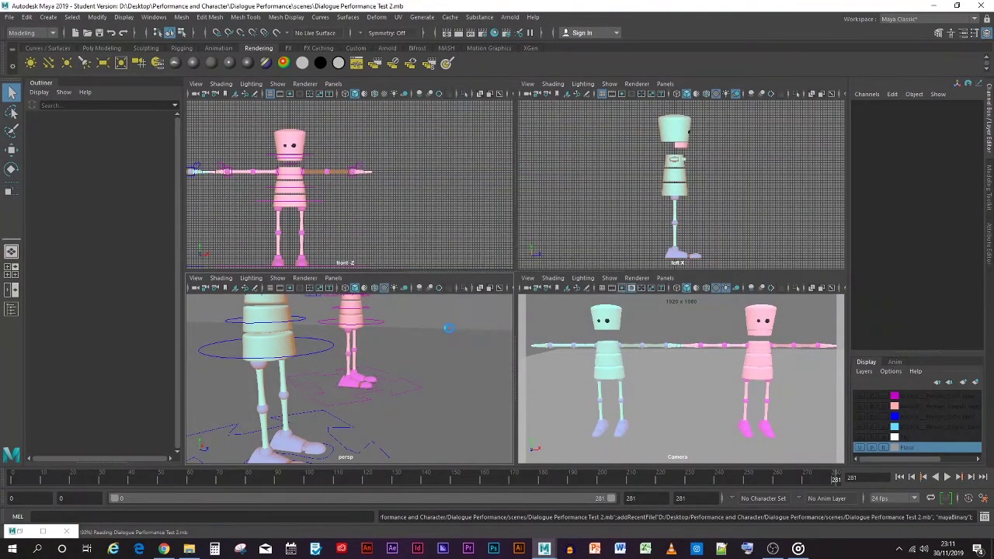
click(9, 16)
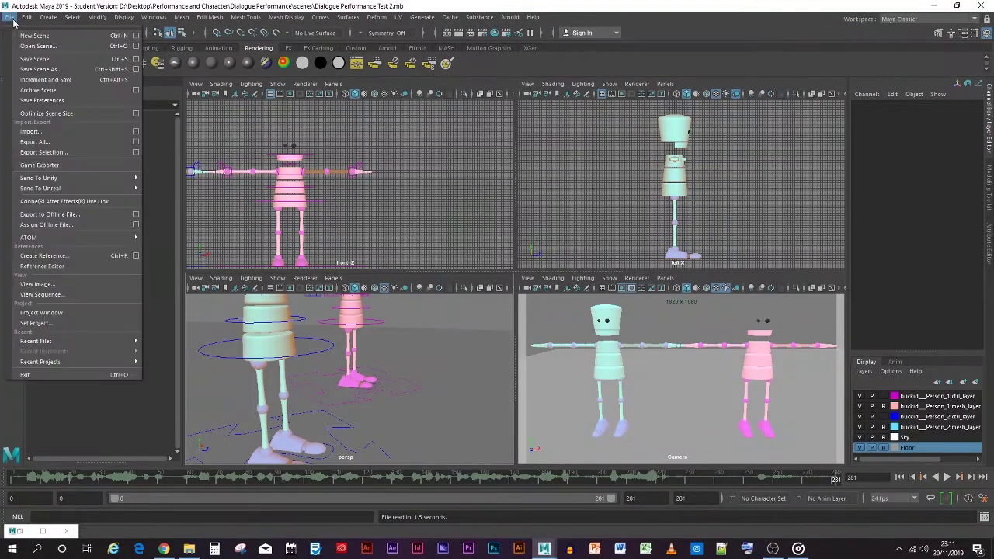
click(31, 45)
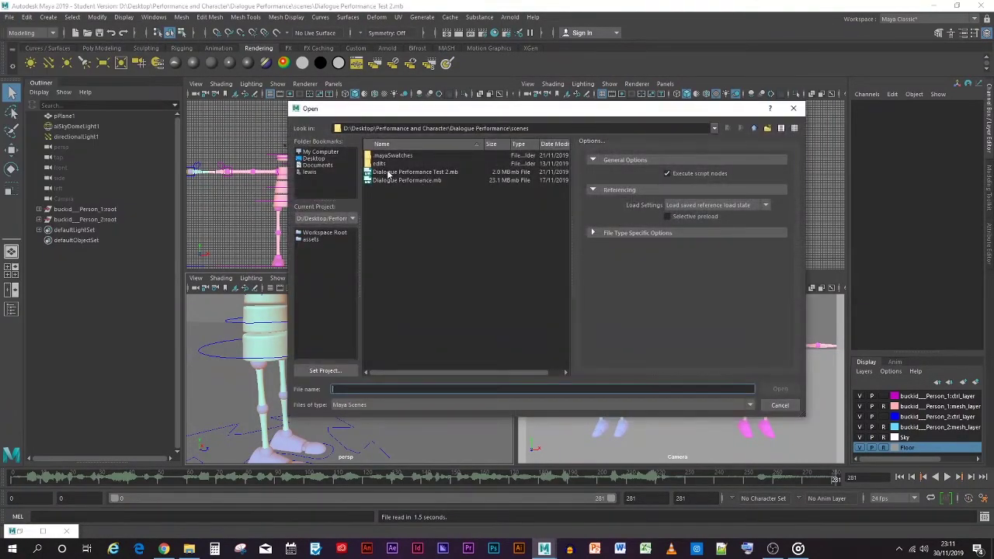
double_click(388, 174)
click(475, 284)
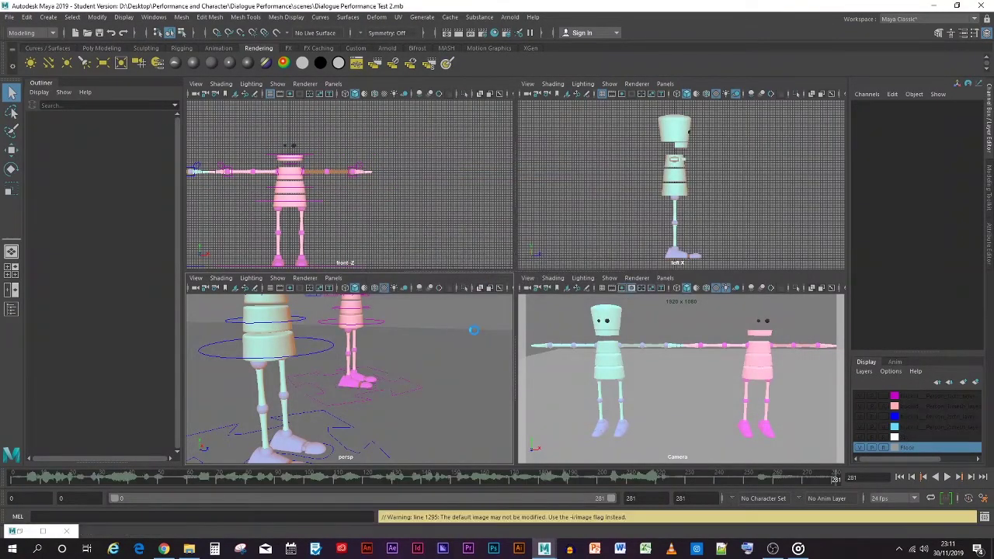
click(9, 17)
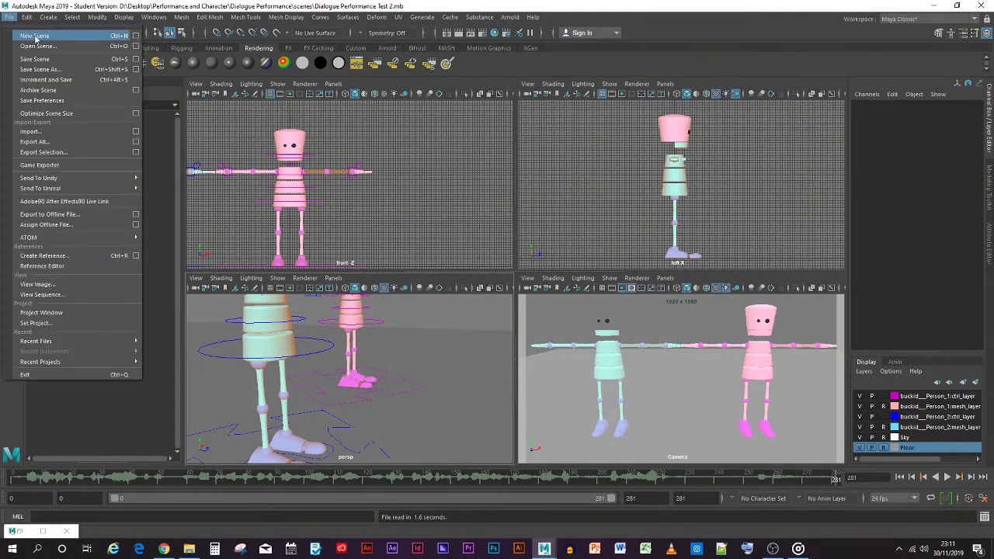
click(31, 46)
double_click(380, 173)
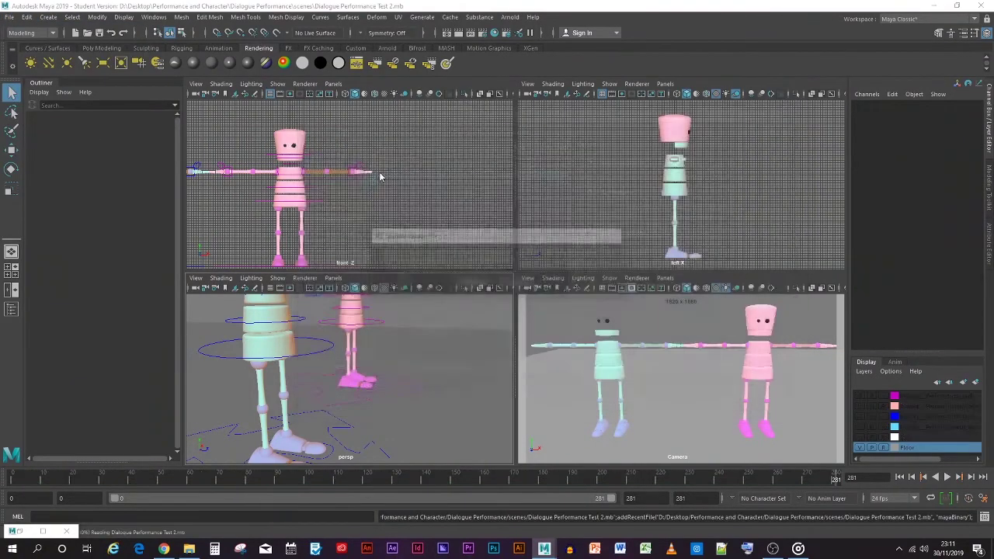
click(470, 282)
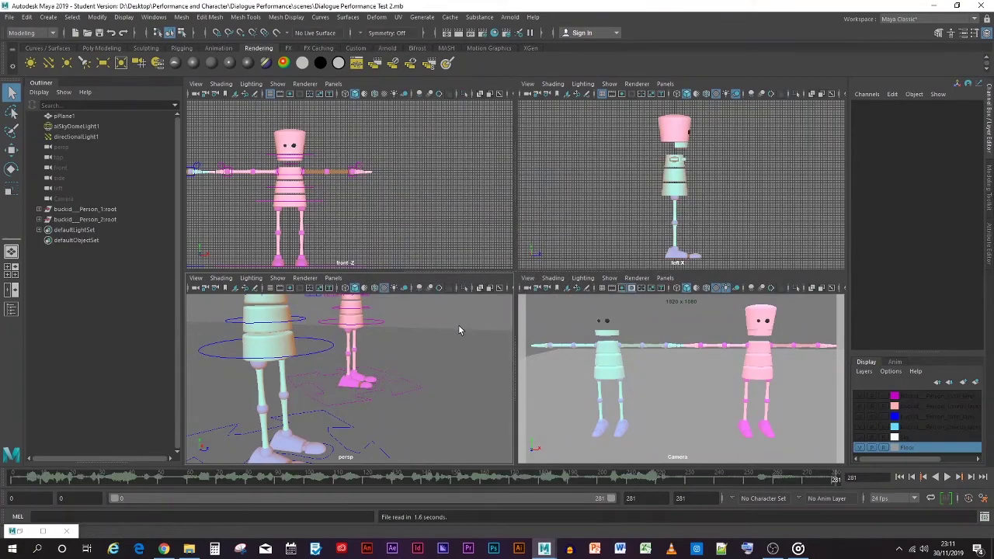
click(9, 17)
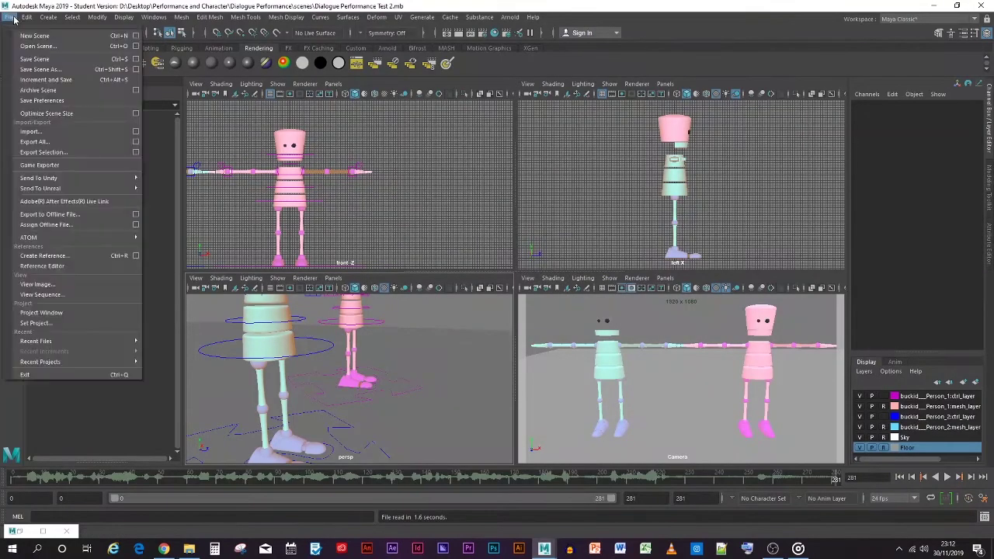
click(31, 45)
double_click(419, 173)
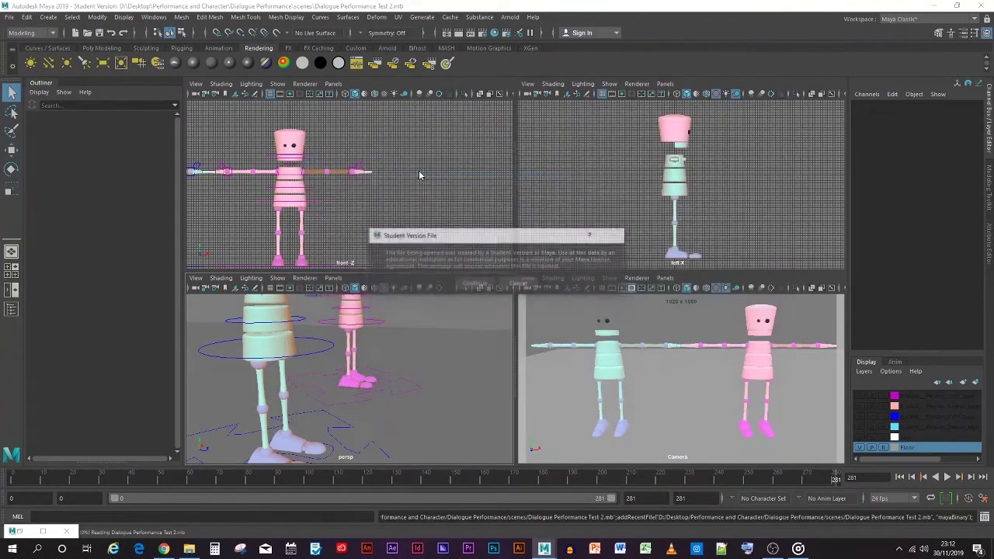
click(471, 283)
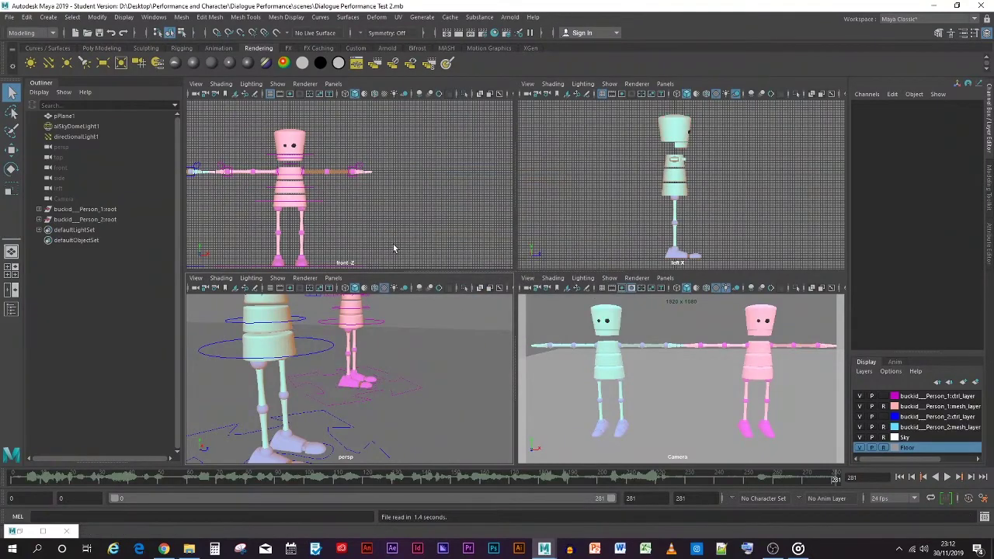
Step: Save the scene, then move the timeline to frame 0 and briefly run the playback
click(8, 17)
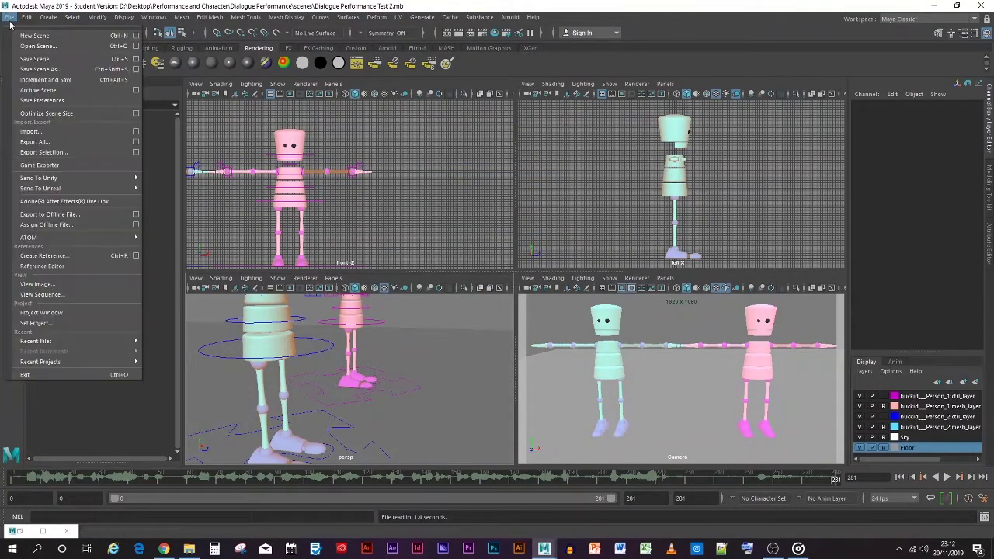
click(35, 61)
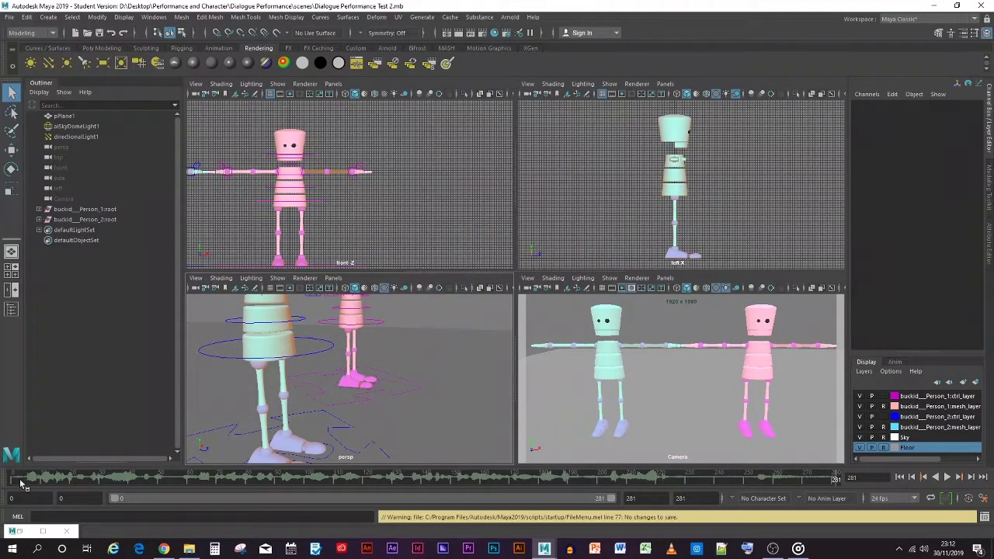
key(alt+v)
key(alt+v)
Step: Dolly the shot camera back so both characters and their outstretched arms appear smaller with more space around them
click(678, 351)
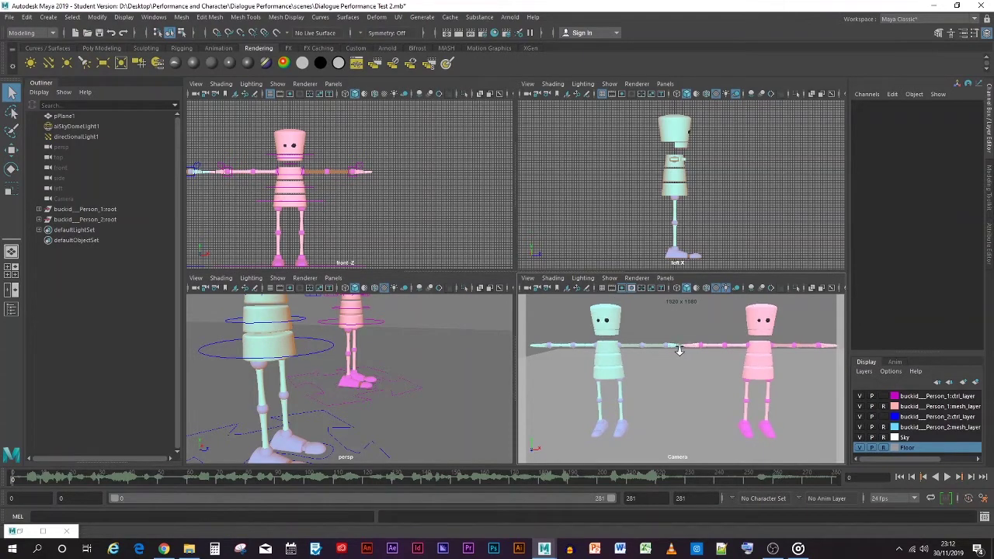
scroll(679, 342, down, 3)
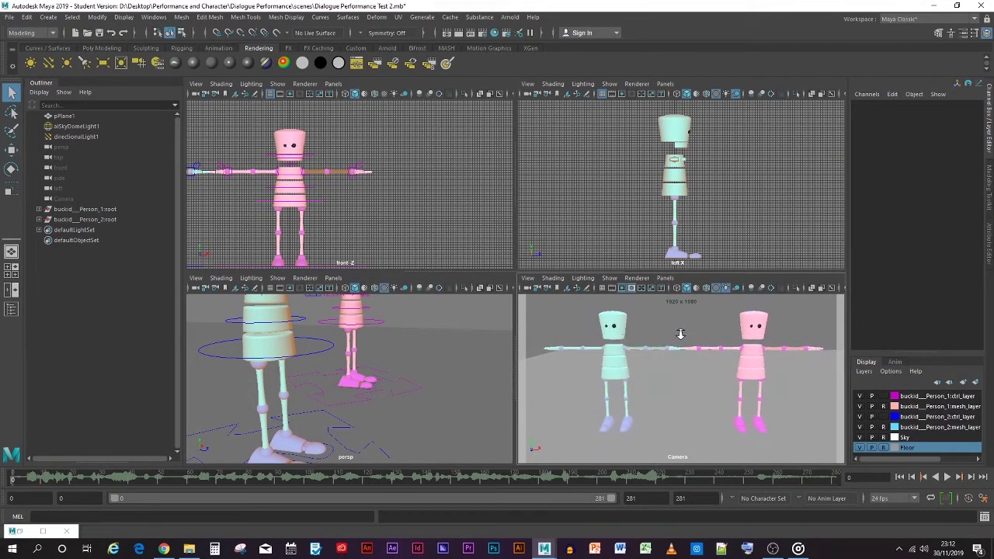
scroll(679, 334, down, 2)
mouse_move(701, 374)
alt+mouse_down()
mouse_move(693, 371)
mouse_move(701, 370)
alt+mouse_up()
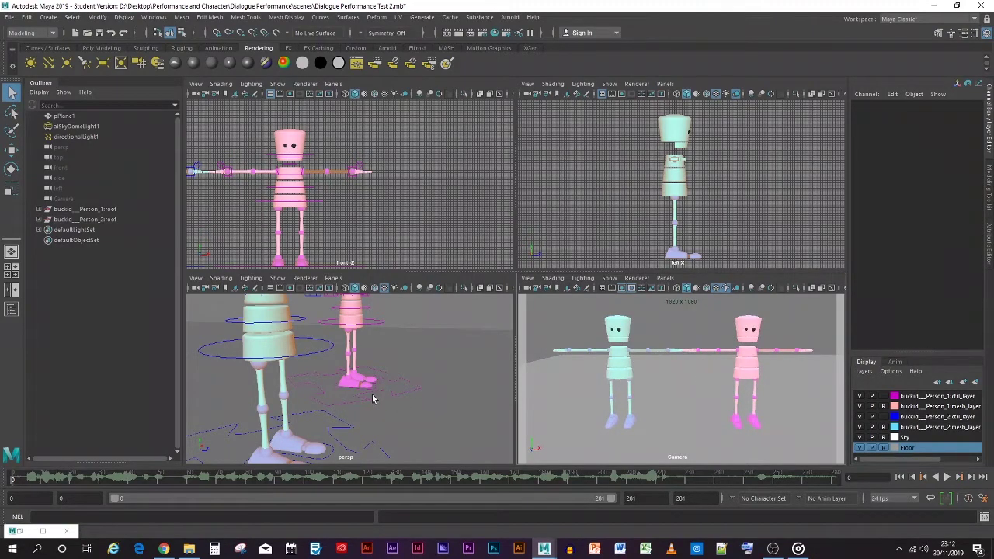
Step: Rotate the pink character's root control to about -32 degrees in Y so it turns toward the teal character
click(366, 401)
key(e)
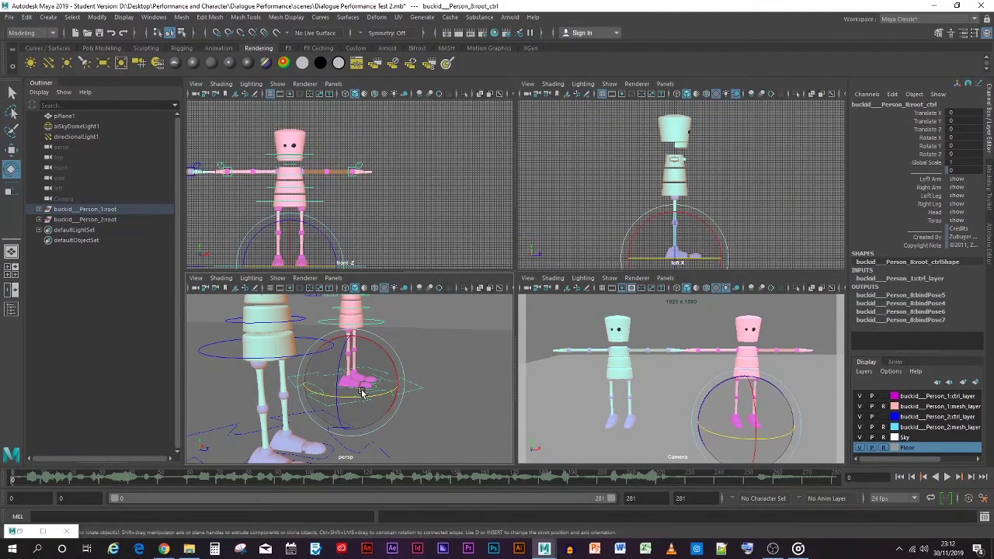
drag(366, 400, 340, 403)
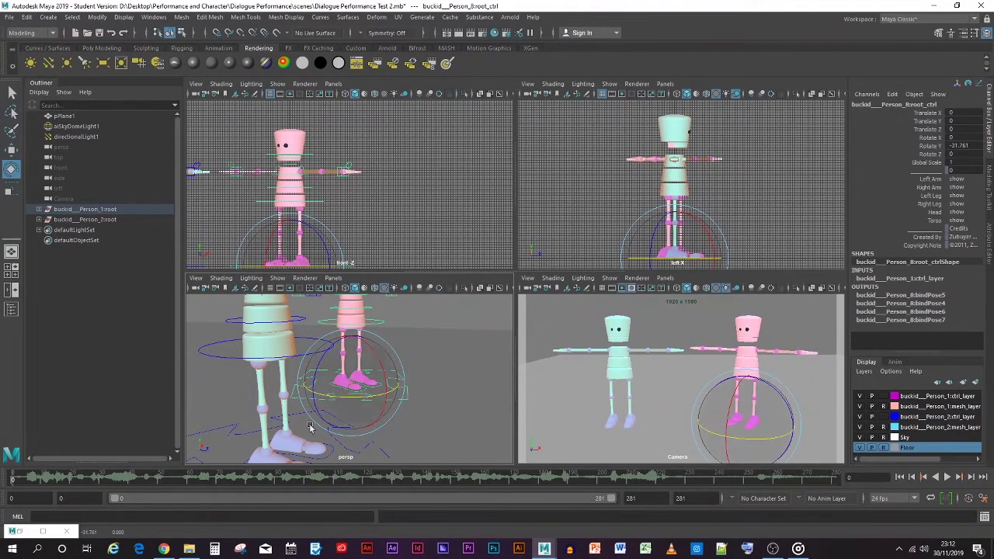
Step: Rotate the teal character's root control to about 23 degrees in Y so it turns toward the pink character
click(247, 433)
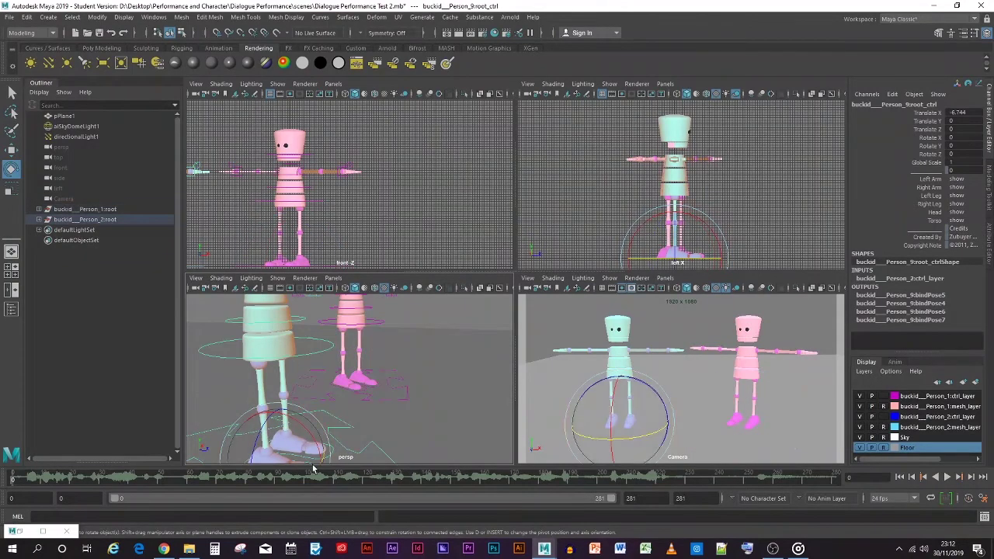
drag(324, 459, 403, 451)
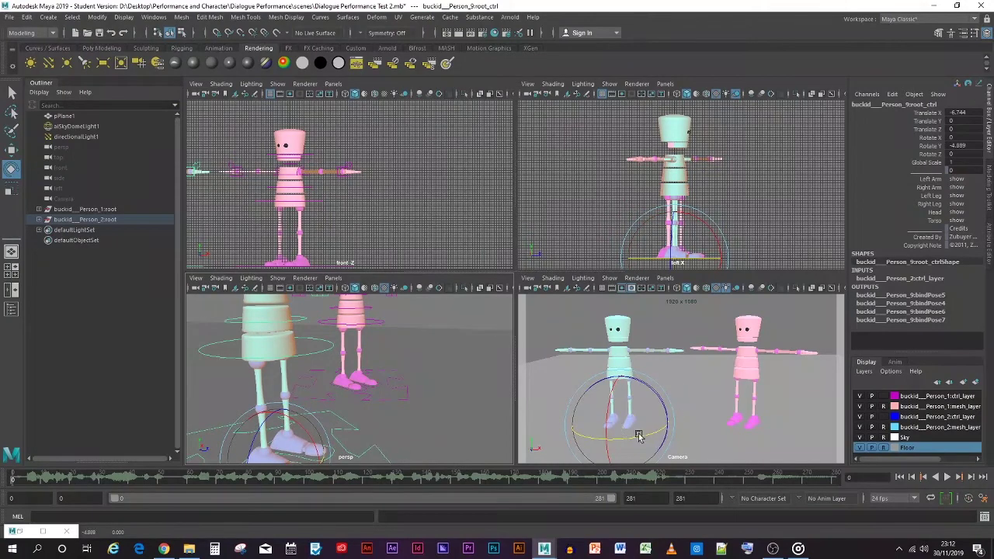
drag(635, 440, 656, 434)
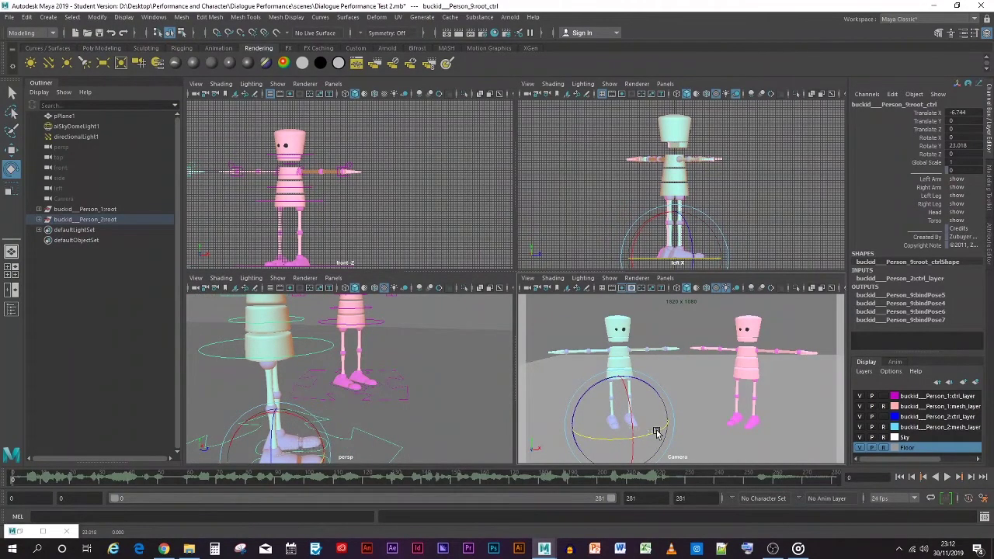
click(722, 401)
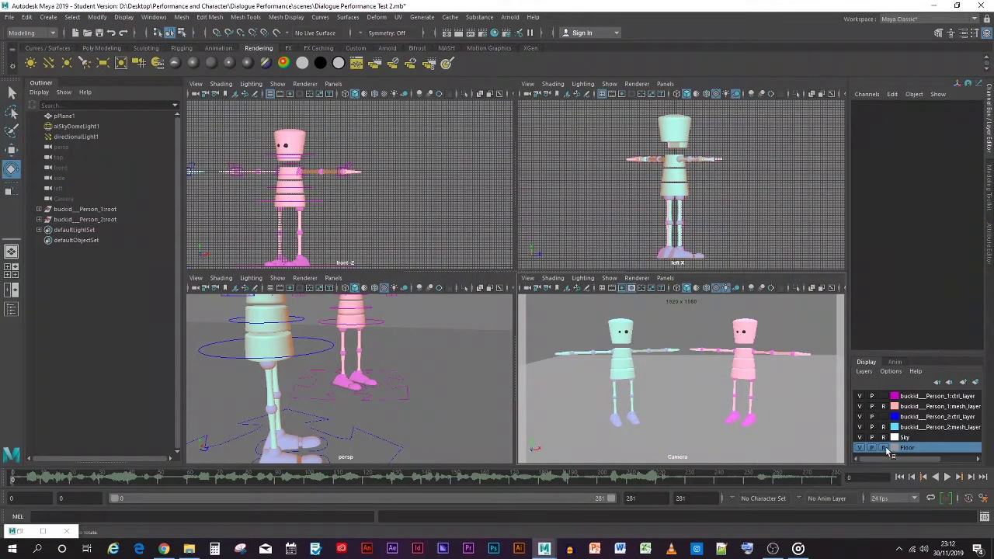
Step: Save the scene with the Floor layer made selectable, and widen the floor plane to a Scale X of about 715
key(ctrl+s)
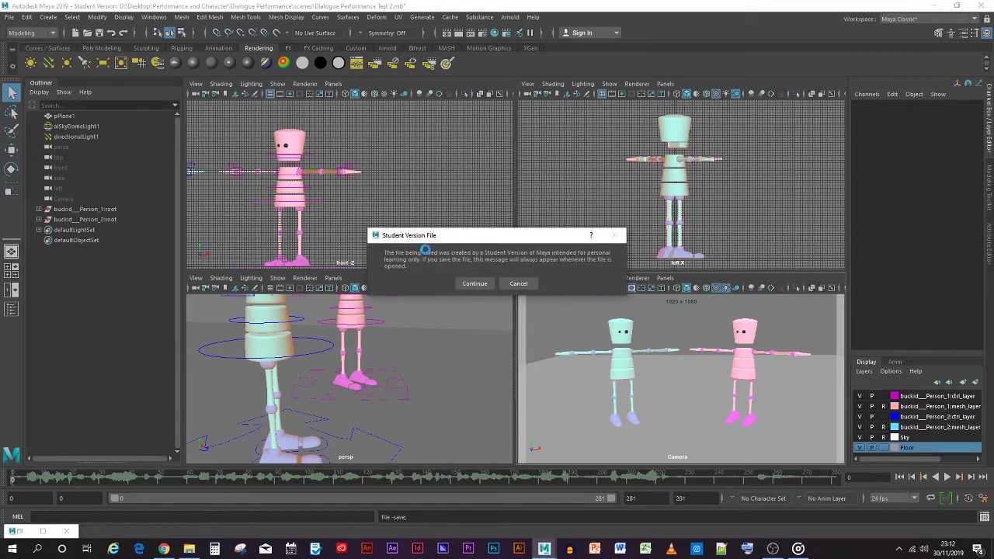
click(474, 282)
click(674, 411)
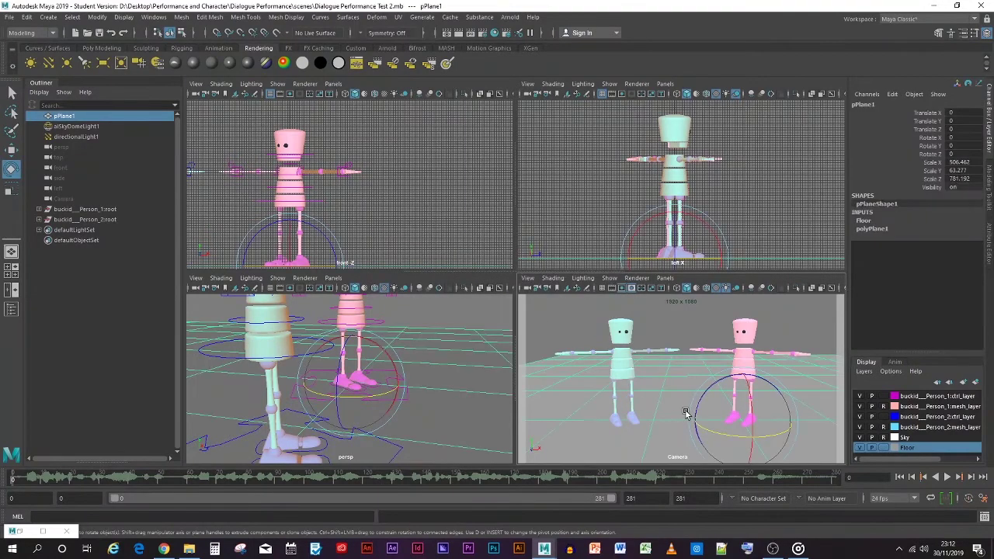
click(12, 190)
mouse_move(788, 420)
mouse_down()
mouse_move(807, 420)
mouse_move(798, 419)
mouse_up()
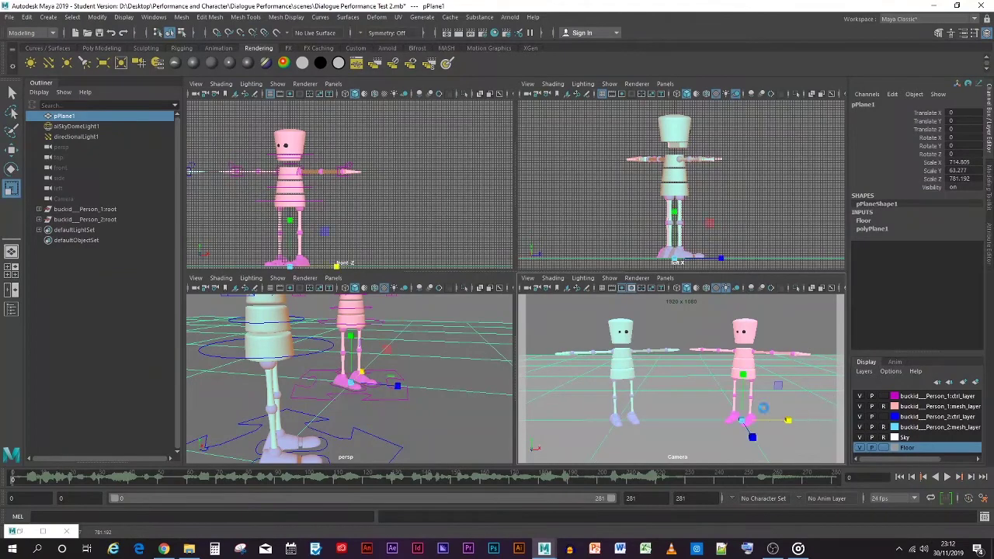
Step: Save the scene with the widened floor and return the Floor layer to Reference display
key(q)
key(ctrl+s)
click(474, 283)
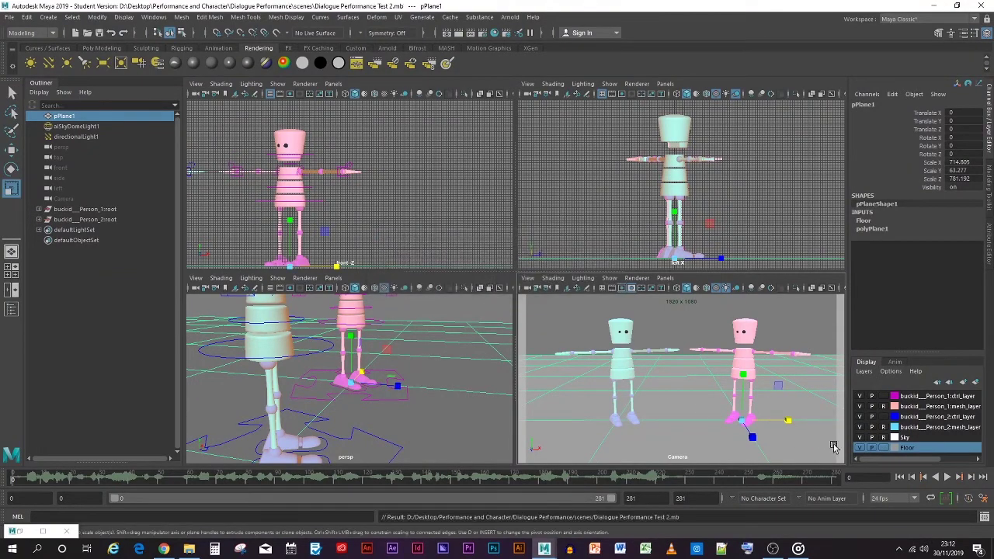
click(882, 448)
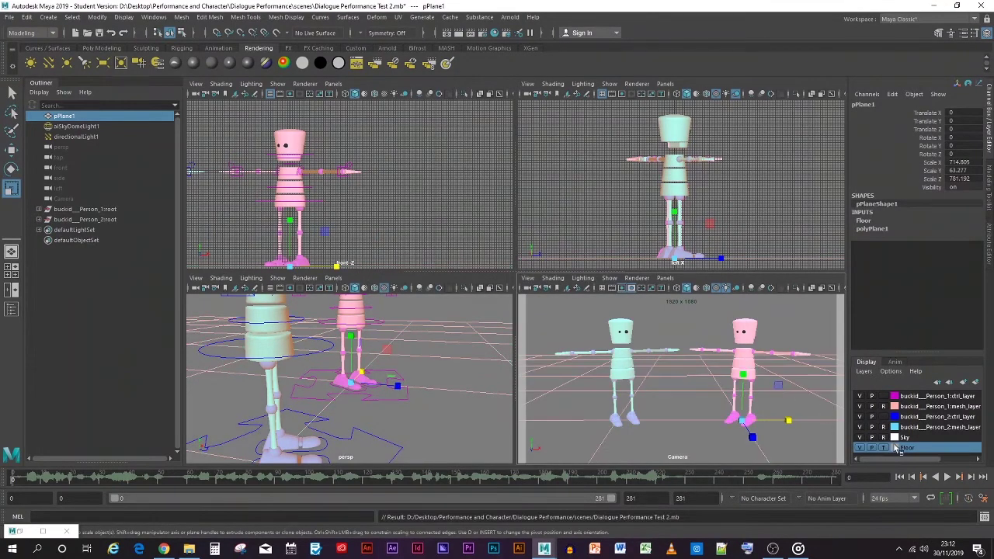
click(882, 448)
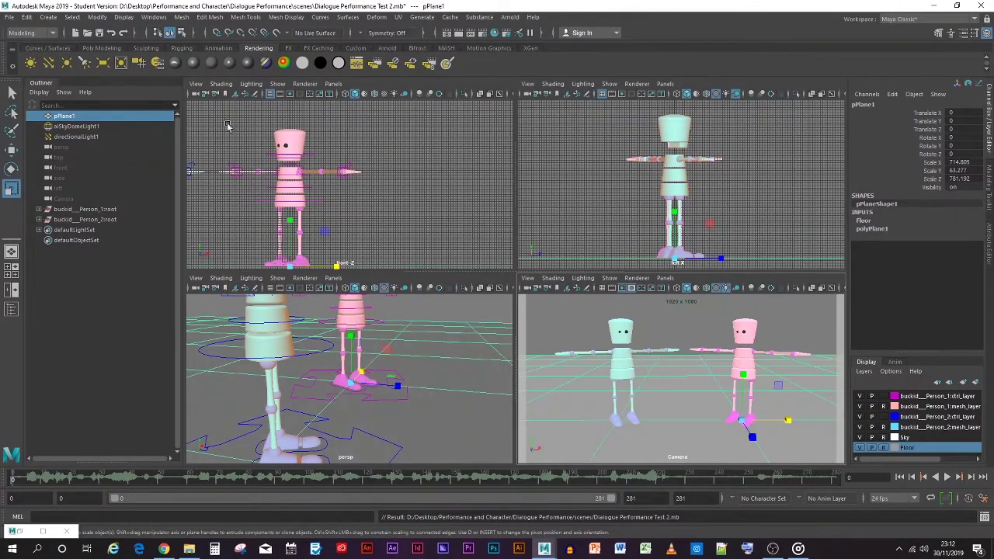
Step: Check that undo is on with an infinite queue in the Undo preferences, save the preferences and clear the selection
click(153, 17)
mouse_move(226, 116)
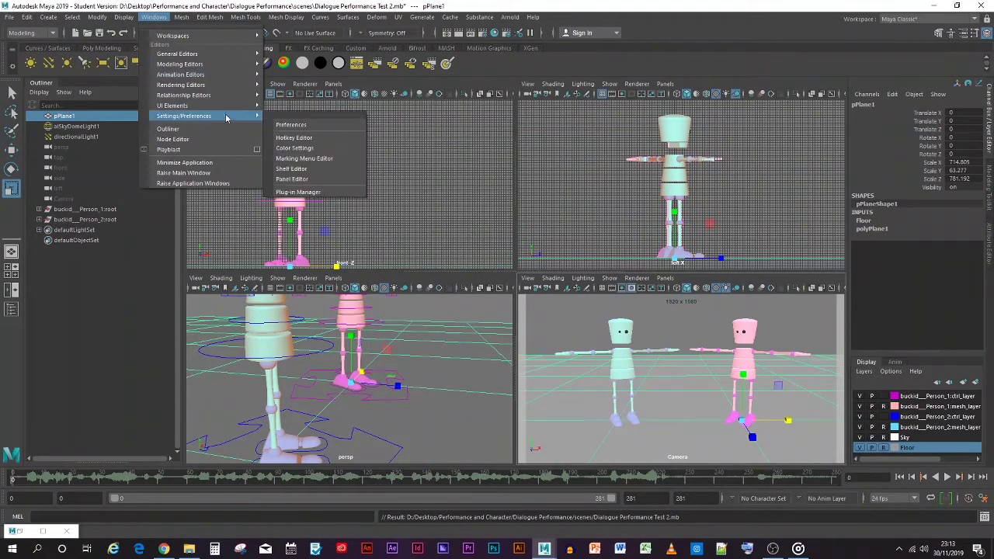
click(312, 126)
click(225, 335)
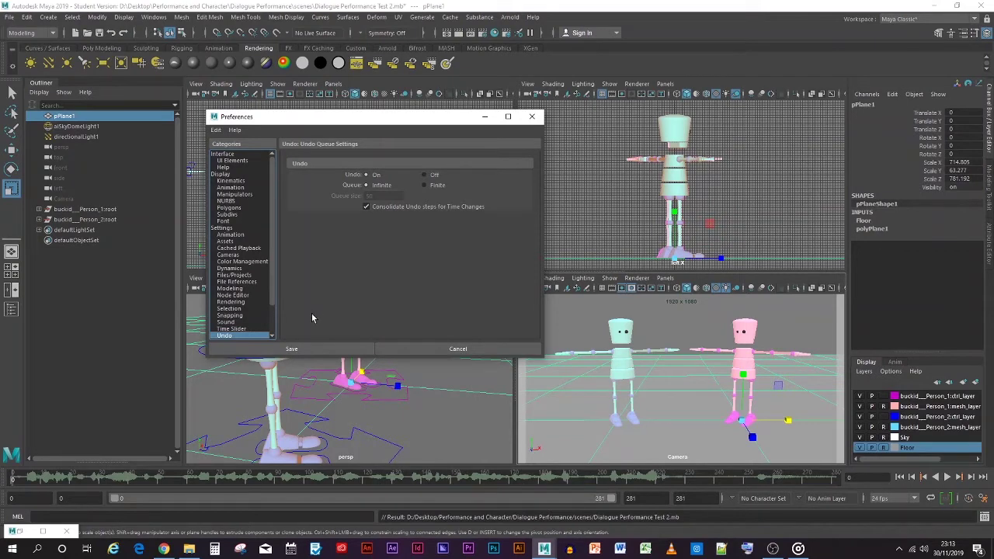
click(293, 349)
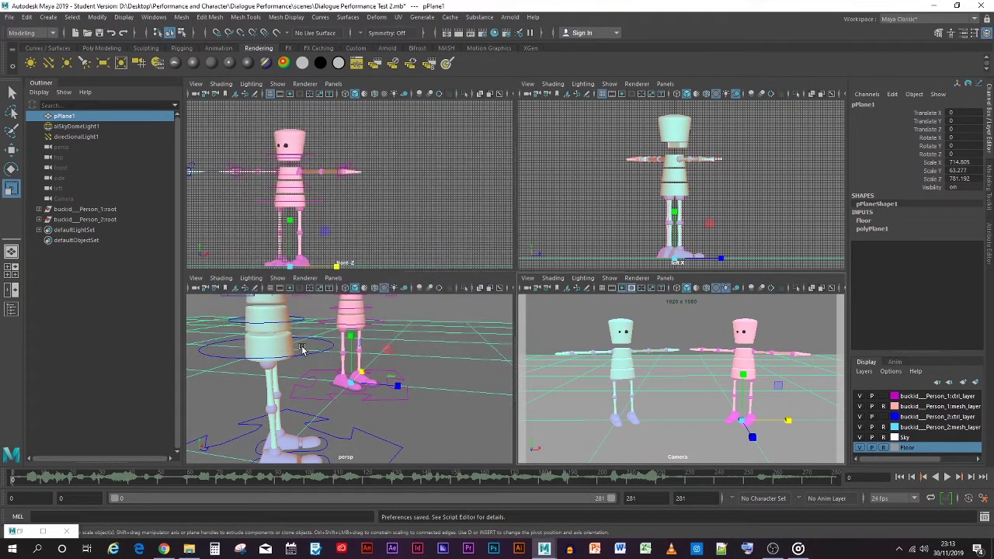
click(680, 332)
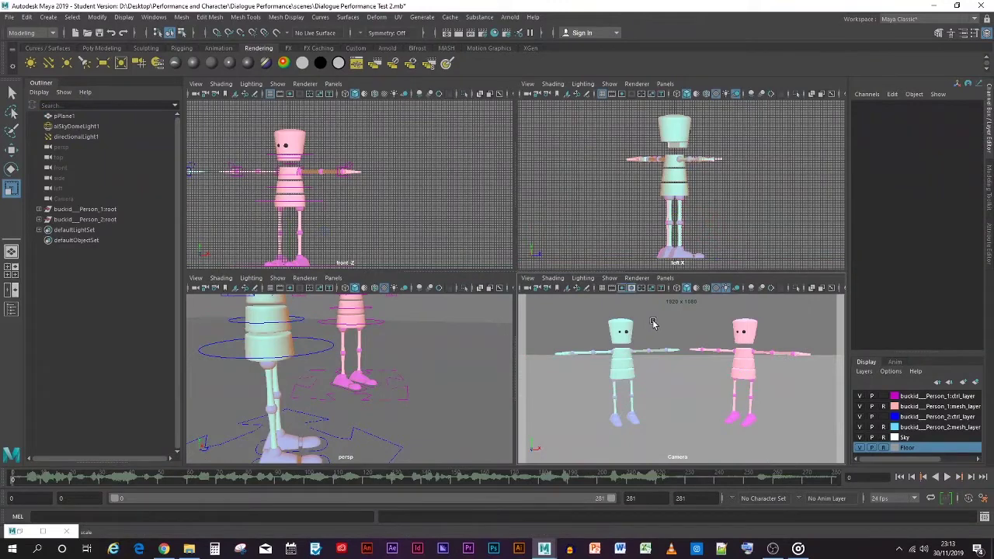
Step: Turn the pink character's root control slightly further, to about -35 degrees in Y
click(385, 400)
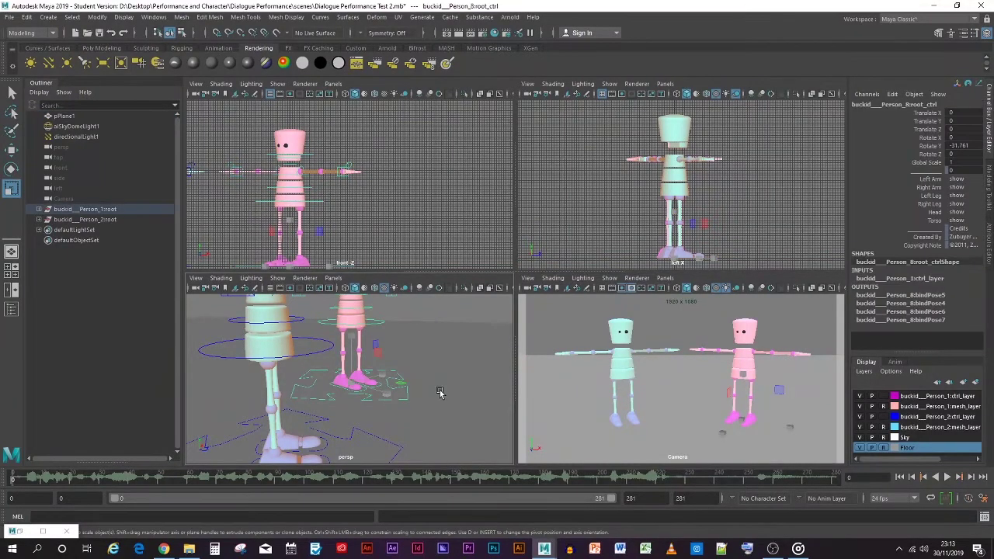
click(11, 168)
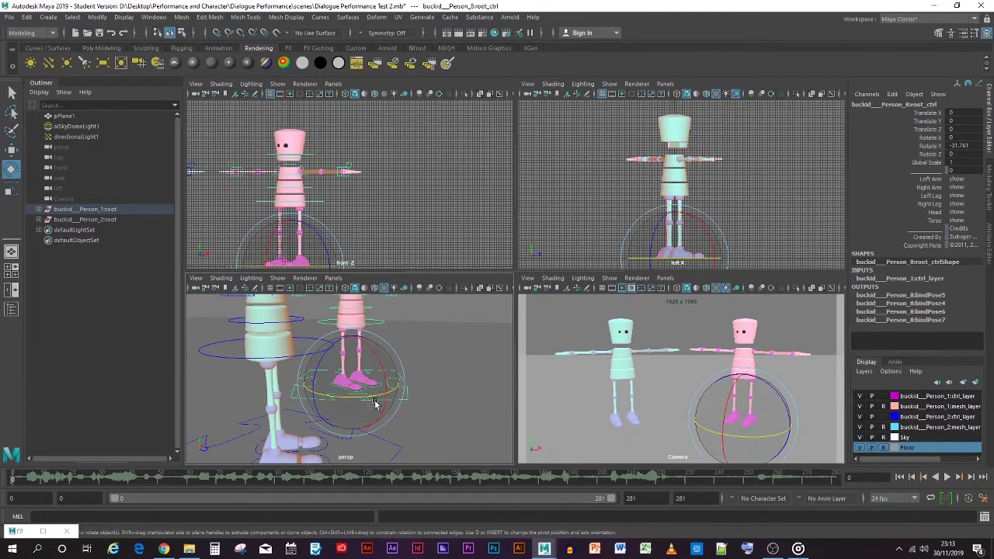
drag(373, 399, 370, 398)
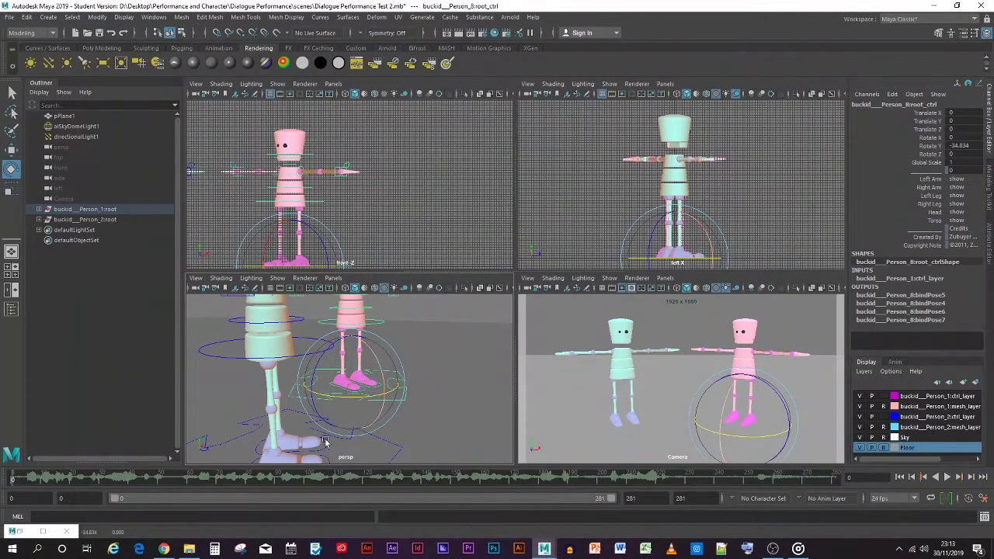
Step: Turn the teal character's root control further to about 33 degrees in Y and key it at frame 0
click(392, 454)
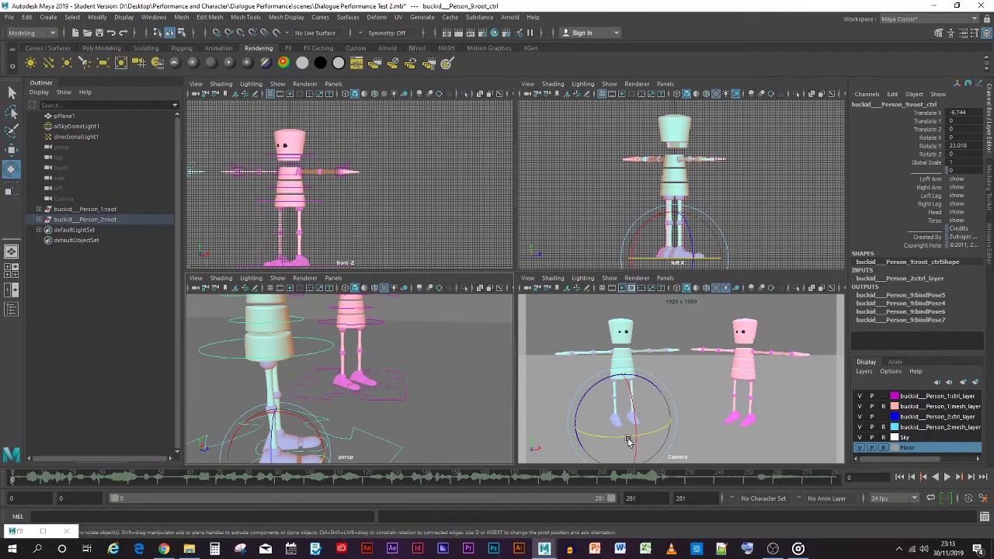
drag(629, 441, 630, 437)
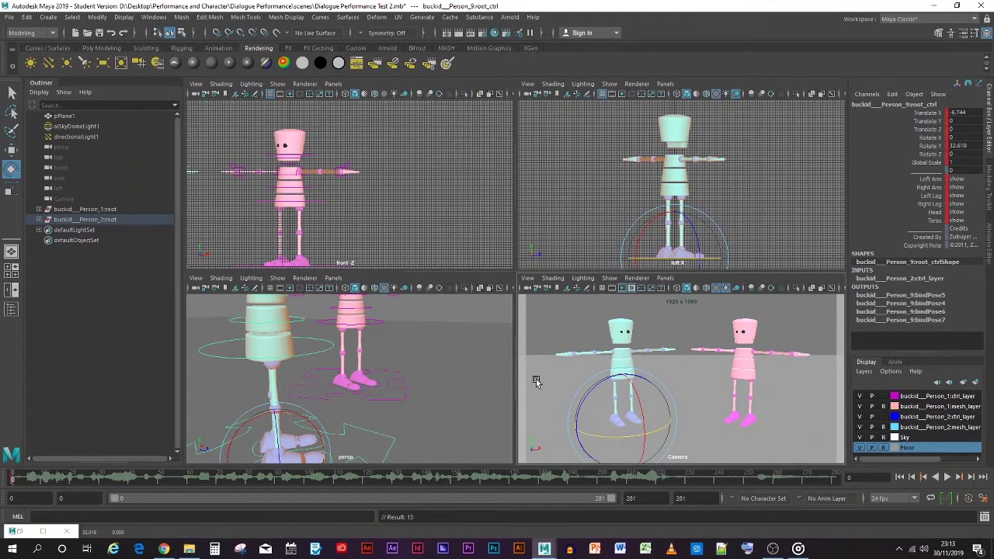
click(564, 379)
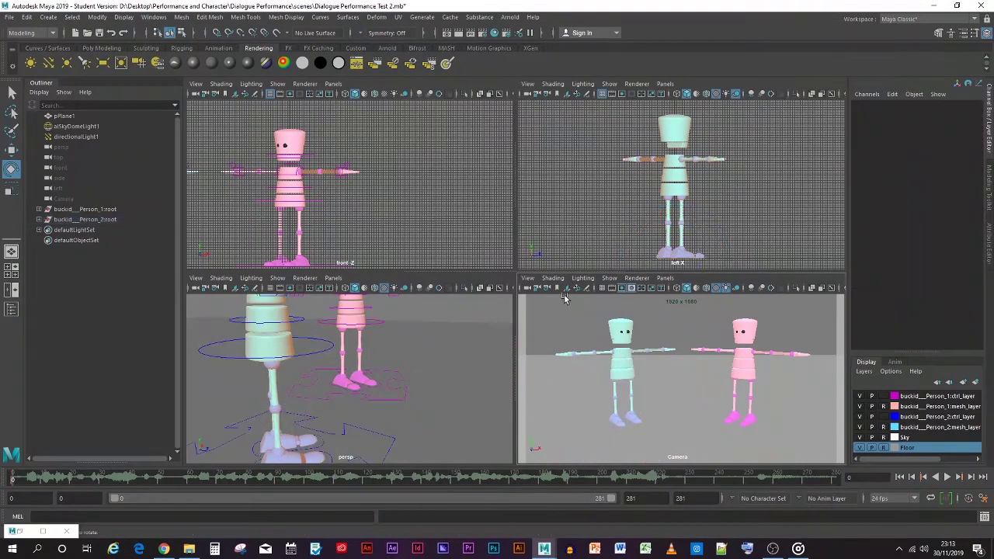
Step: Lock the shot camera so its framing of both characters cannot be moved by accident
click(537, 287)
click(687, 288)
scroll(377, 399, down, 3)
scroll(371, 399, up, 2)
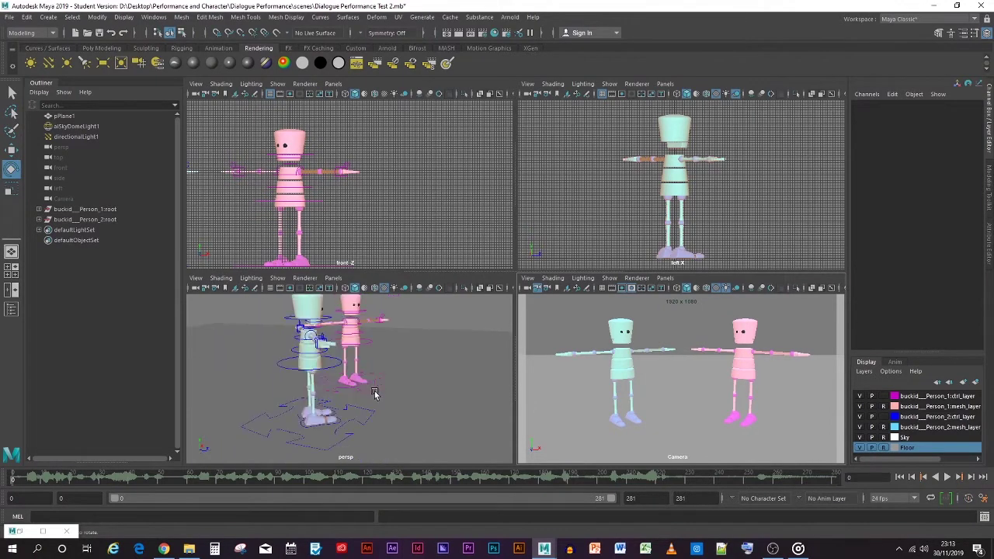
Step: Set IK FK Blend to 0 on the teal character's right and left hand controls to switch both arms to FK
click(339, 372)
scroll(395, 375, up, 3)
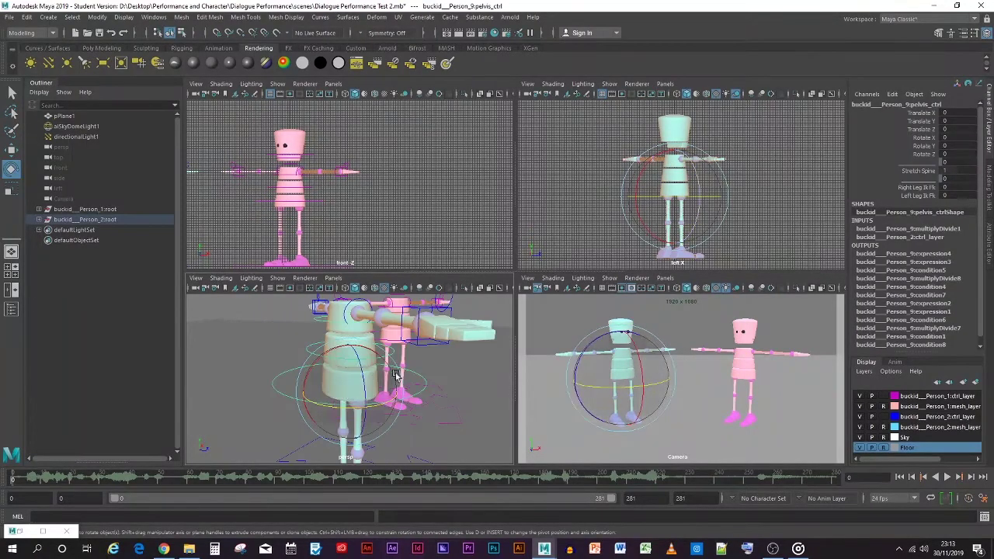
alt+drag(394, 375, 362, 422)
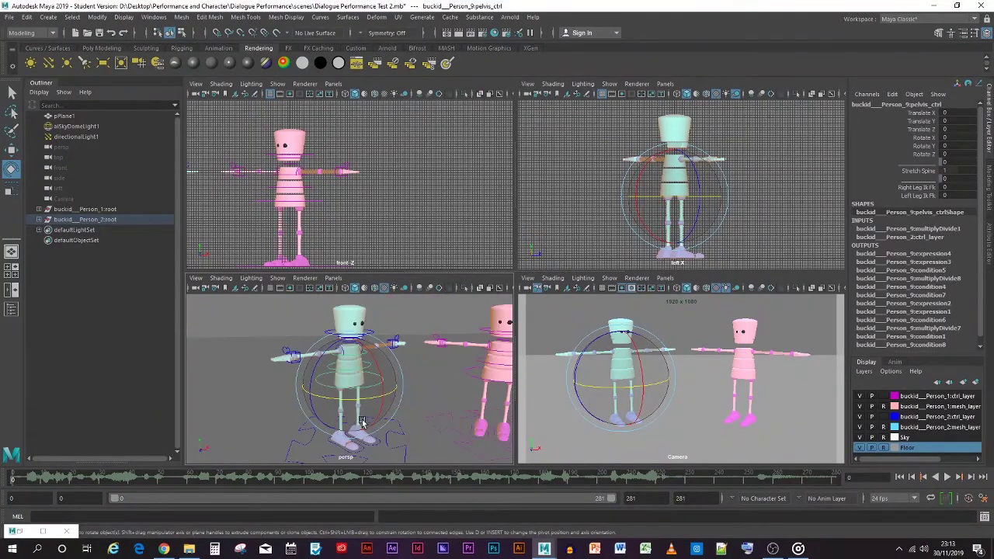
scroll(310, 388, up, 4)
click(266, 353)
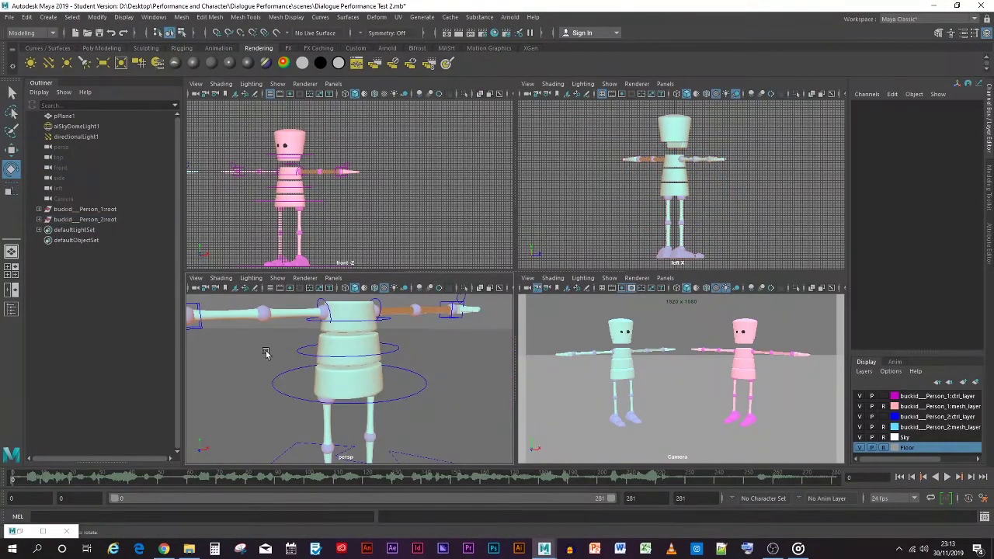
scroll(208, 329, down, 2)
click(251, 339)
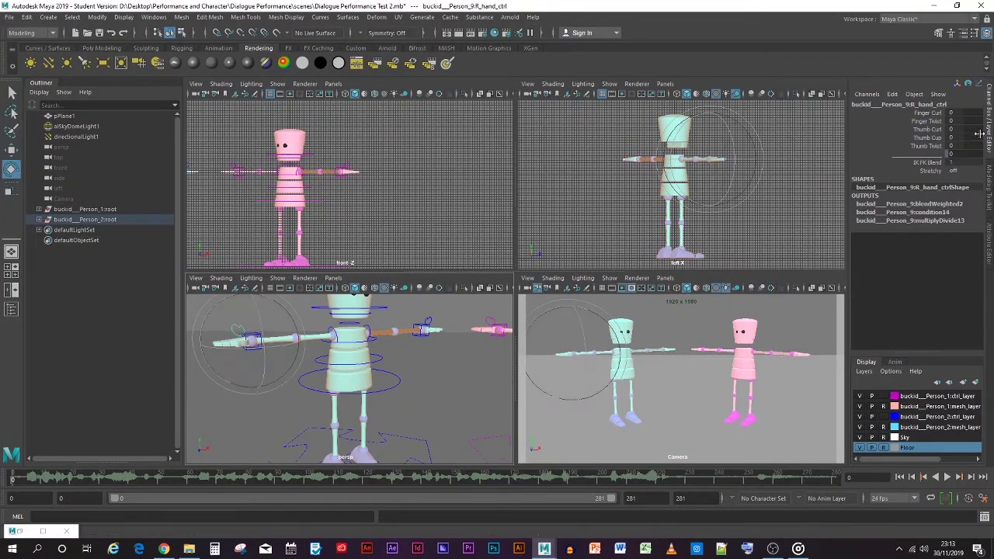
double_click(961, 161)
text(0)
key(Return)
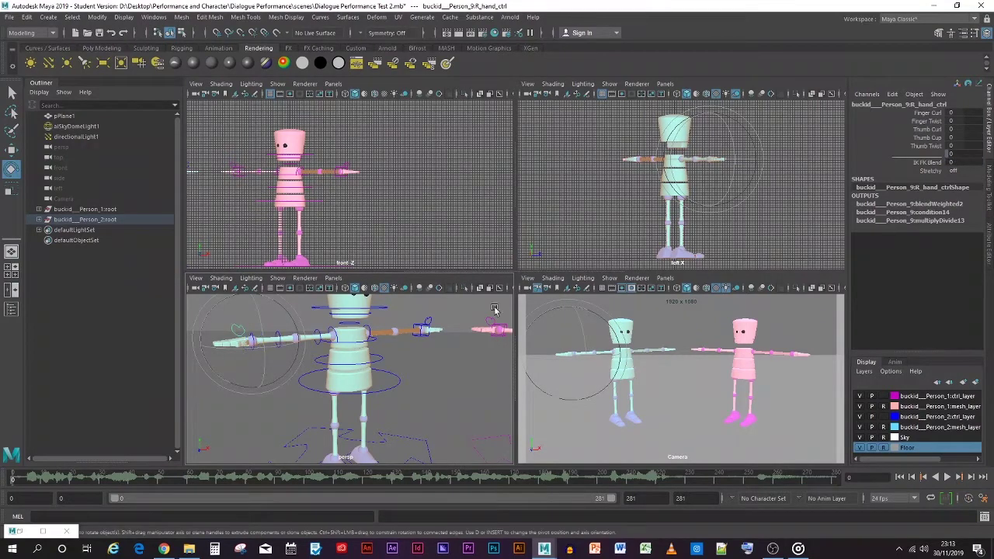
click(427, 326)
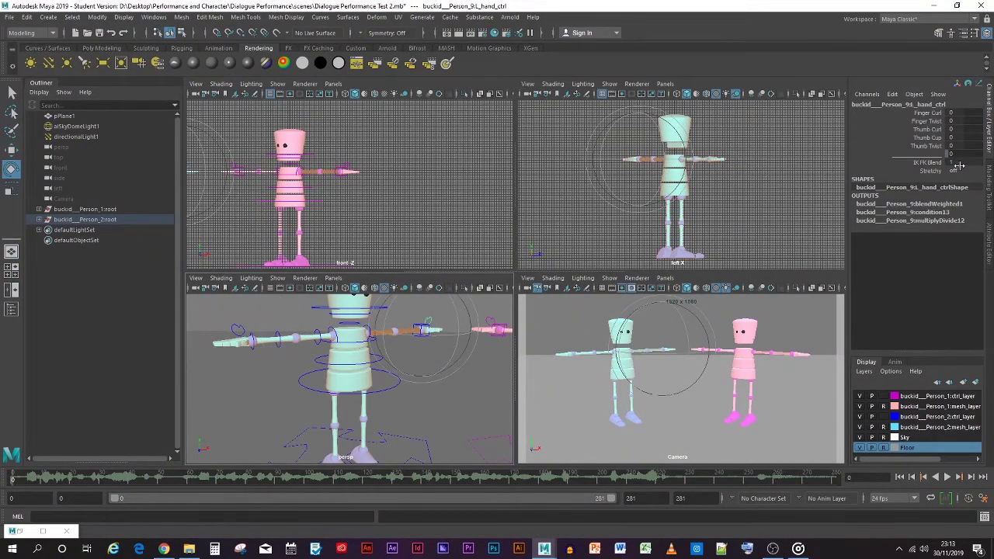
click(384, 379)
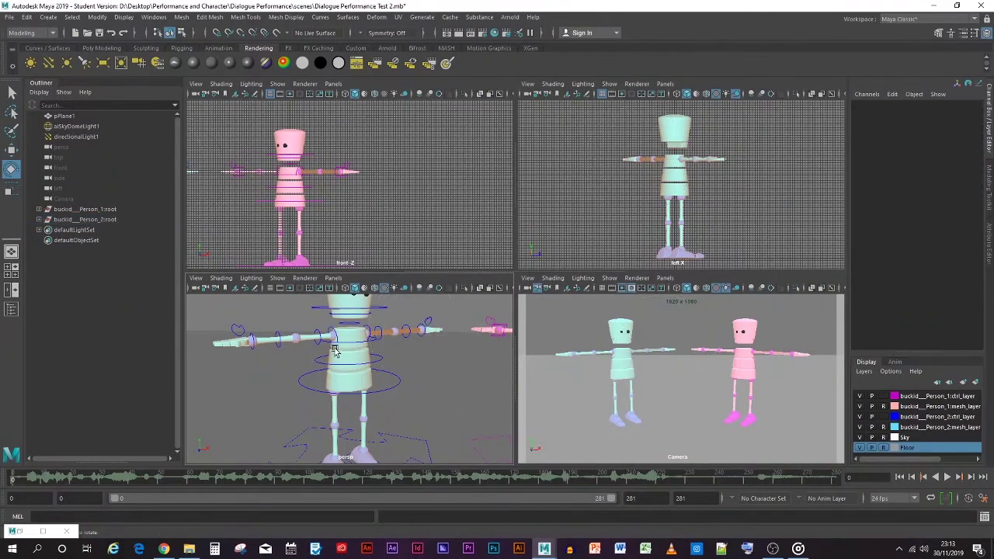
Step: Lower the teal character's right arm by rotating its shoulder to about 7 degrees in Y and -74 in Z, undoing the key set on it
click(318, 334)
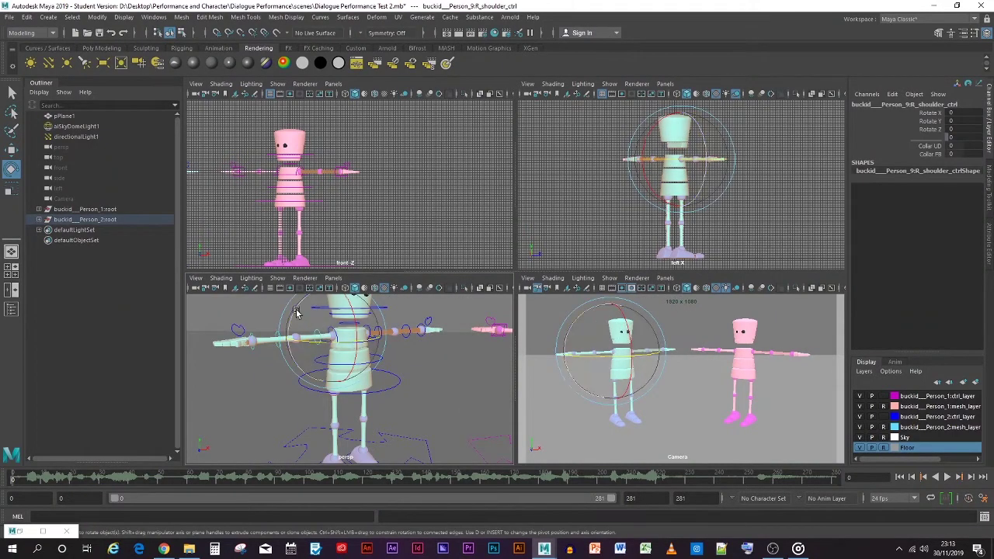
drag(298, 313, 309, 388)
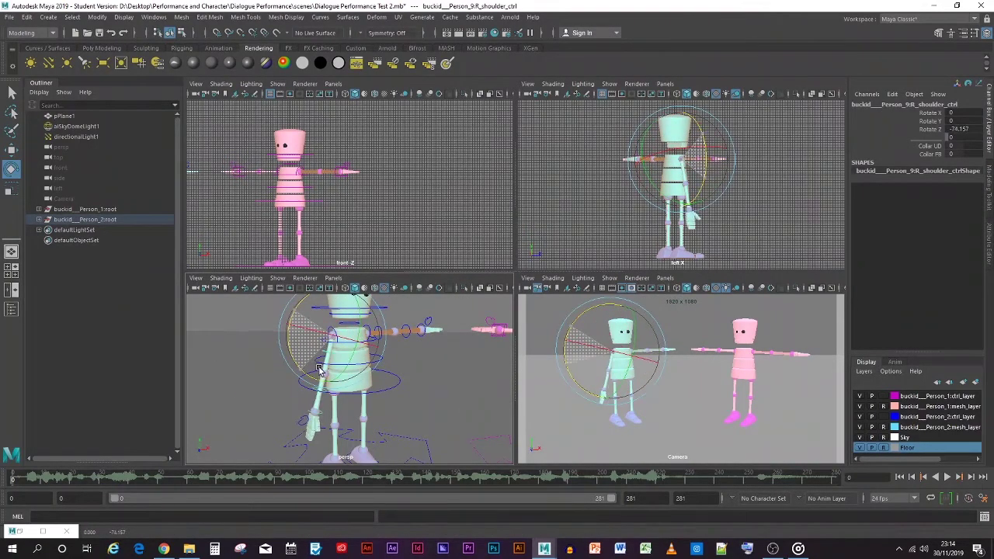
drag(360, 330, 351, 334)
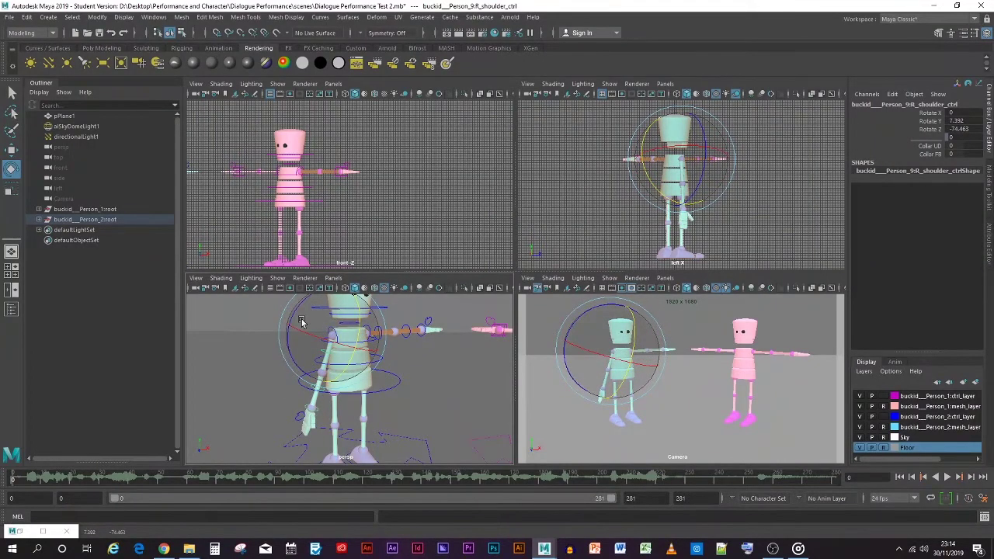
key(s)
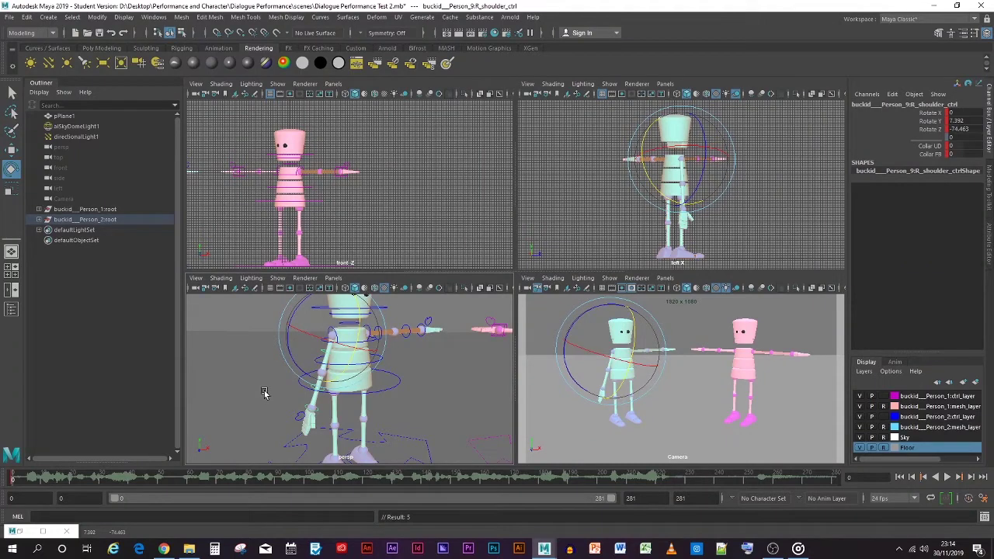
key(ctrl+z)
click(260, 387)
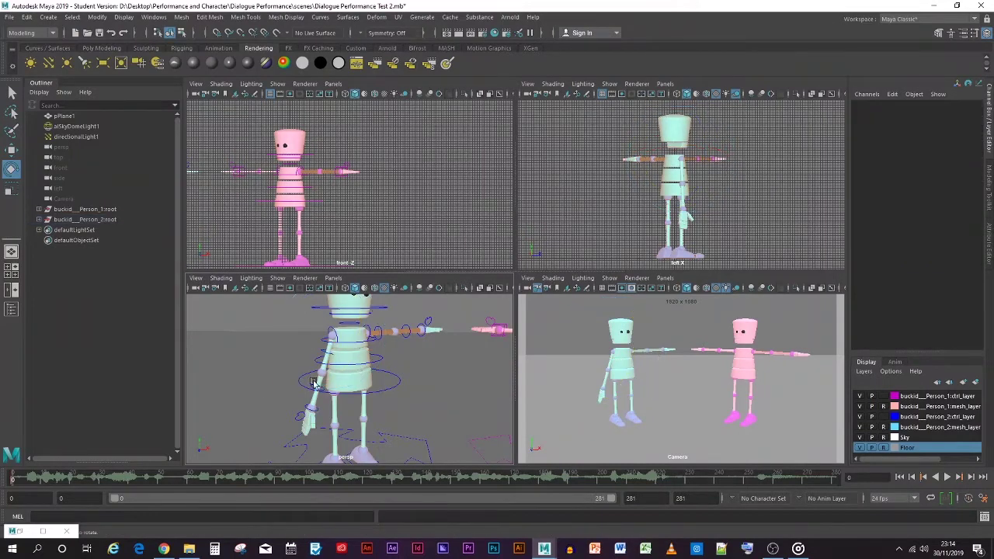
Step: Save the Dialogue Performance Test 2 scene, accepting the student version notice
key(ctrl+s)
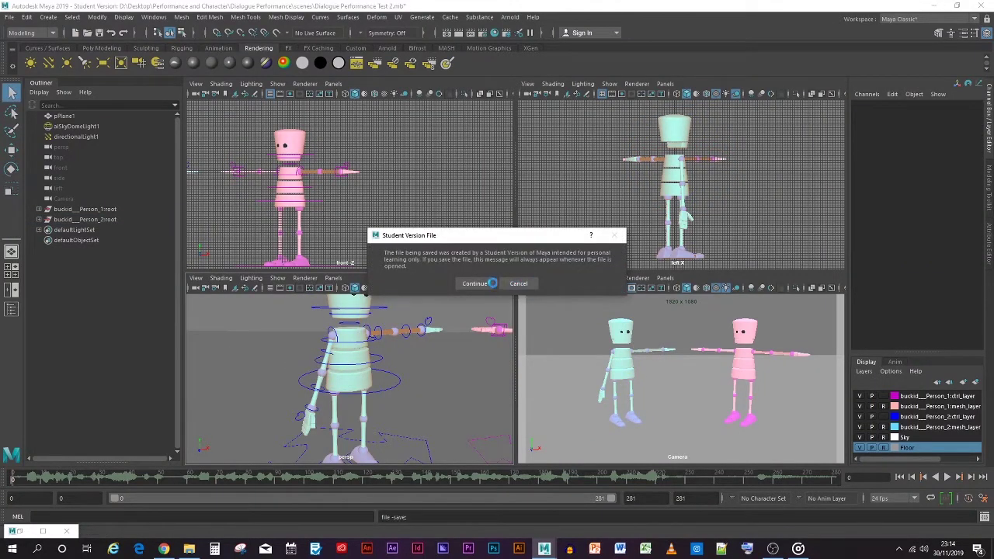
key(Return)
Step: Bend the teal character's right elbow to about -16 degrees in Y and -13 in Z, saving the scene and undoing the key set on it
click(349, 351)
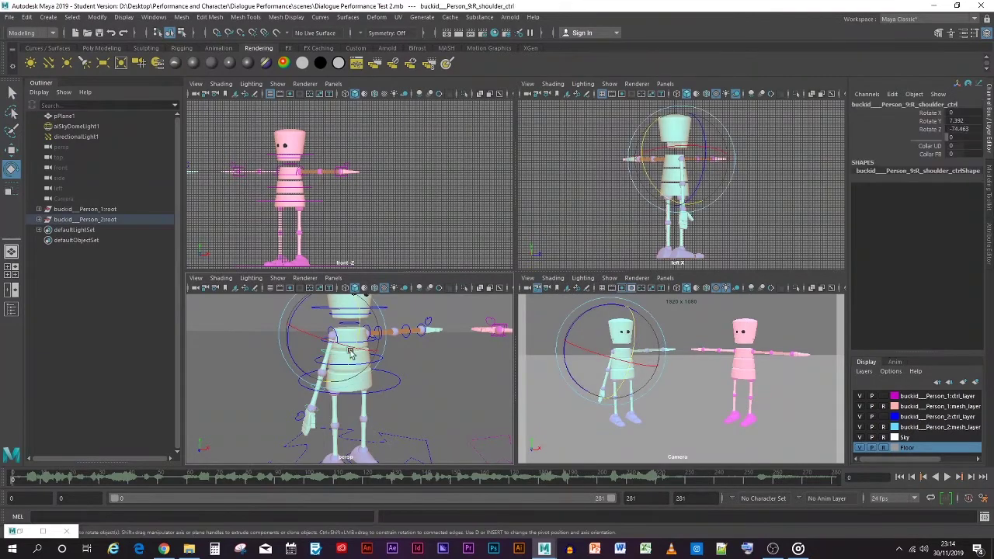
click(359, 380)
click(315, 388)
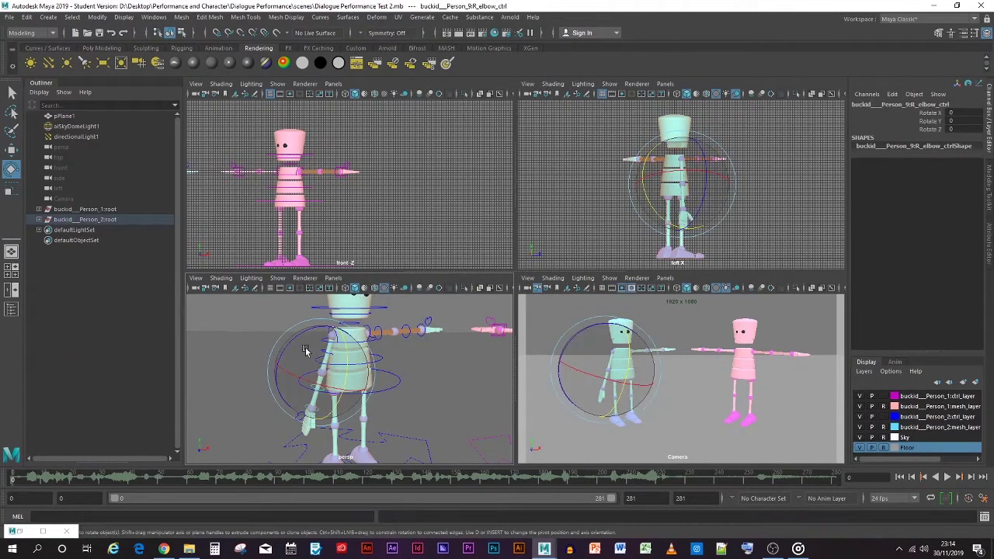
drag(295, 343, 284, 346)
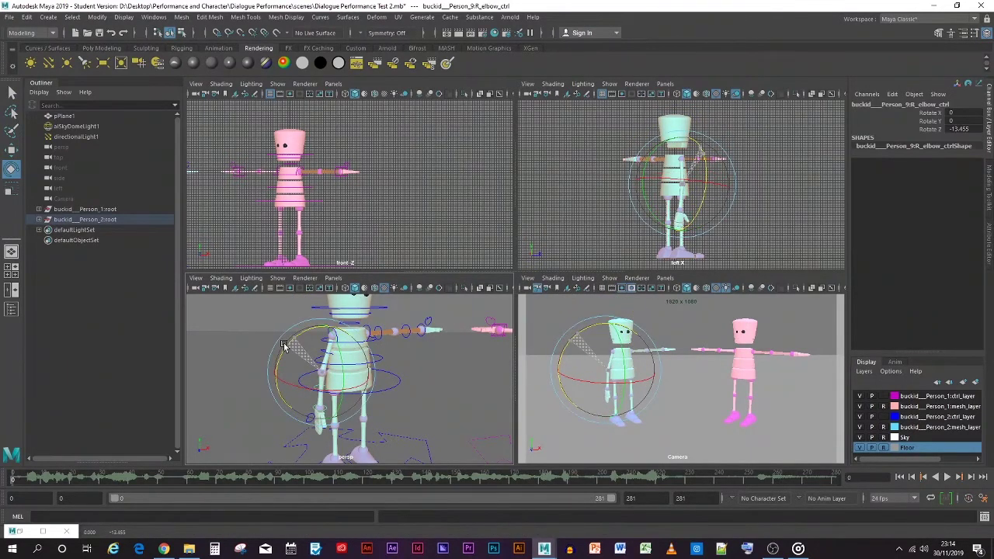
drag(333, 369, 335, 354)
key(q)
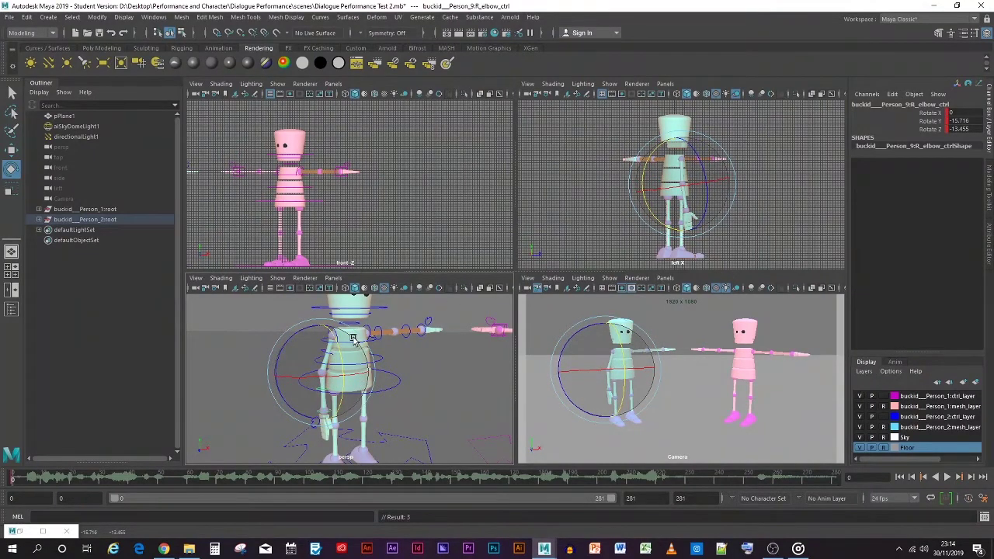
key(ctrl+s)
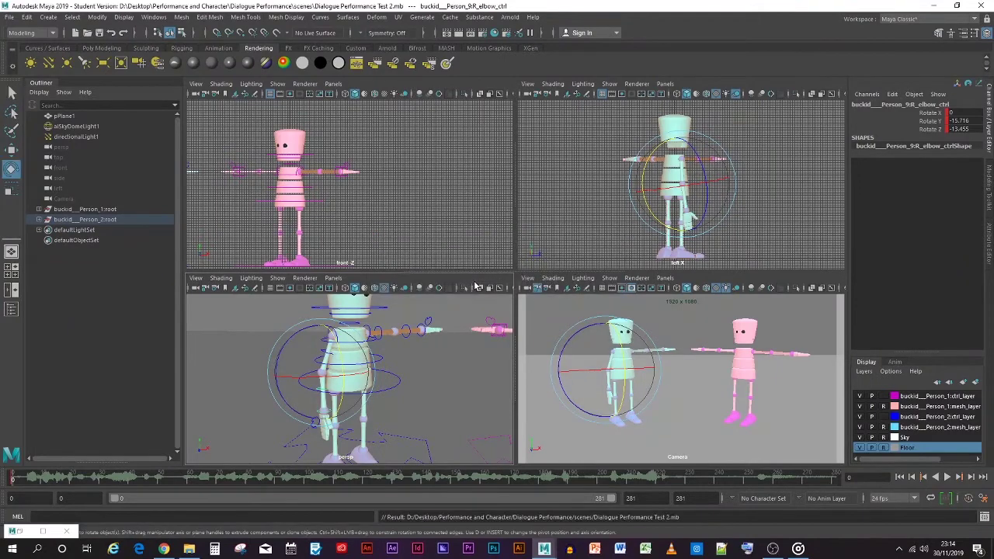
key(ctrl+z)
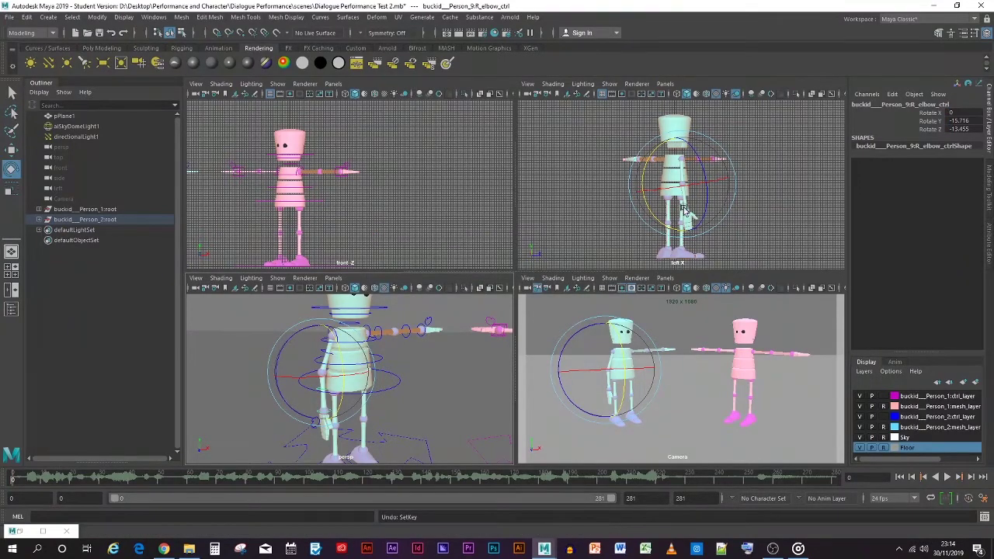
click(429, 407)
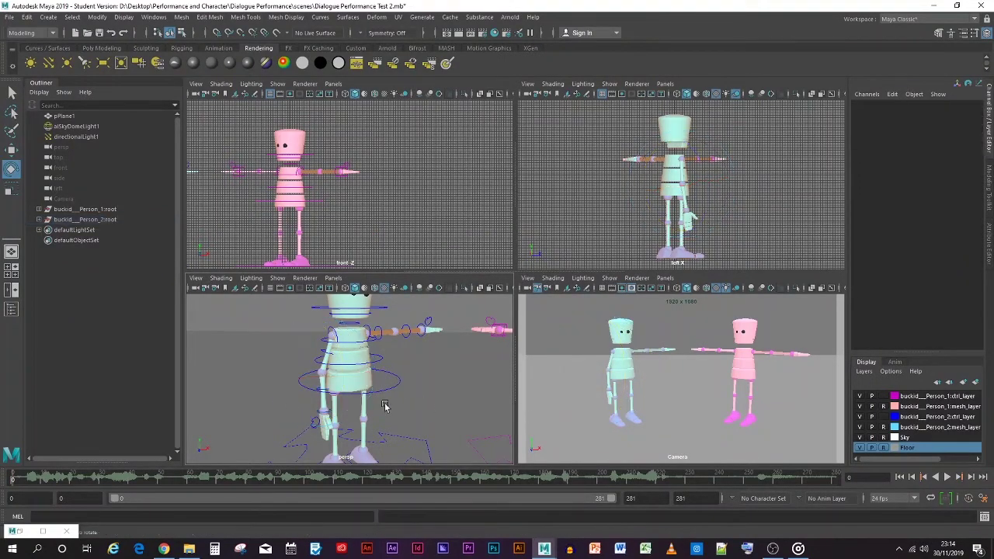
Step: Curl the teal character's right hand slightly by raising all its finger and thumb attributes together
click(316, 425)
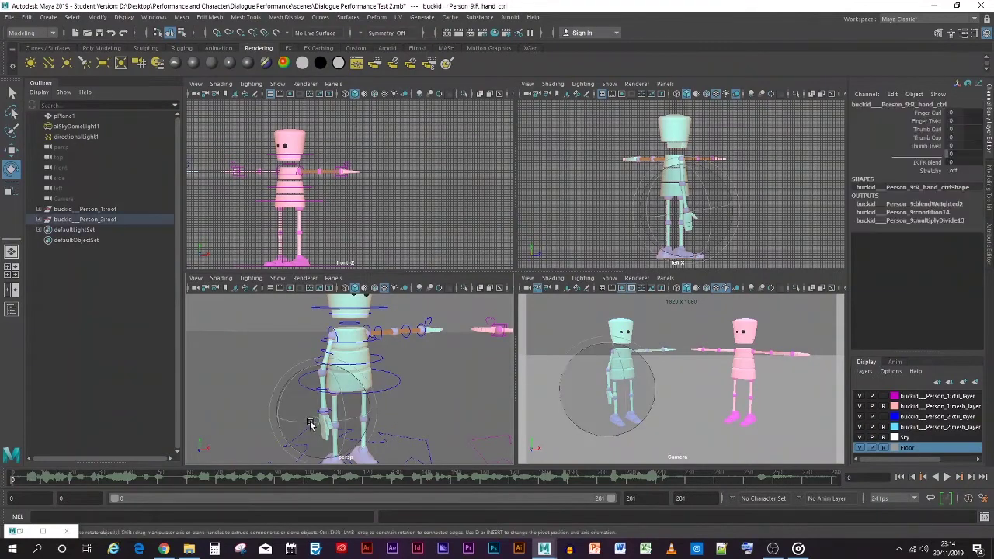
drag(924, 114, 926, 146)
middle_drag(764, 200, 774, 199)
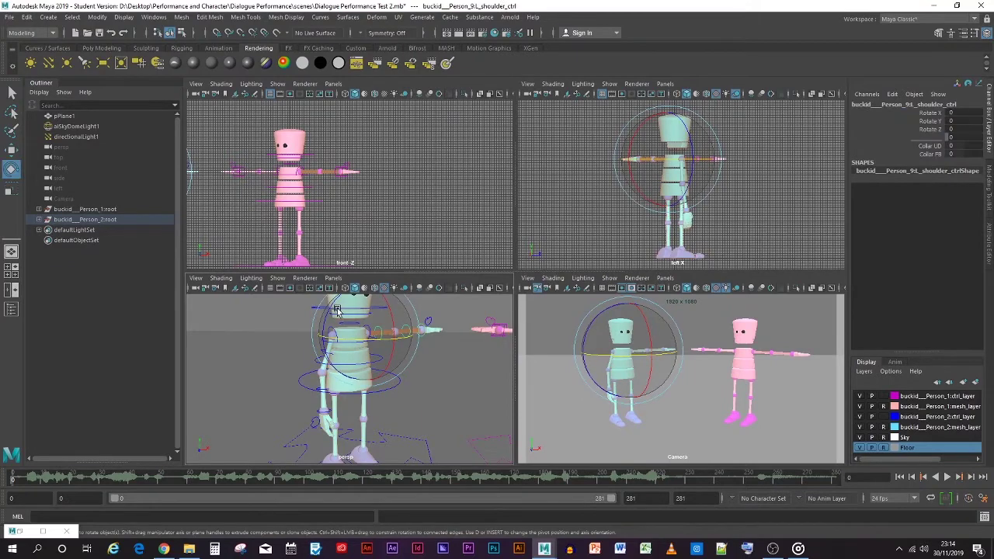
Step: Lower the teal character's left arm by rotating its shoulder to about 7 degrees in Y and -71 in Z, and key it at frame 0
mouse_move(386, 336)
mouse_down()
mouse_move(393, 295)
mouse_move(388, 322)
mouse_up()
key(s)
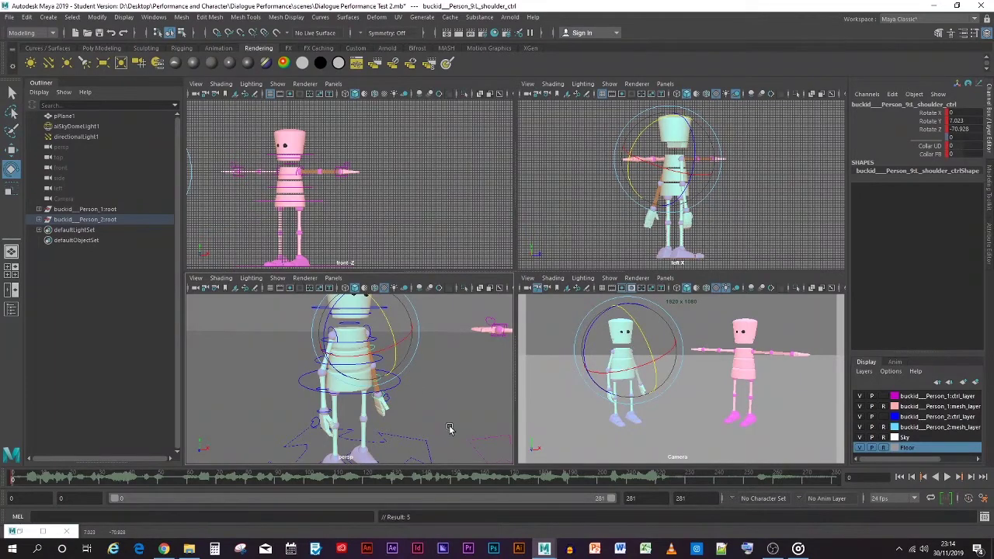
click(453, 400)
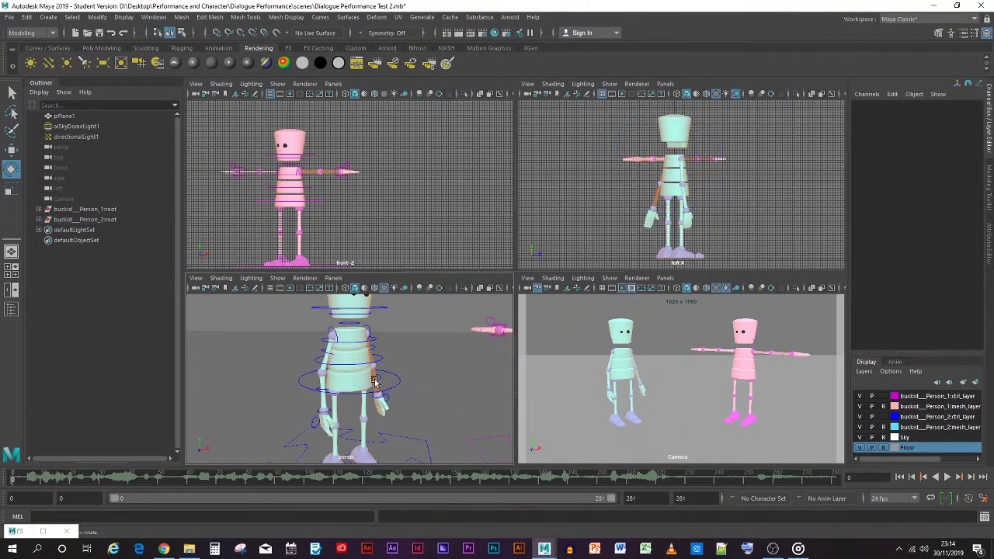
Step: Bend the teal character's left elbow to about -6 degrees in Y and -20 in Z
click(379, 380)
drag(357, 339, 399, 365)
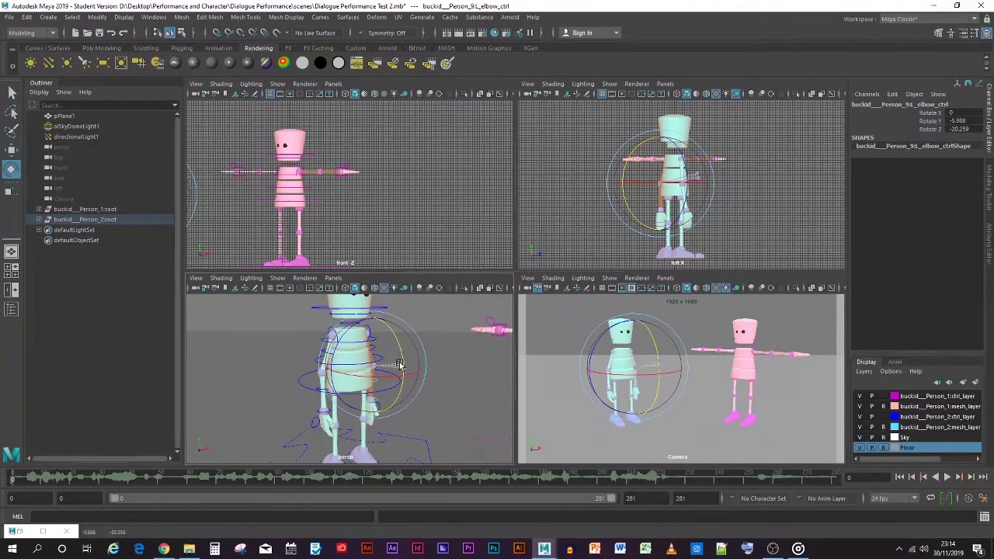
click(445, 425)
alt+drag(447, 434, 399, 434)
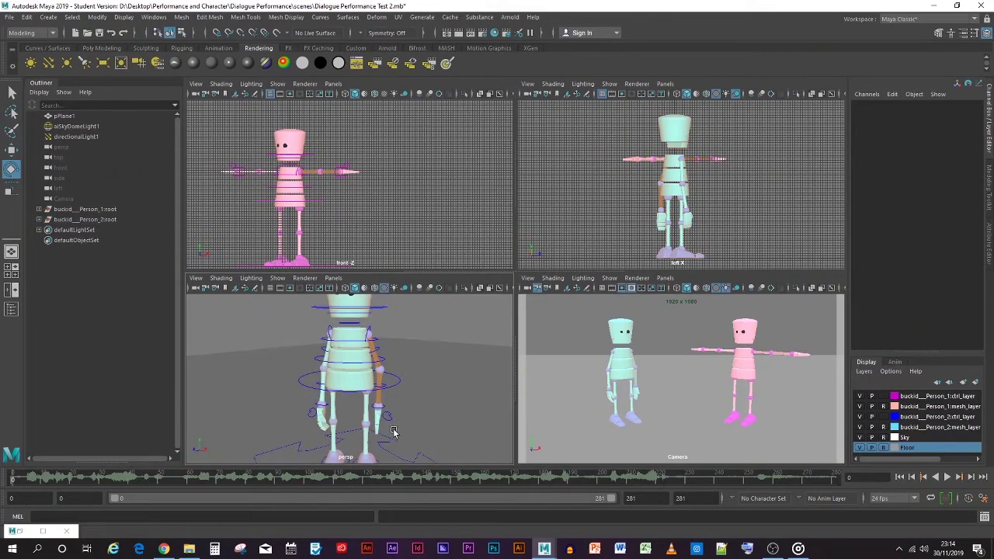
Step: Raise all finger and thumb attributes of the teal character's left hand to about 1.9 and readjust its elbow to about -7 in Y and -18 in Z
click(435, 429)
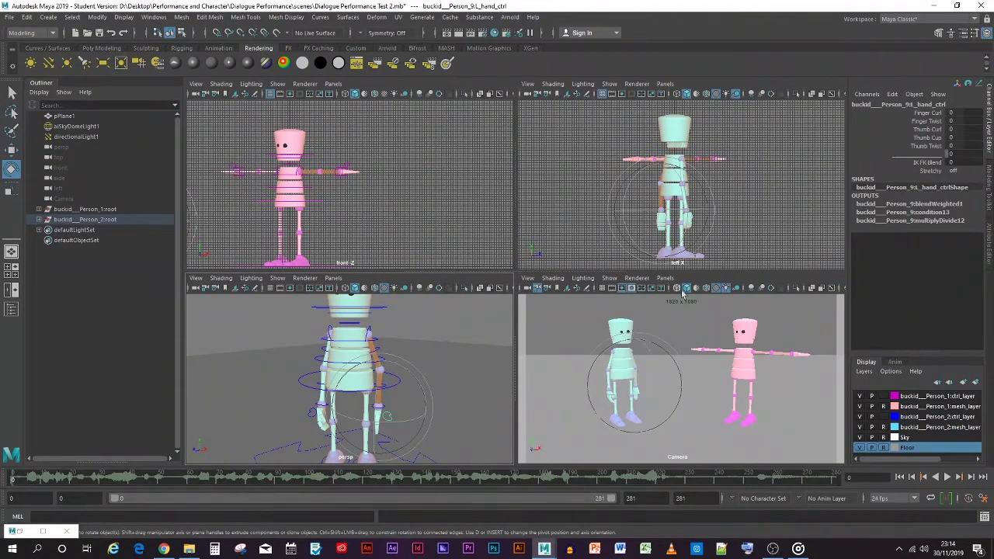
drag(931, 113, 931, 147)
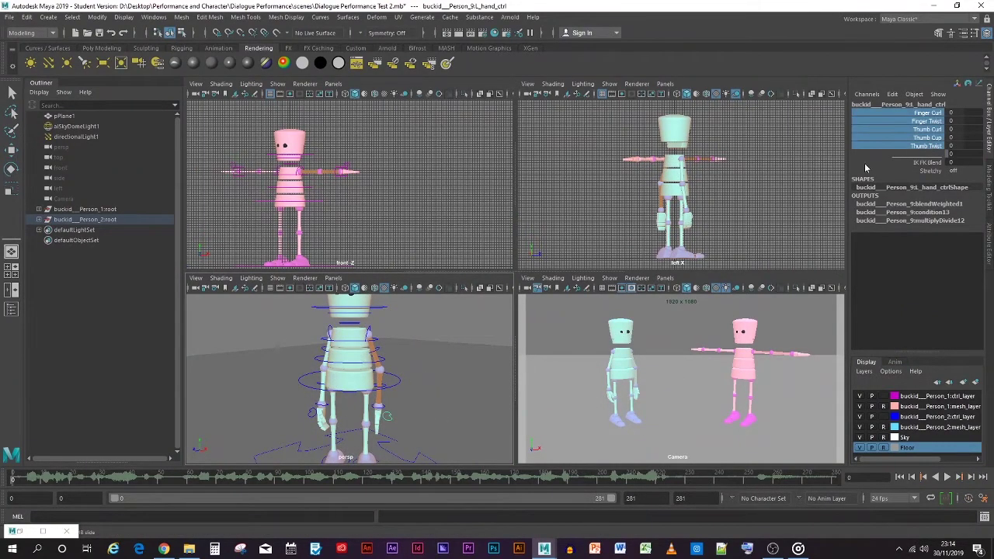
middle_drag(767, 195, 780, 193)
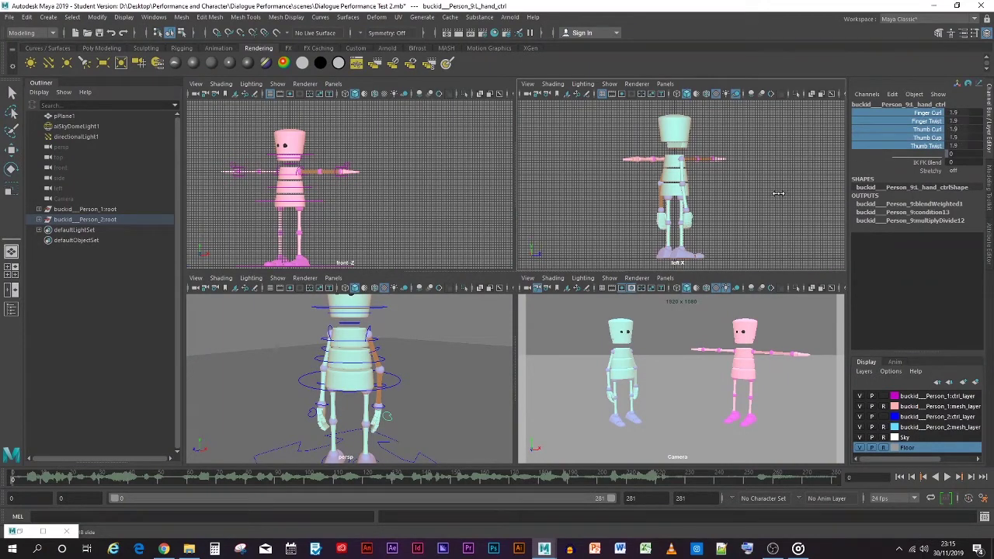
click(396, 386)
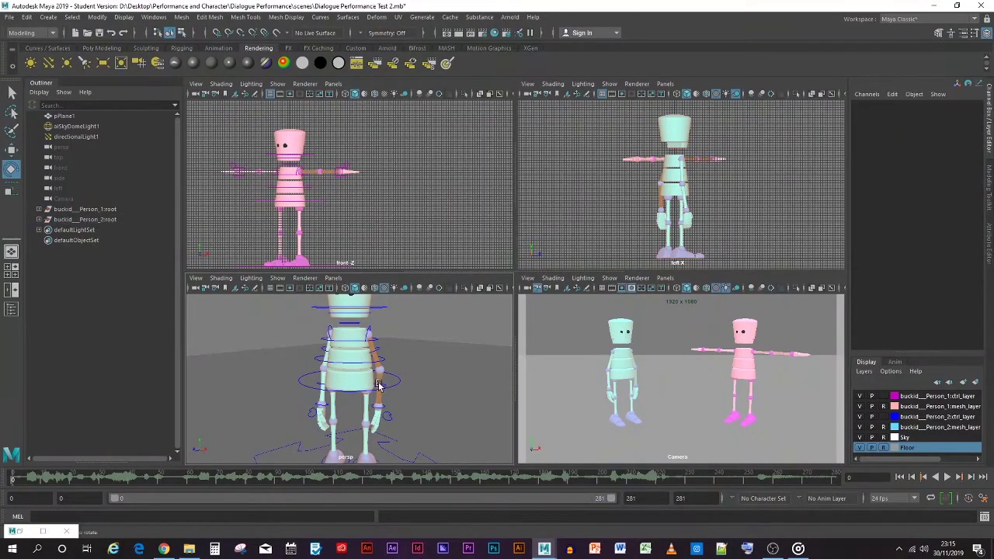
click(376, 382)
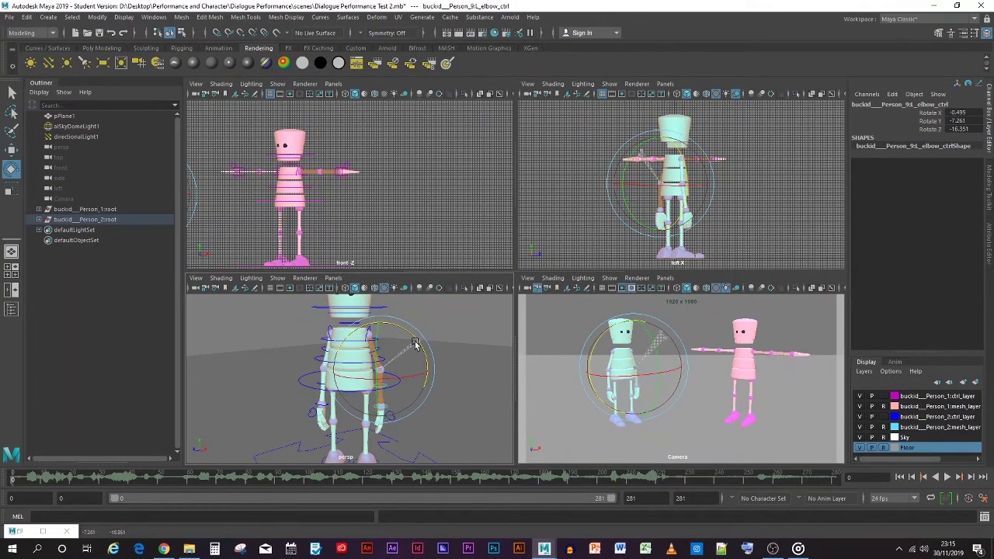
click(466, 400)
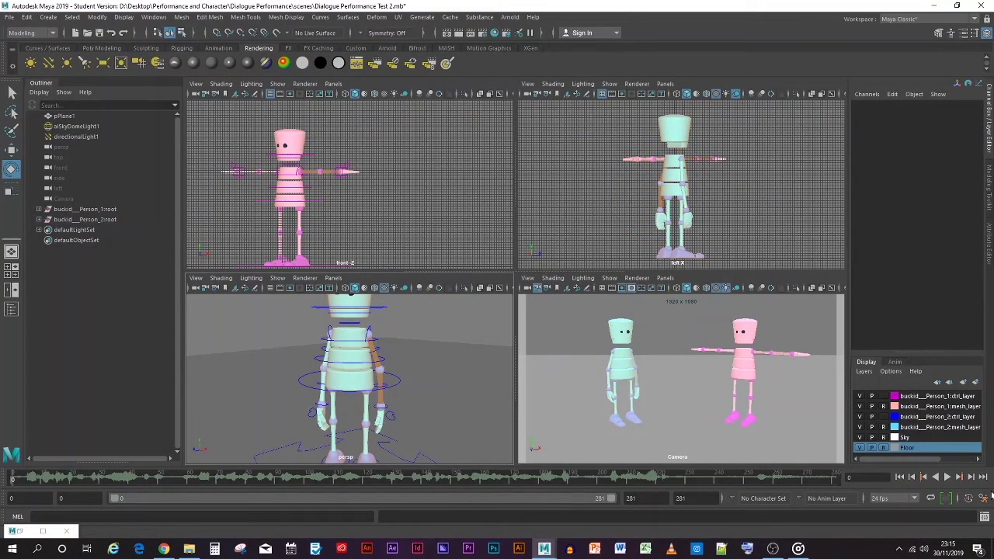
Step: Set the scene's framerate to 16 fps in the time slider preferences
click(983, 499)
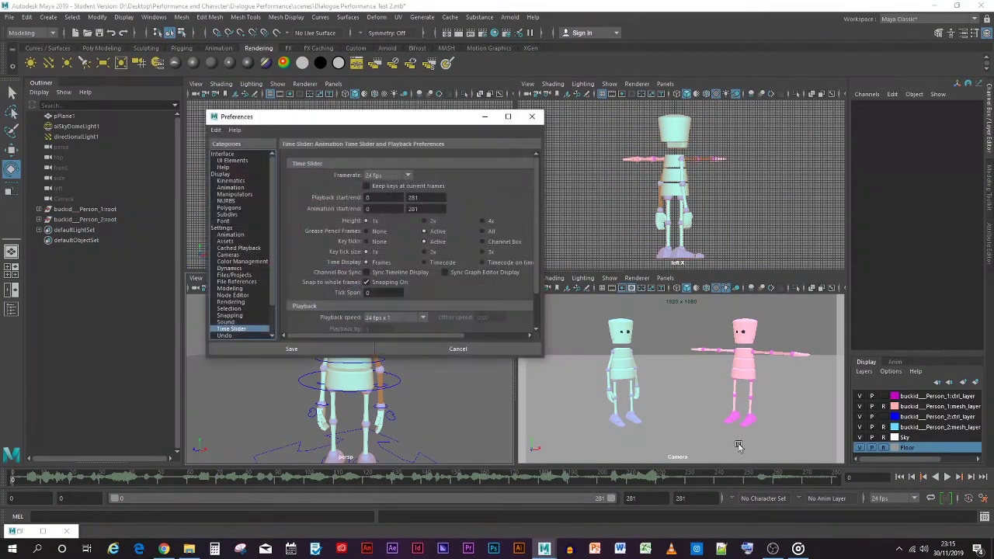
click(391, 318)
click(401, 179)
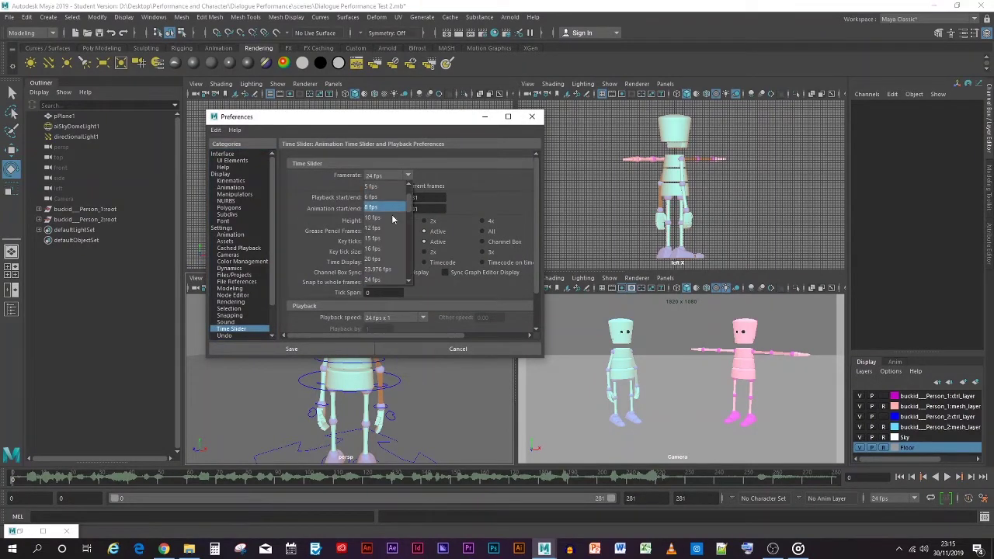
click(382, 252)
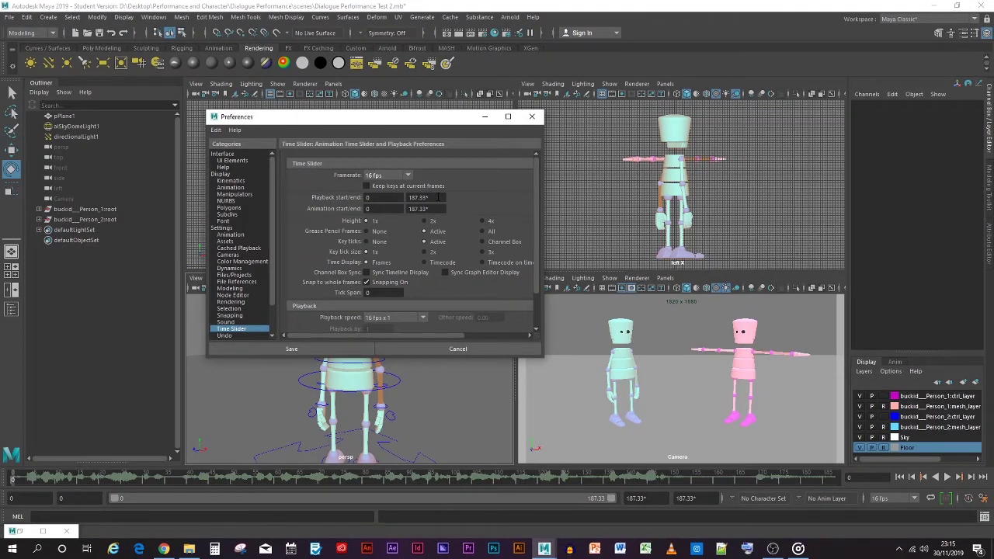
Step: Try end frames of 188 and 187 for the playback and animation ranges
click(438, 198)
text(188)
key(Tab)
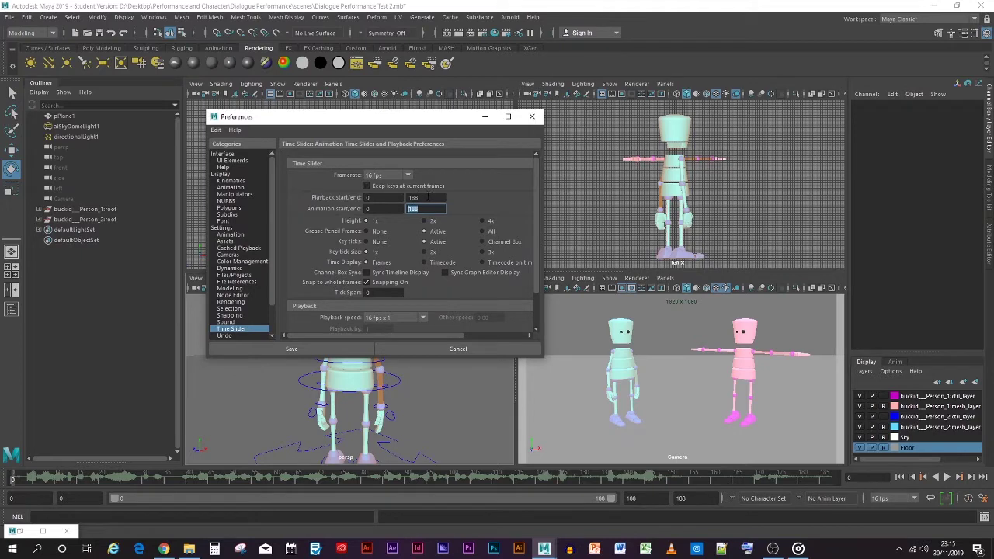
key(shift+Tab)
text(1)
text(7)
key(BackSpace)
key(BackSpace)
text(187)
key(Return)
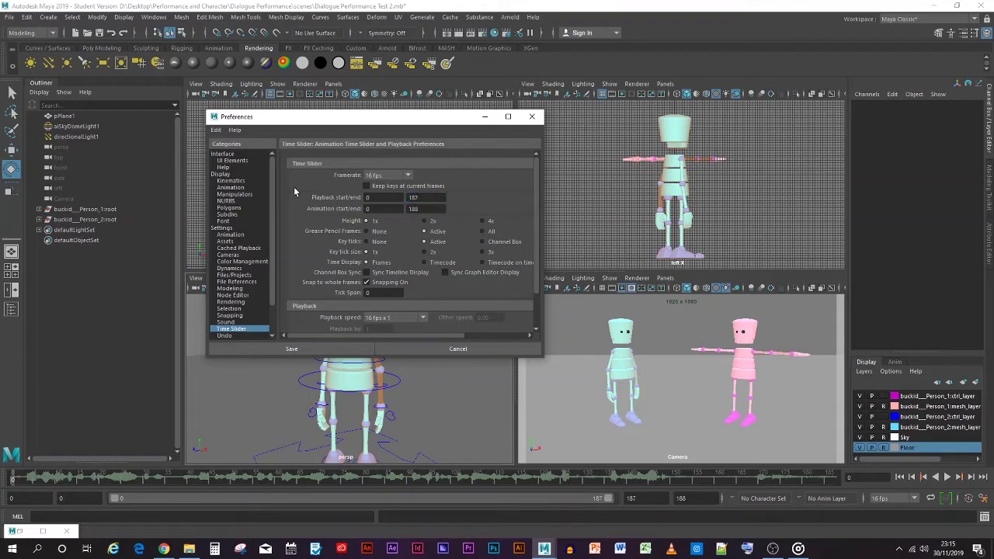
double_click(425, 209)
key(Return)
Step: Set both the playback end and the animation end to frame 186 and save the preferences
double_click(418, 198)
text(186)
click(422, 209)
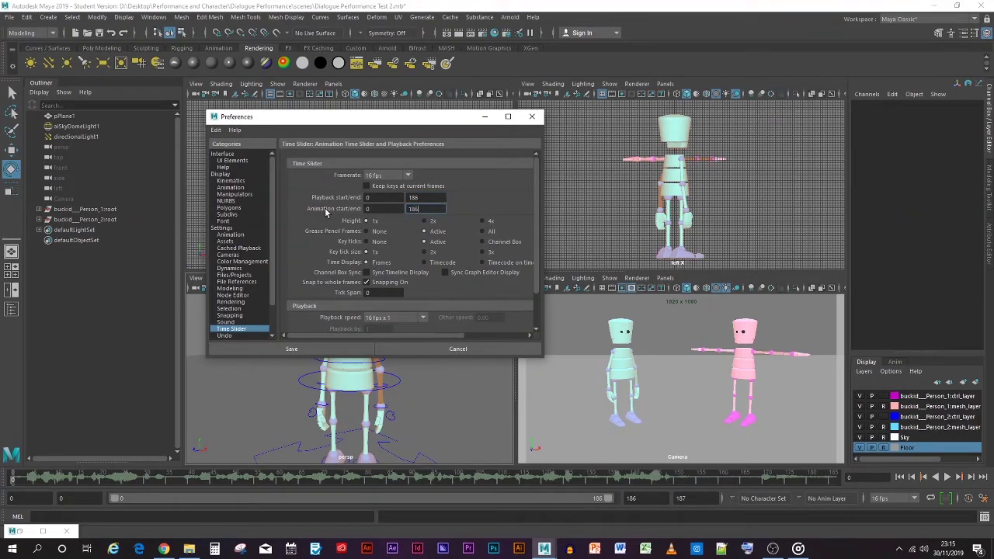
text(186)
key(Return)
click(226, 336)
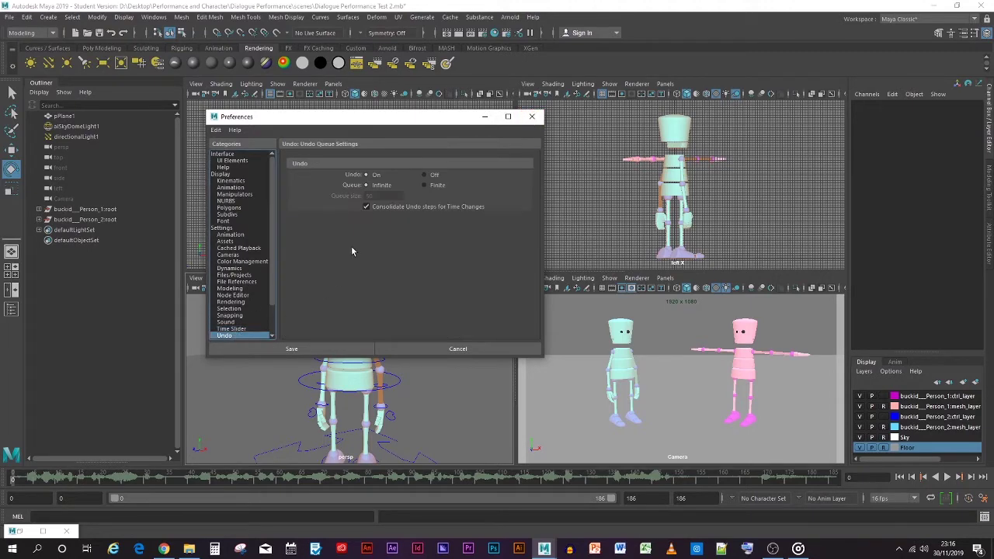
click(331, 347)
Step: Set a key at frame 0 on all of the teal character's controls
scroll(323, 368, down, 4)
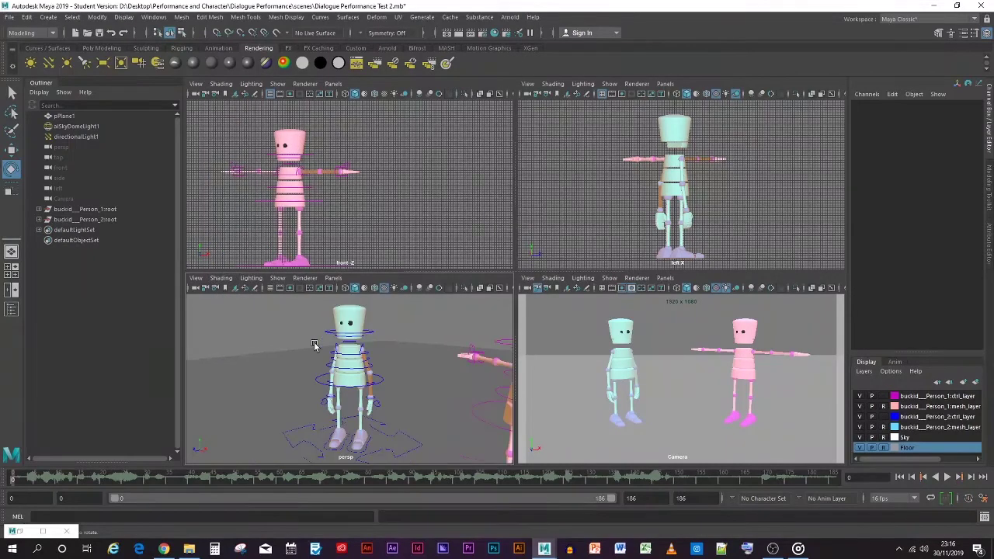
drag(297, 319, 382, 447)
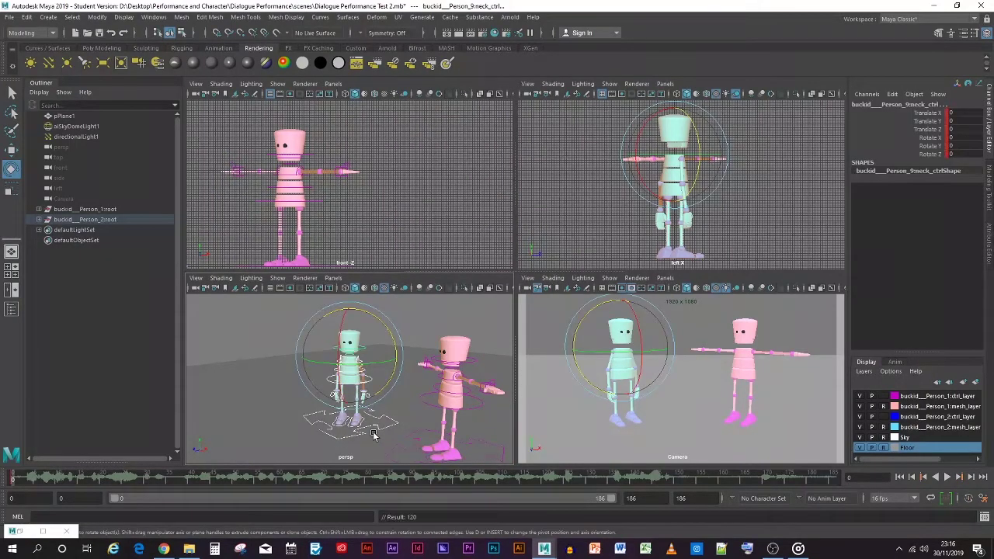
click(271, 415)
Step: Cut the key at frame 0 from the teal character's root control and save the scene
click(311, 423)
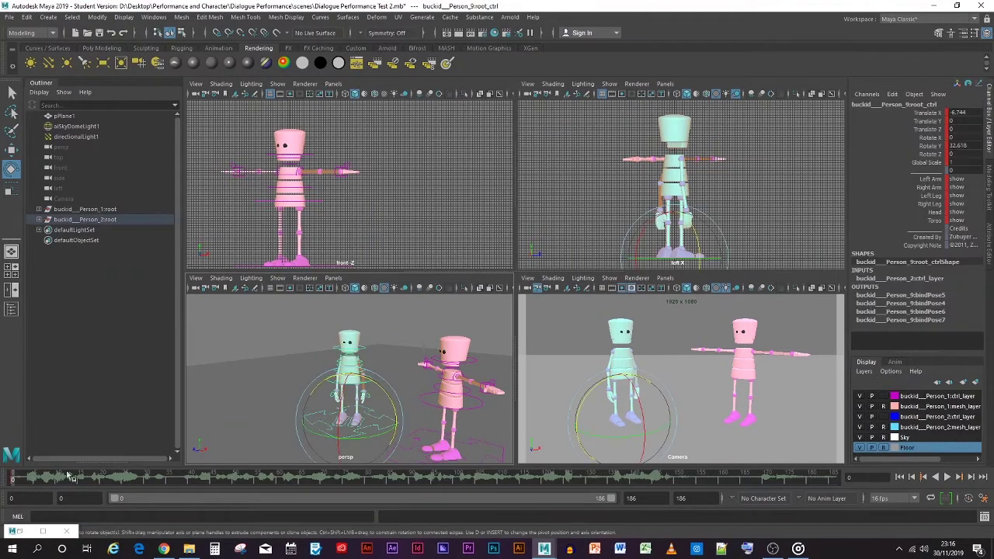
right_click(14, 479)
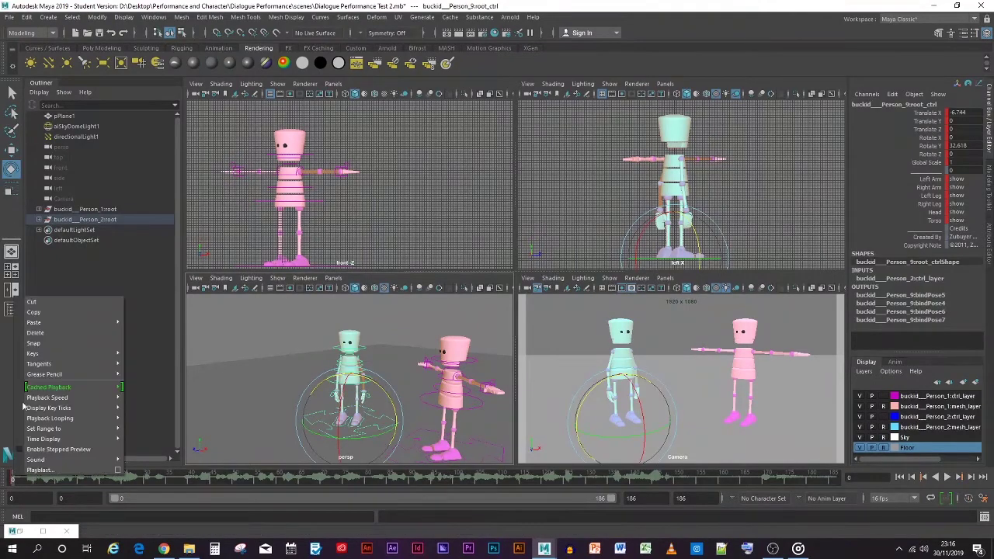
click(46, 302)
click(235, 409)
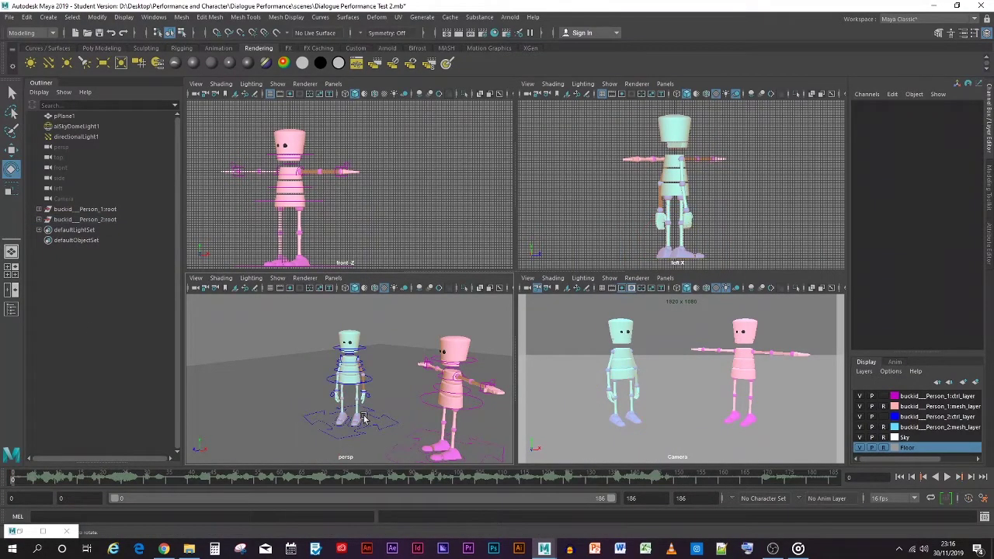
alt+drag(390, 417, 426, 418)
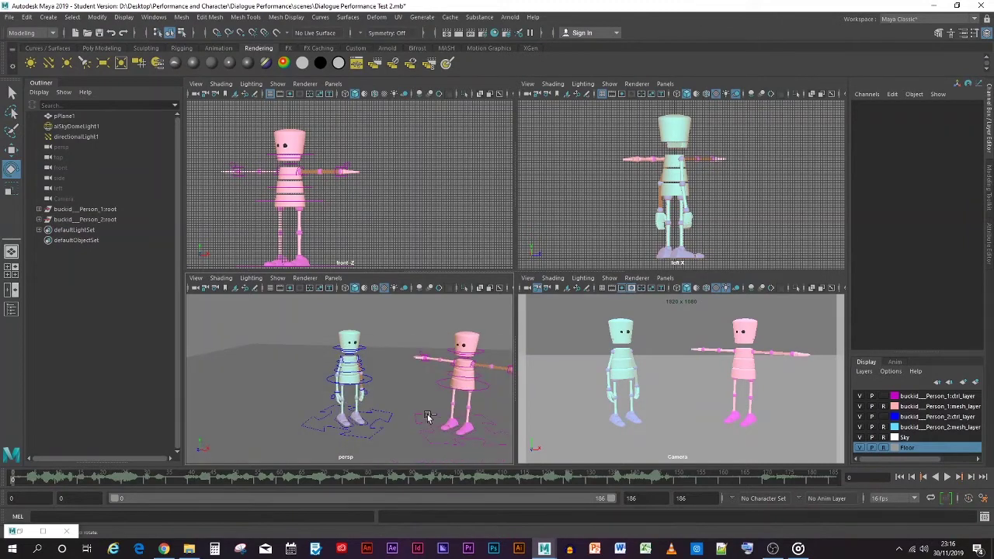
key(ctrl+s)
click(474, 283)
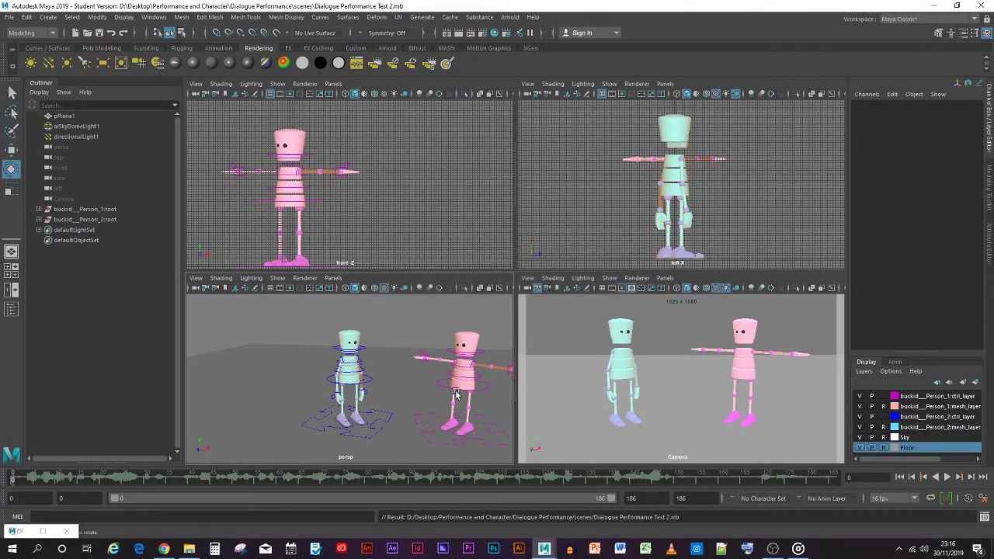
Step: Set IK FK Blend to 0 on the pink character's right and left hand controls
key(e)
click(442, 443)
key(f)
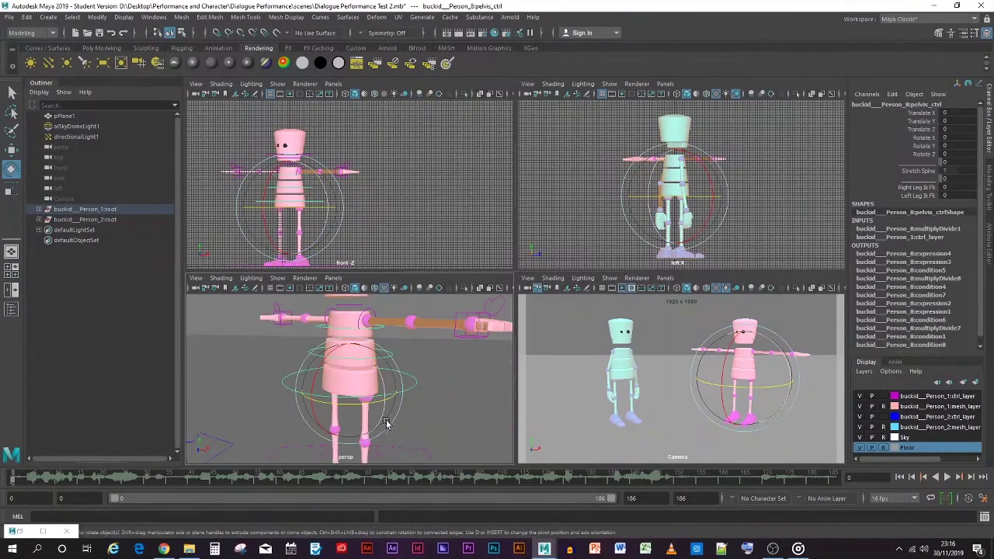
scroll(422, 424, down, 2)
scroll(422, 423, down, 3)
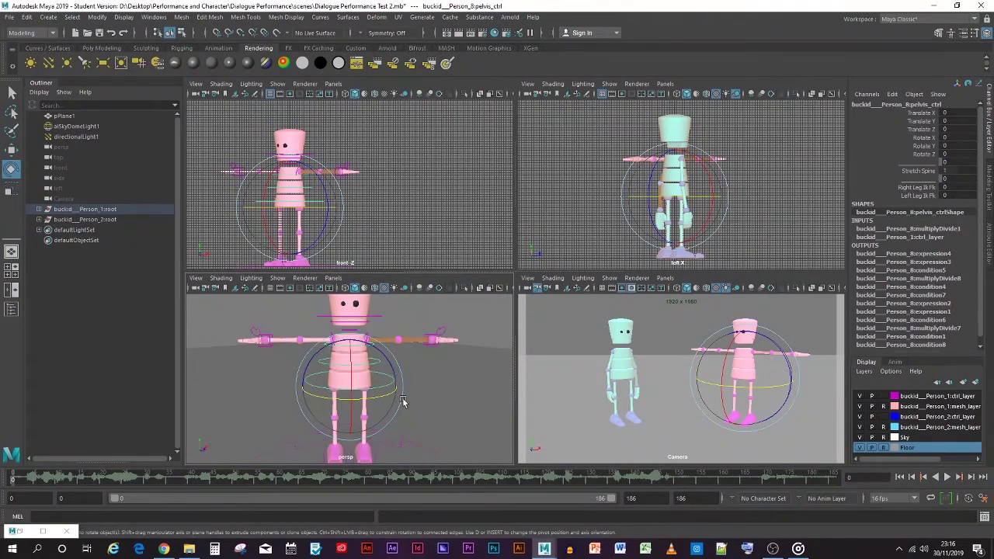
click(257, 337)
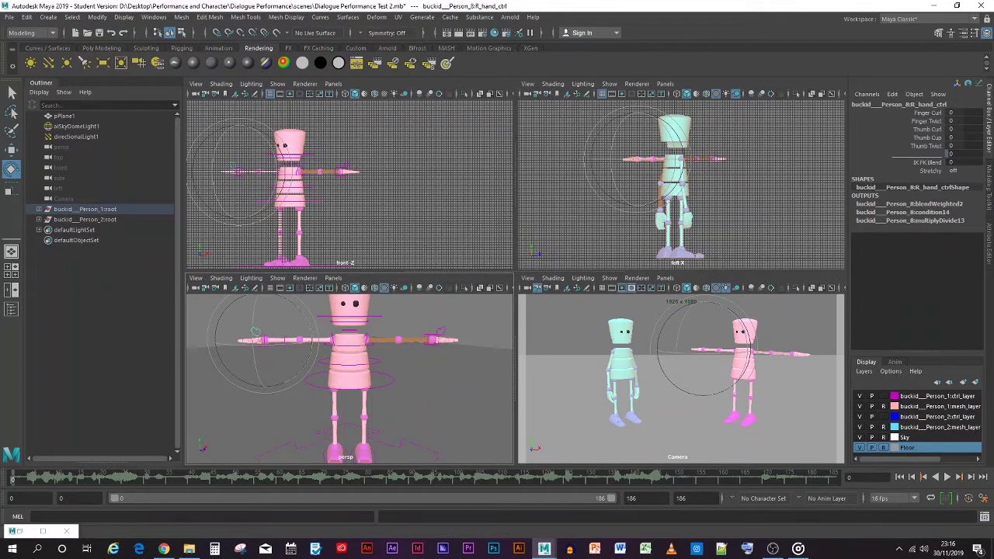
click(440, 333)
click(954, 160)
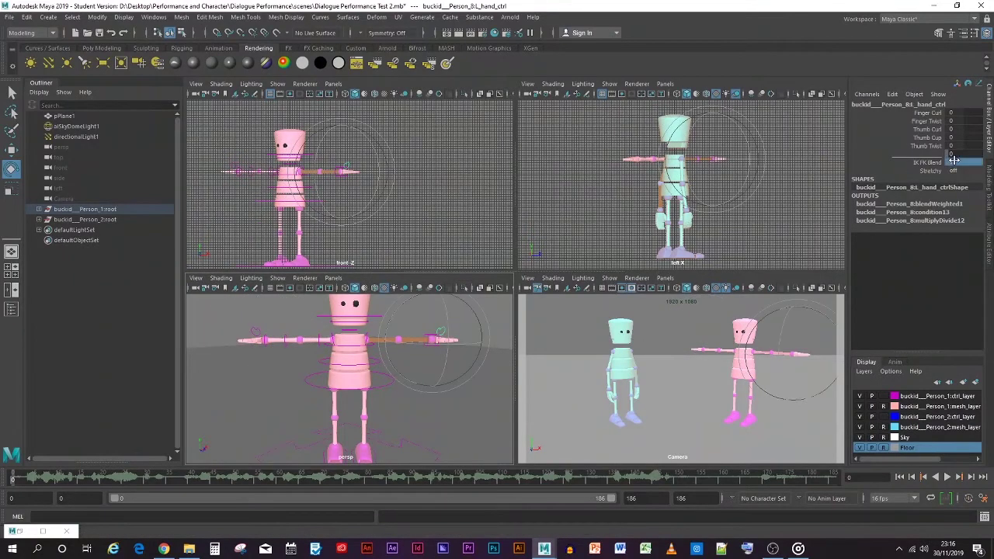
click(271, 375)
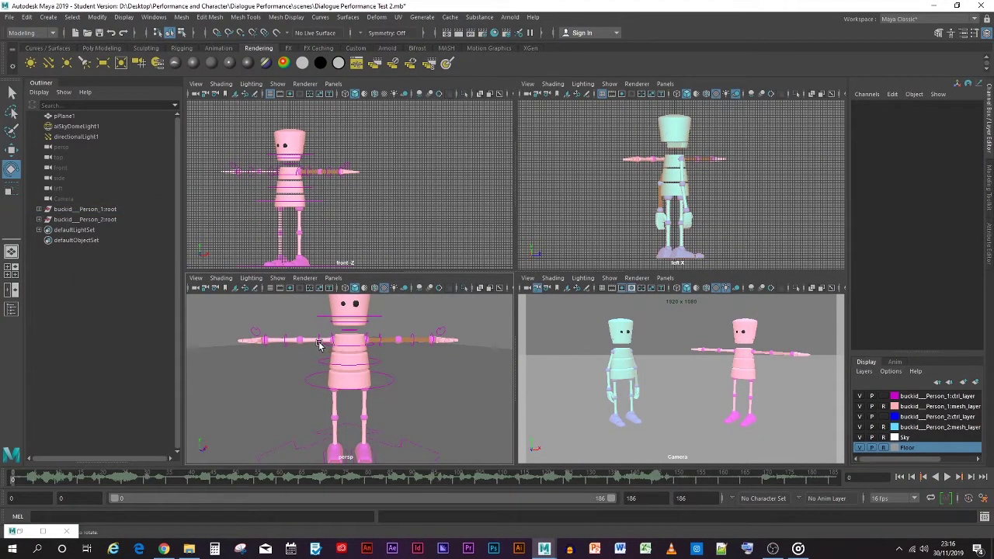
Step: Lower the pink character's right arm by rotating the shoulder control to about Y 11.5 and Z -75.3
click(318, 345)
drag(316, 343, 275, 371)
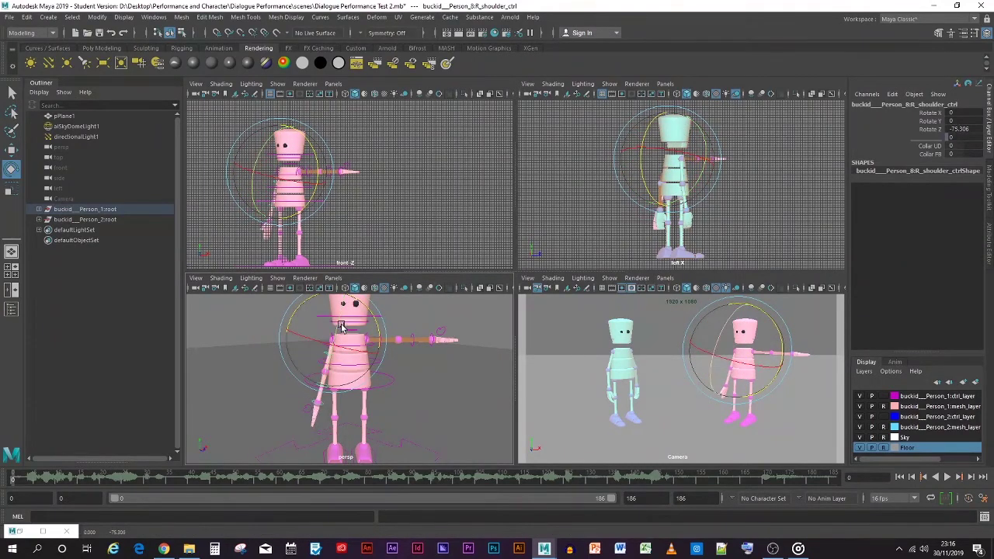
drag(342, 326, 349, 341)
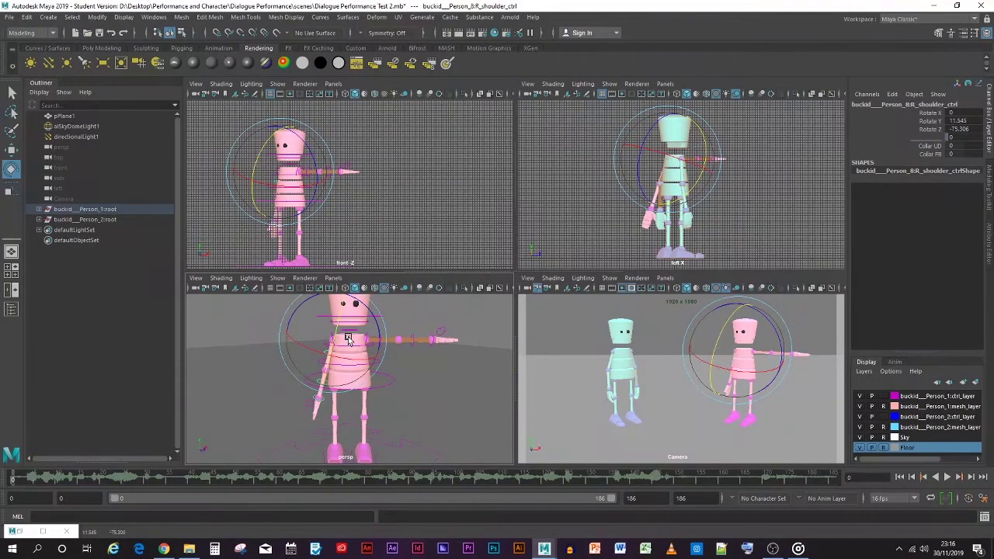
click(250, 400)
Step: Bend the pink character's right elbow to about X 1.7, Y -26.5 and Z -13.9
click(321, 380)
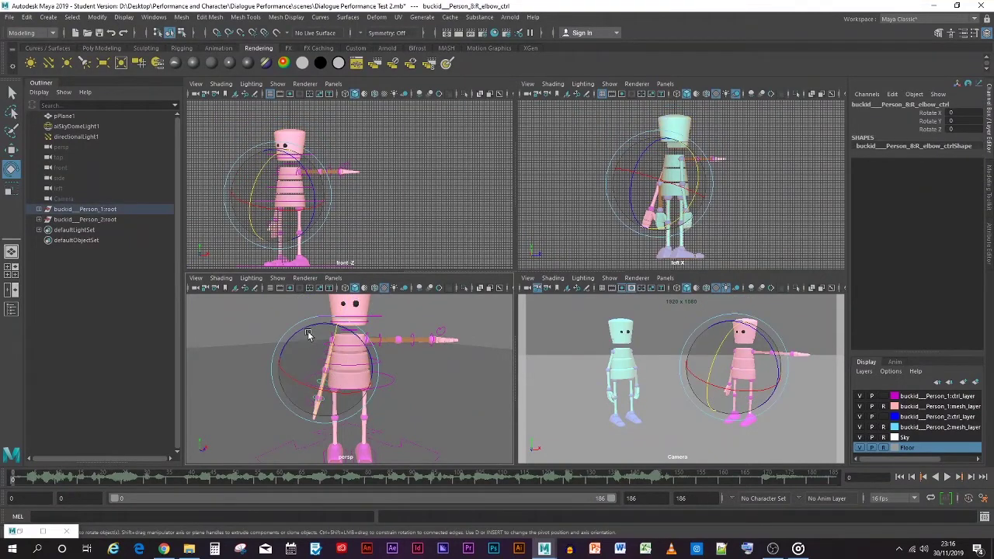
mouse_move(307, 334)
mouse_down()
mouse_move(323, 360)
mouse_move(327, 337)
mouse_up()
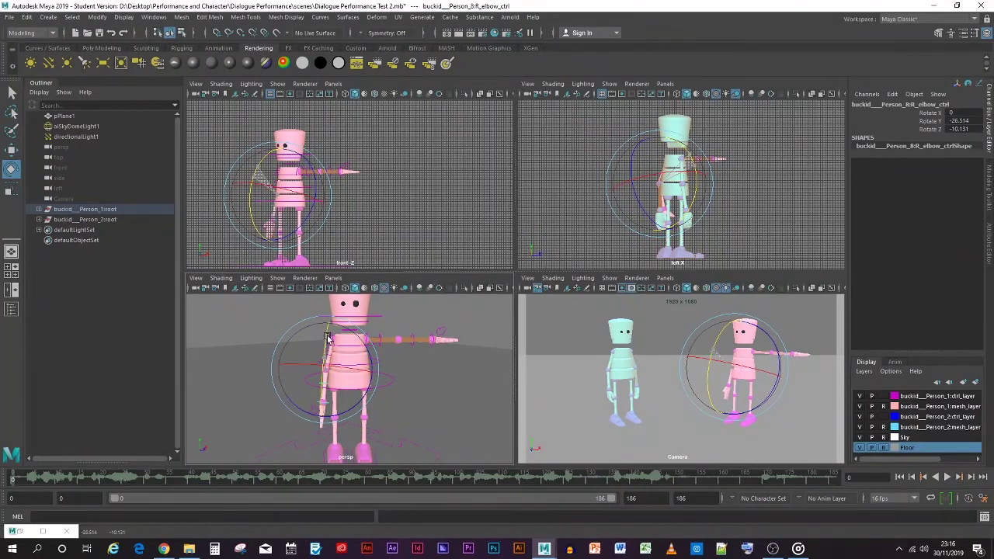
mouse_move(310, 410)
mouse_down()
mouse_move(317, 373)
mouse_move(311, 411)
mouse_up()
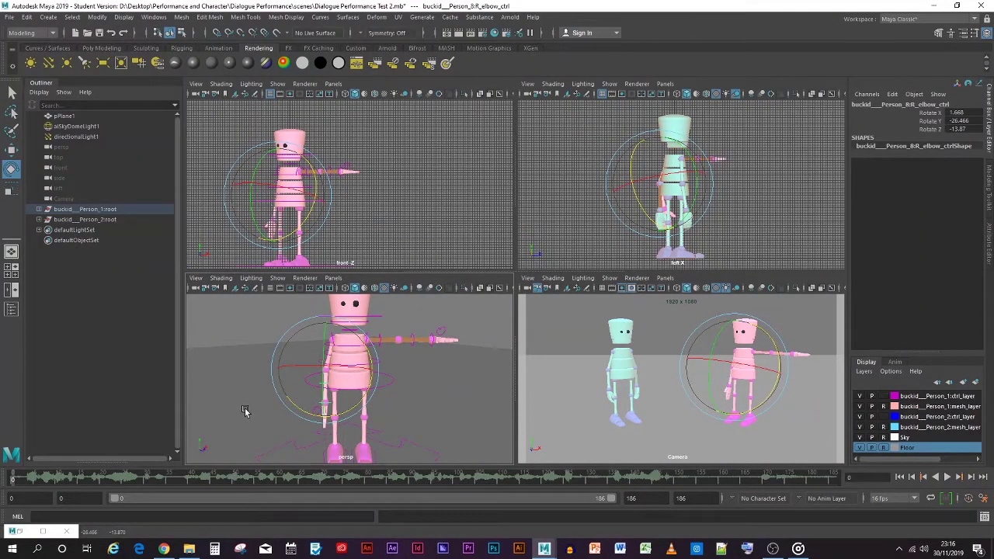
click(243, 412)
Step: Curl the pink character's right hand by raising all five finger and thumb attributes to about 1.2
click(316, 411)
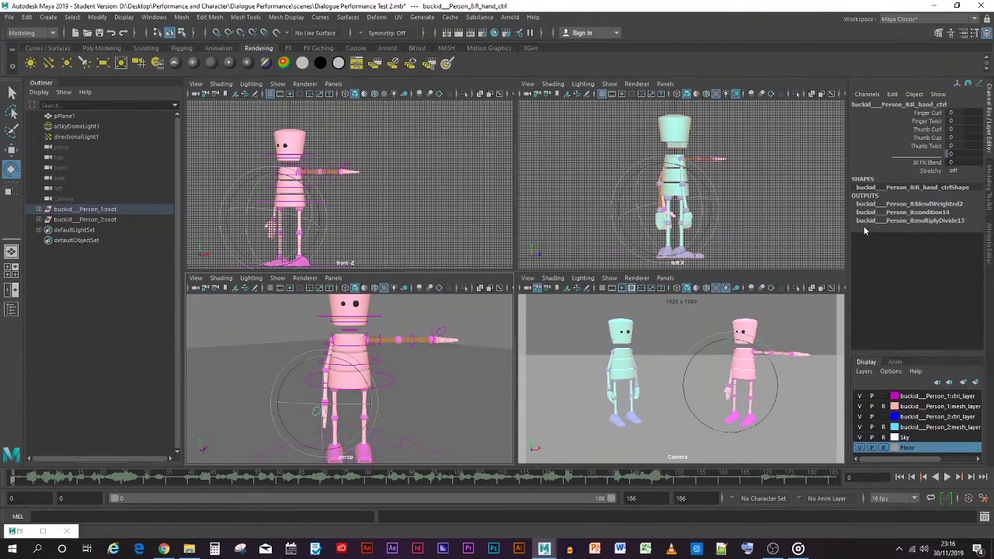
drag(933, 115, 932, 147)
middle_drag(784, 196, 791, 192)
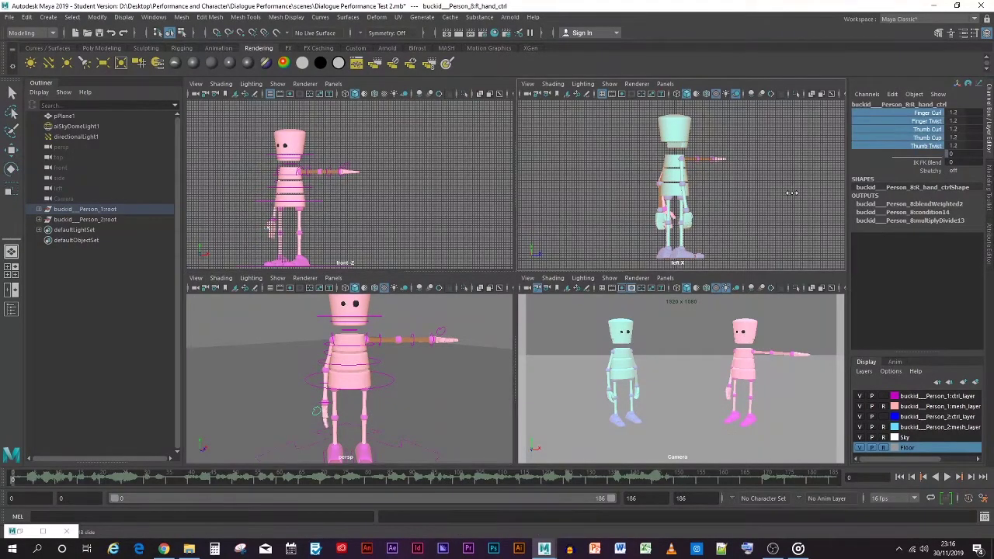
Step: Lower the pink character's left arm by rotating the shoulder to about Y 4.8 and Z -74, and key it at frame 0
click(379, 340)
key(e)
drag(355, 300, 367, 337)
key(s)
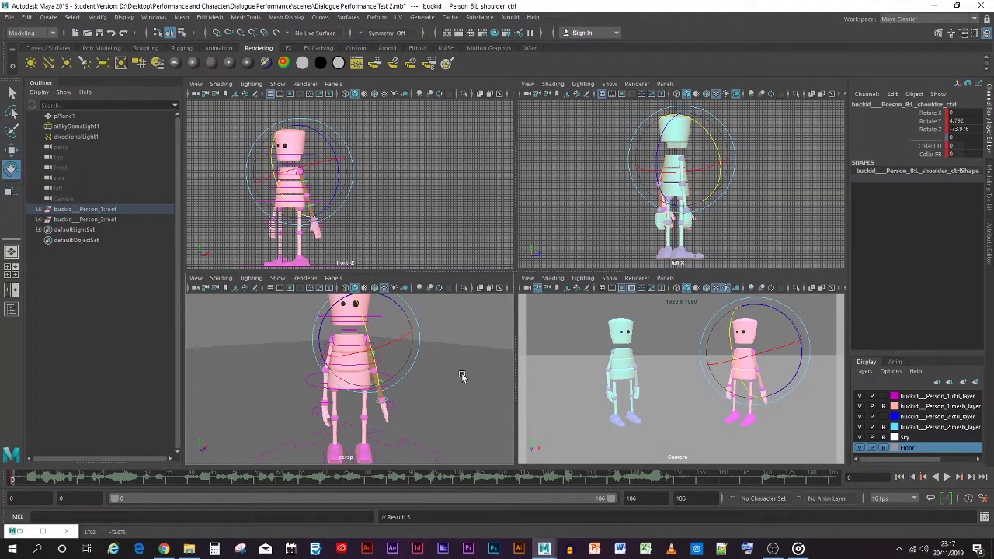
click(381, 381)
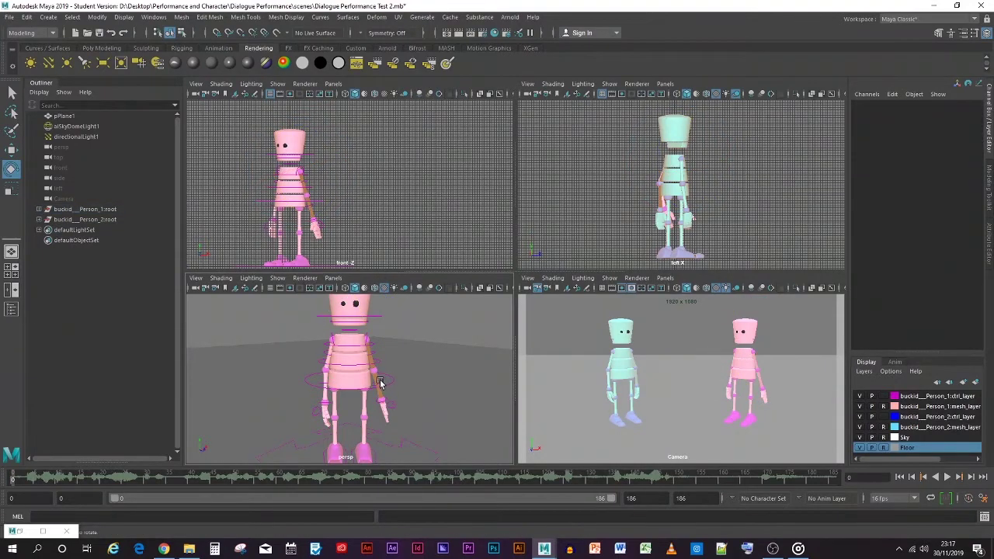
Step: Bend the pink character's left elbow to about Y -8.7 and Z -14.2
click(384, 360)
mouse_move(384, 359)
mouse_down()
mouse_move(361, 334)
mouse_move(380, 355)
mouse_up()
click(454, 426)
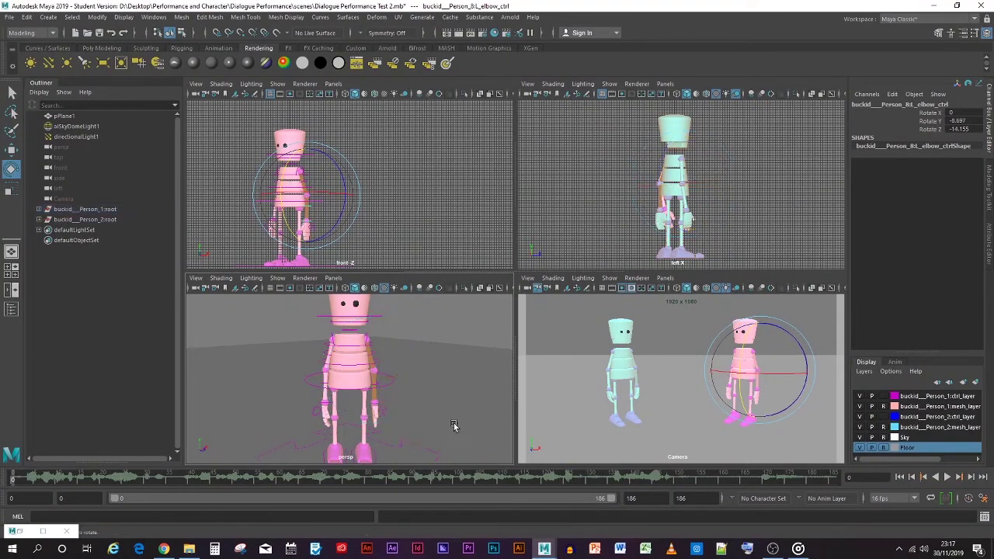
Step: Curl the pink character's left hand by raising all five finger and thumb attributes to about 2.4
click(389, 413)
drag(929, 113, 930, 146)
middle_drag(756, 161, 770, 160)
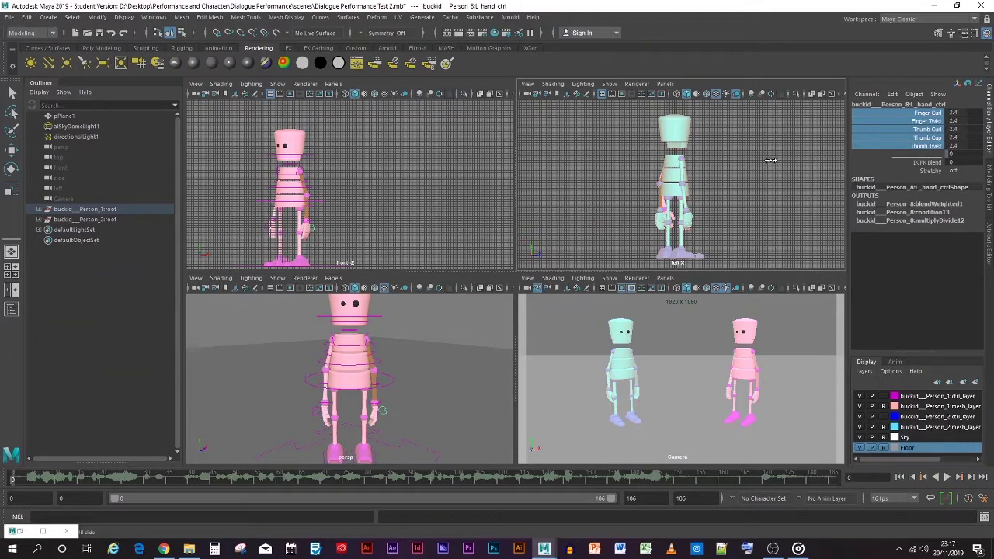
click(458, 383)
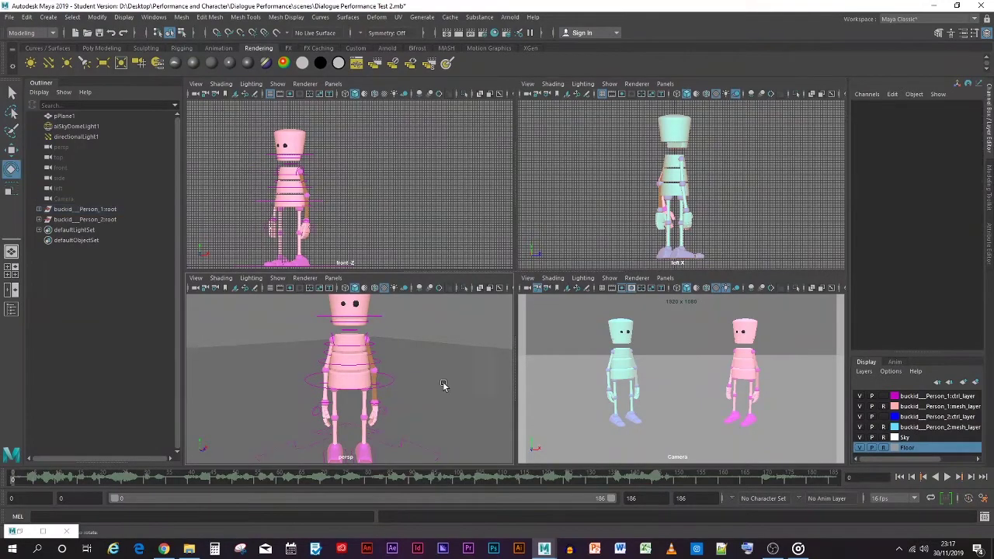
Step: Refine the pink character's left elbow rotation to about X -0.6, Y -8.7 and Z -10.8
key(e)
click(375, 385)
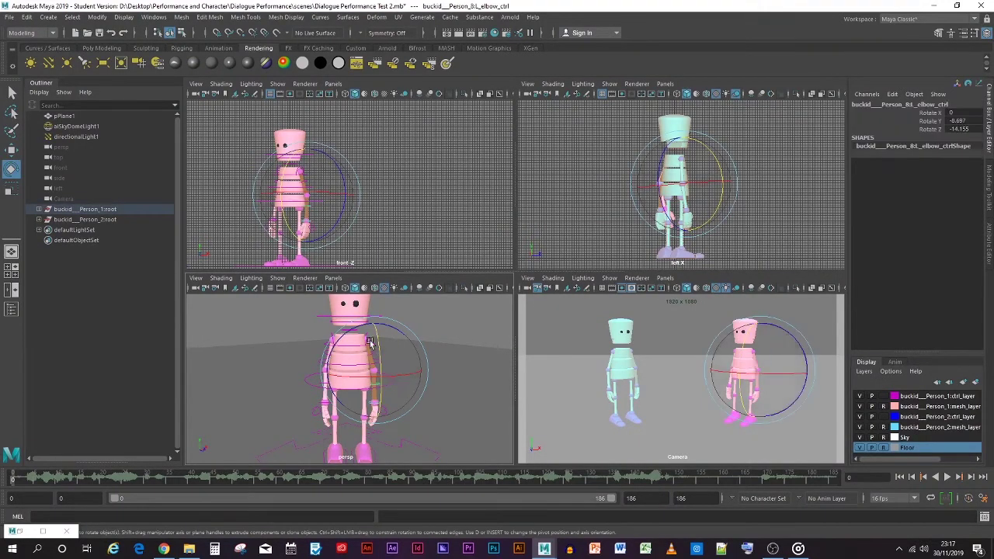
drag(365, 364, 344, 333)
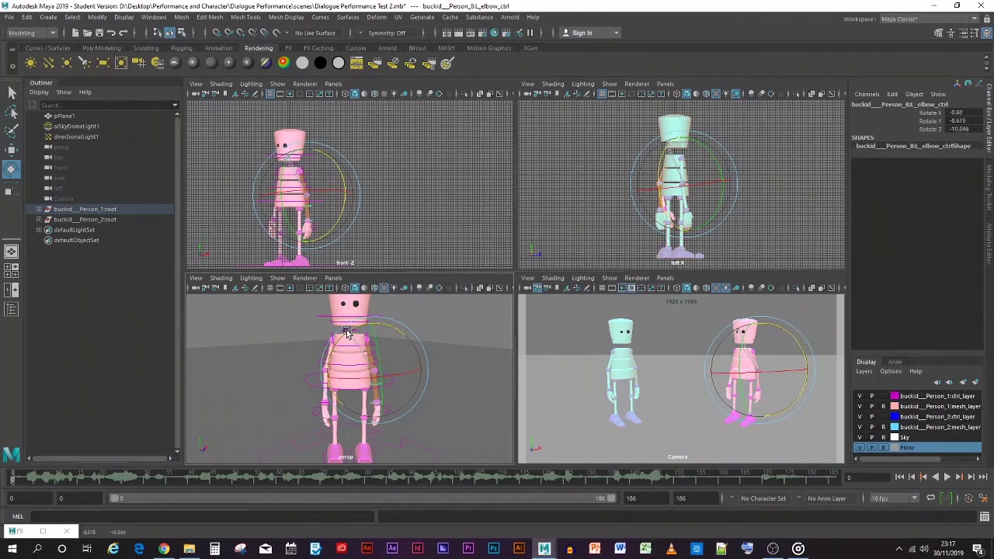
click(459, 408)
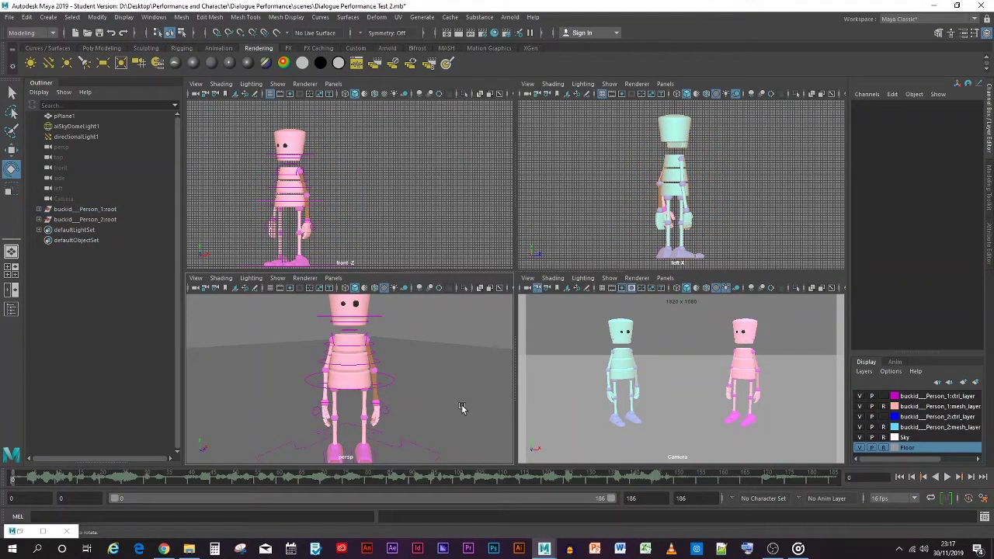
Step: Save the scene, accepting the student version notice
scroll(429, 364, down, 3)
key(q)
key(ctrl+s)
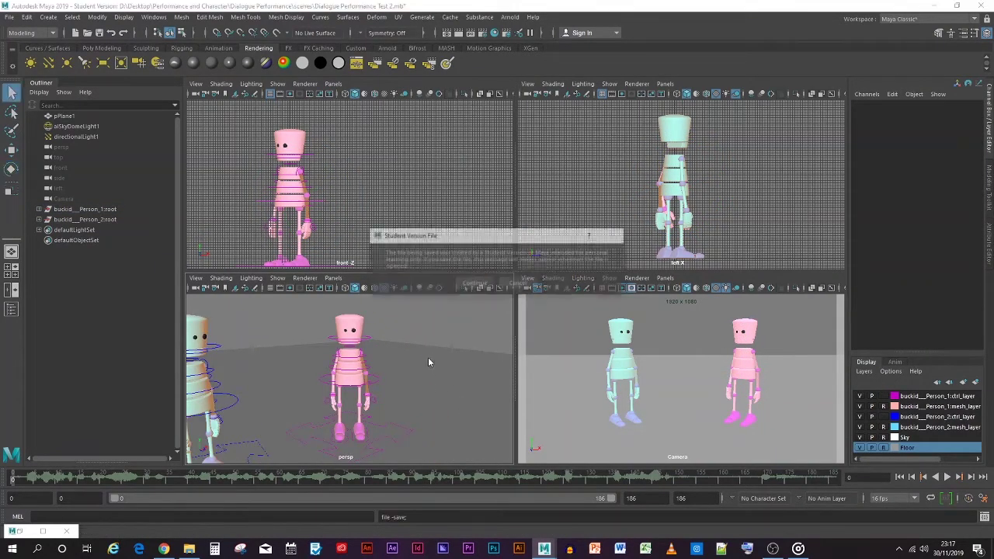
click(472, 284)
Step: Set a key at frame 0 on all of the pink character's body controls except the root, and check the root control
drag(294, 301, 430, 444)
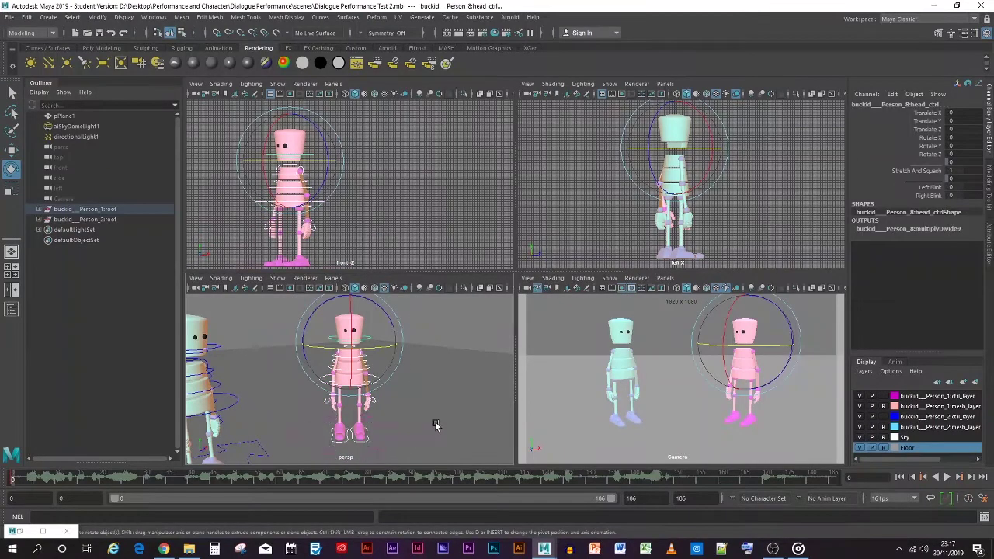
click(456, 371)
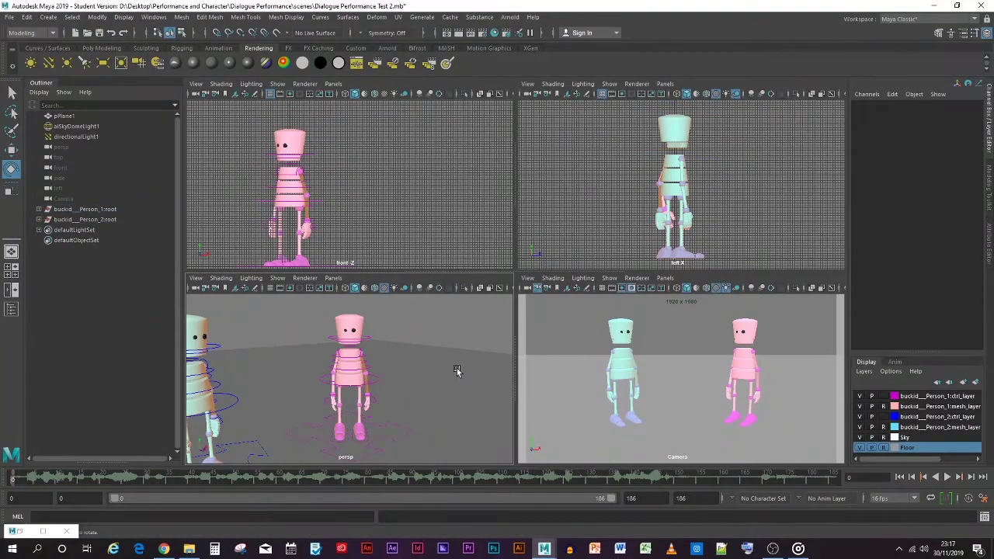
drag(395, 434, 396, 448)
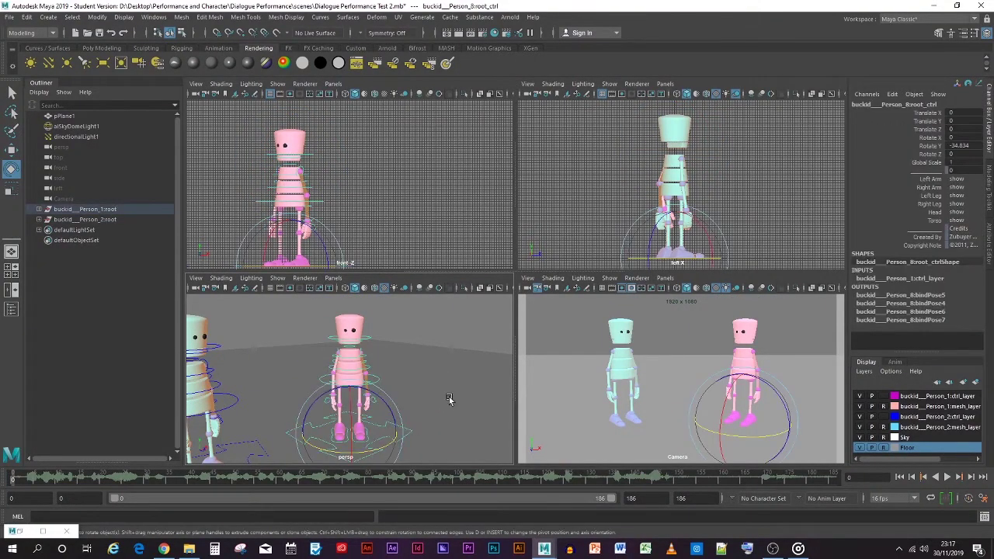
click(449, 399)
scroll(448, 388, down, 3)
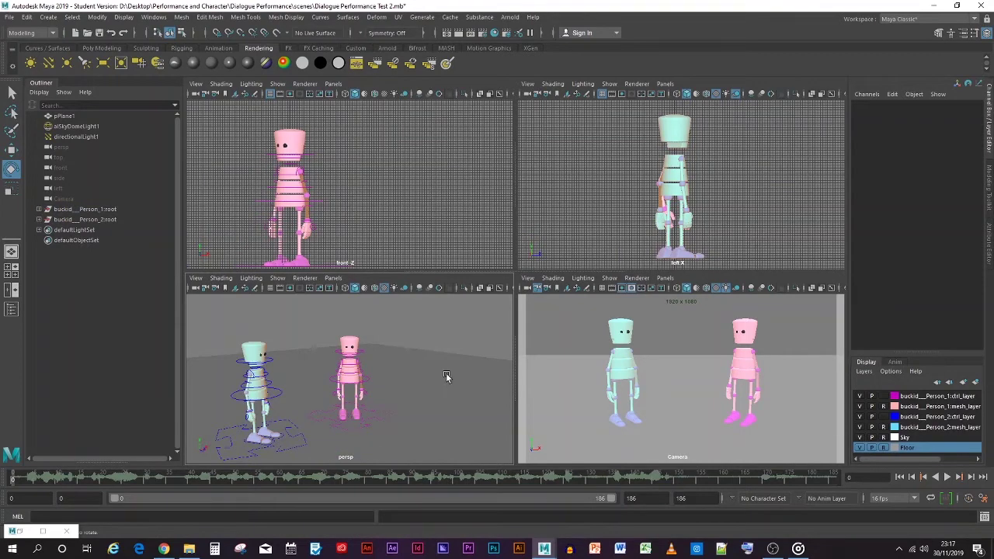
scroll(446, 376, up, 3)
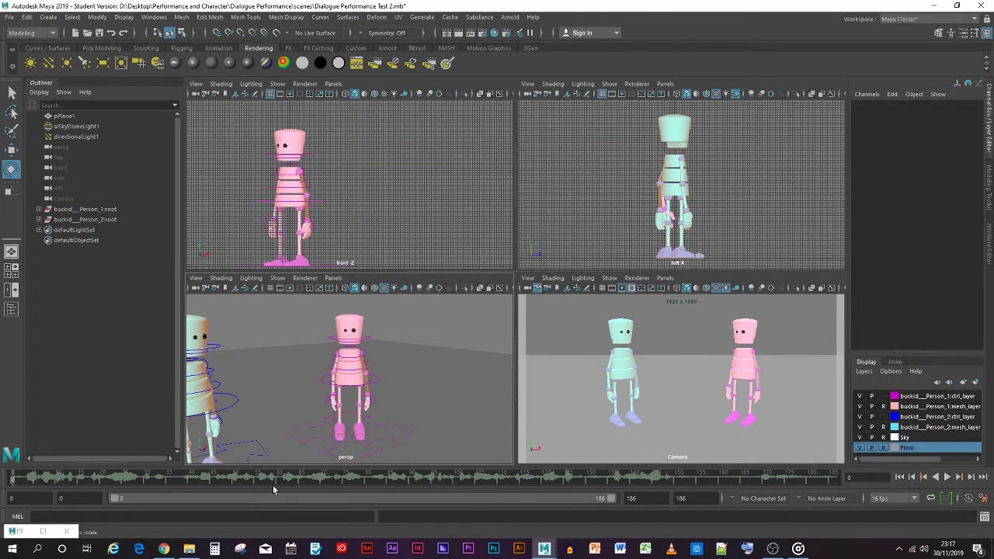
Step: Shorten the playback range to frames 0 to 12 and go to frame 4
drag(612, 498, 152, 499)
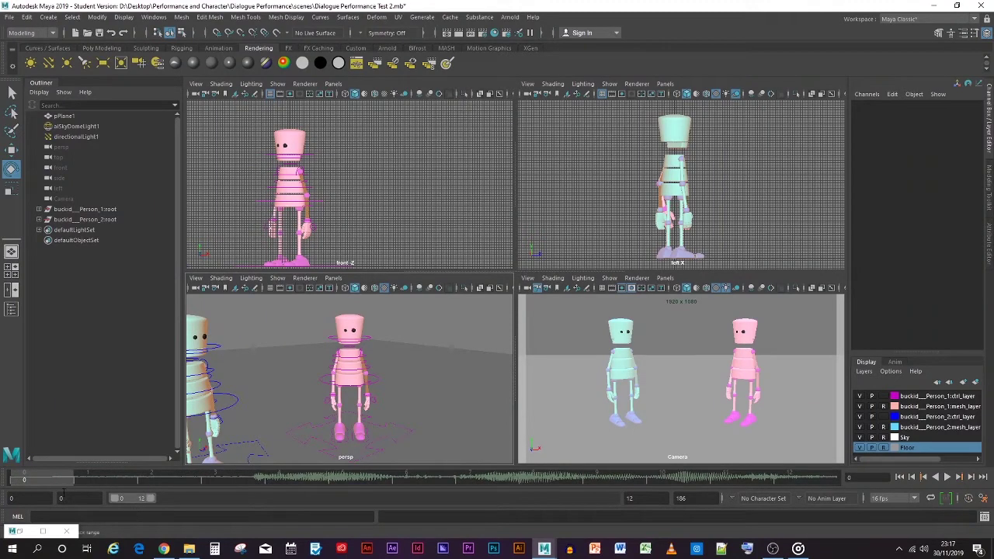
drag(50, 477, 274, 485)
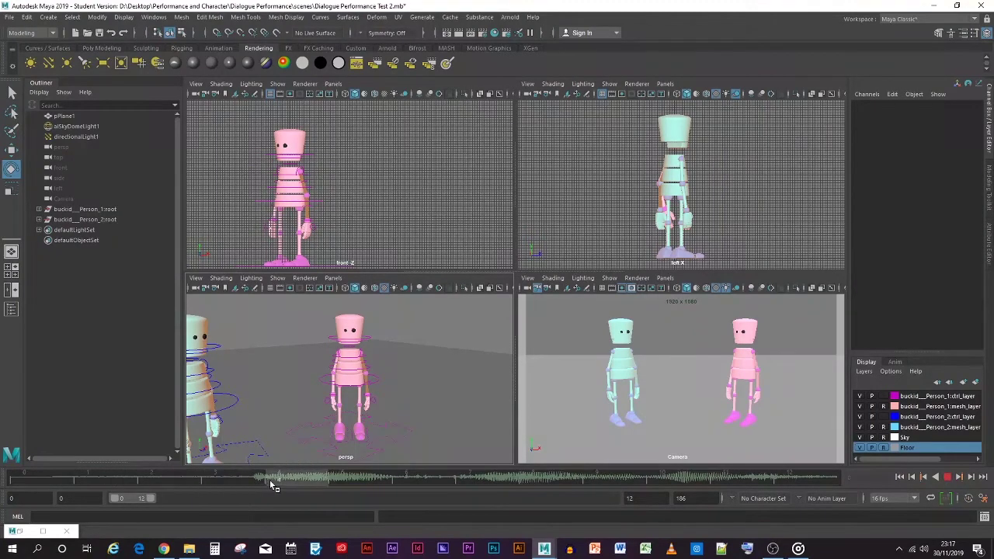
Step: Raise the pink character's right shoulder to about X 6.2, Y 9.7 and Z -42.4, and key it at frame 4
scroll(311, 396, up, 5)
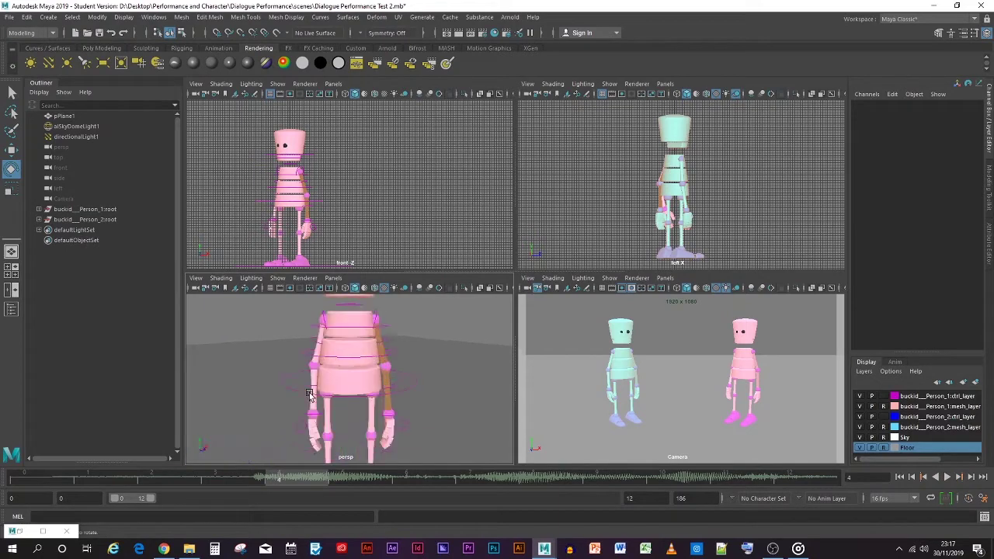
click(318, 342)
drag(281, 299, 305, 300)
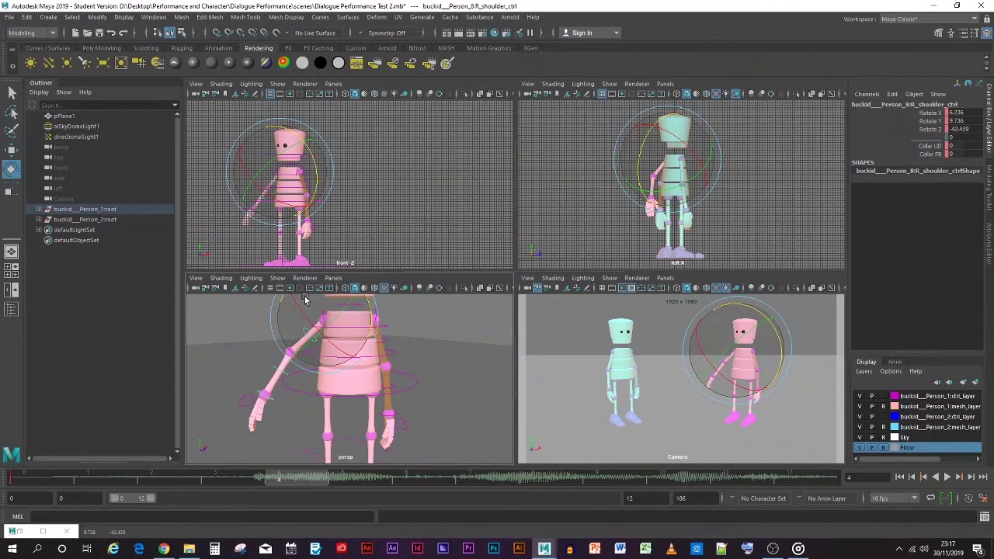
key(s)
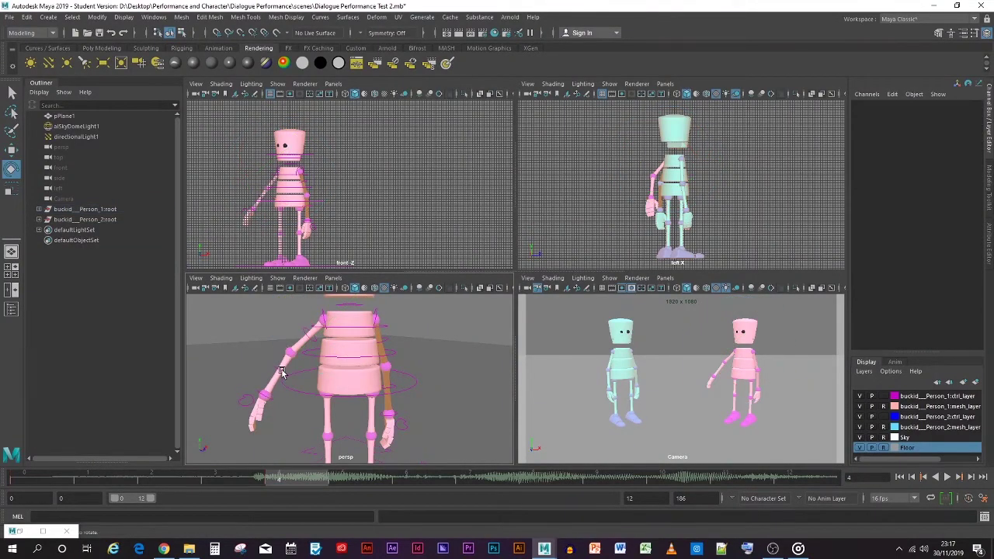
Step: Bend the right elbow at frame 4 to about X -74.6, Y -167.5 and Z 9.1, bringing the forearm up across the chest
click(289, 353)
drag(326, 372, 299, 313)
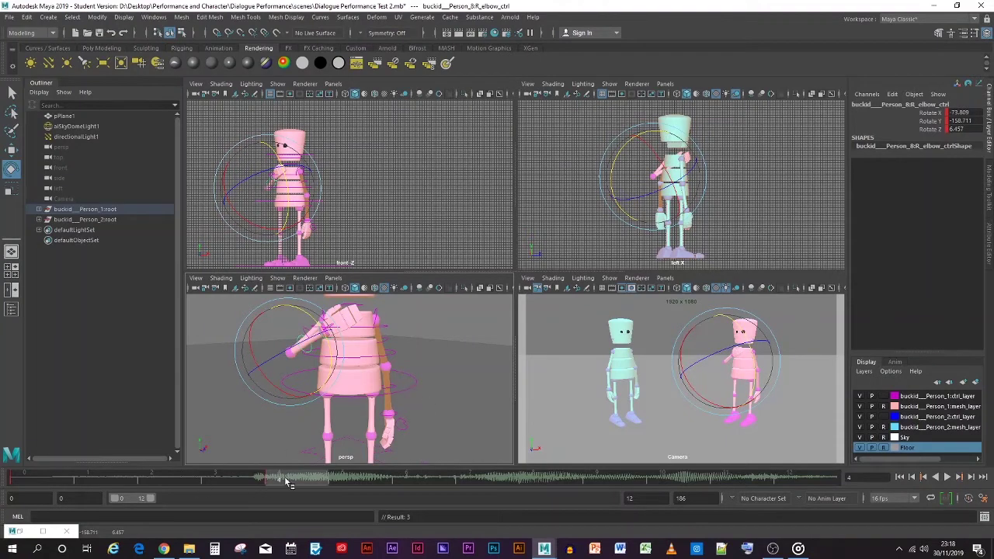
mouse_move(285, 481)
mouse_down()
mouse_move(140, 477)
mouse_move(289, 477)
mouse_up()
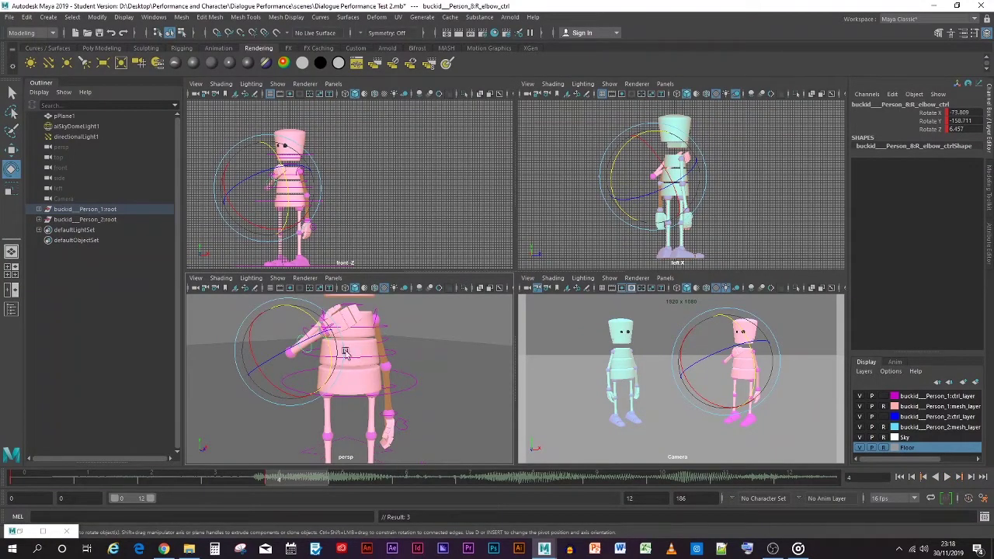
drag(279, 356, 290, 354)
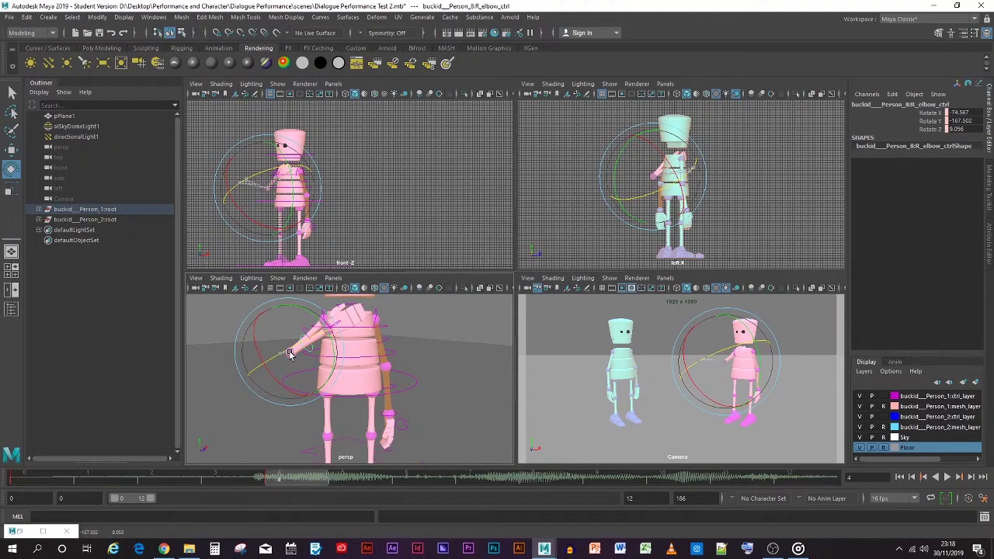
Step: Raise the pink character's left shoulder at frame 4 to about X 2.1, Y 4.3 and Z -47.4, and key it
click(399, 358)
click(382, 344)
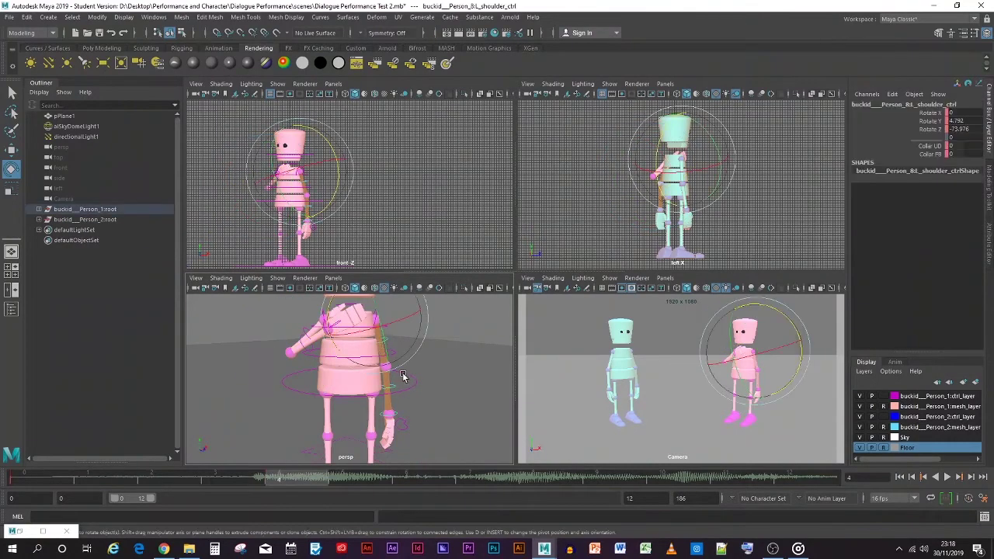
drag(373, 336, 317, 329)
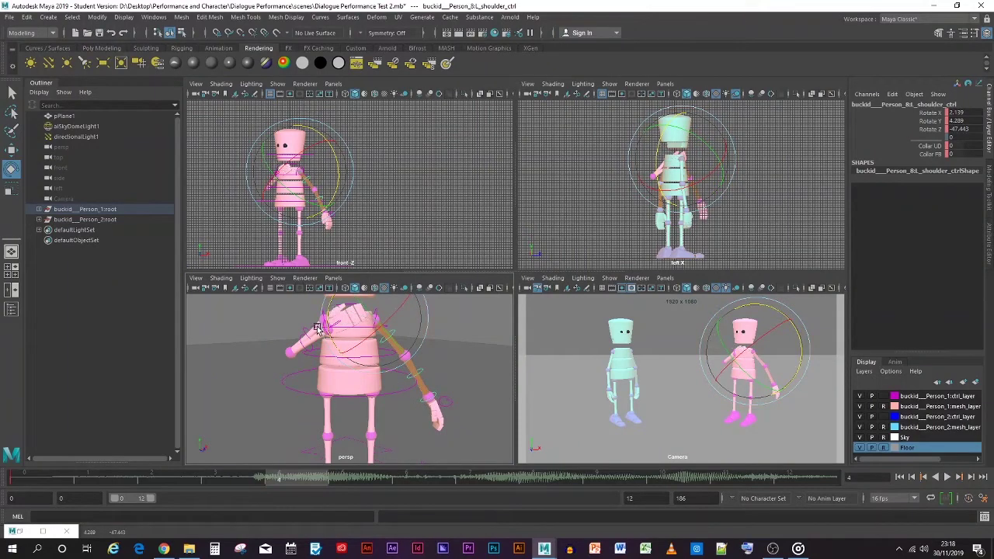
Step: Bend the left elbow at frame 4 to about X 92.1, Y -15.5 and Z -168.6, and key it
click(475, 393)
click(415, 378)
mouse_move(415, 378)
mouse_down()
mouse_move(447, 352)
mouse_move(386, 376)
mouse_move(377, 347)
mouse_move(396, 389)
mouse_move(398, 321)
mouse_move(388, 321)
mouse_move(431, 373)
mouse_move(435, 363)
mouse_move(414, 367)
mouse_up()
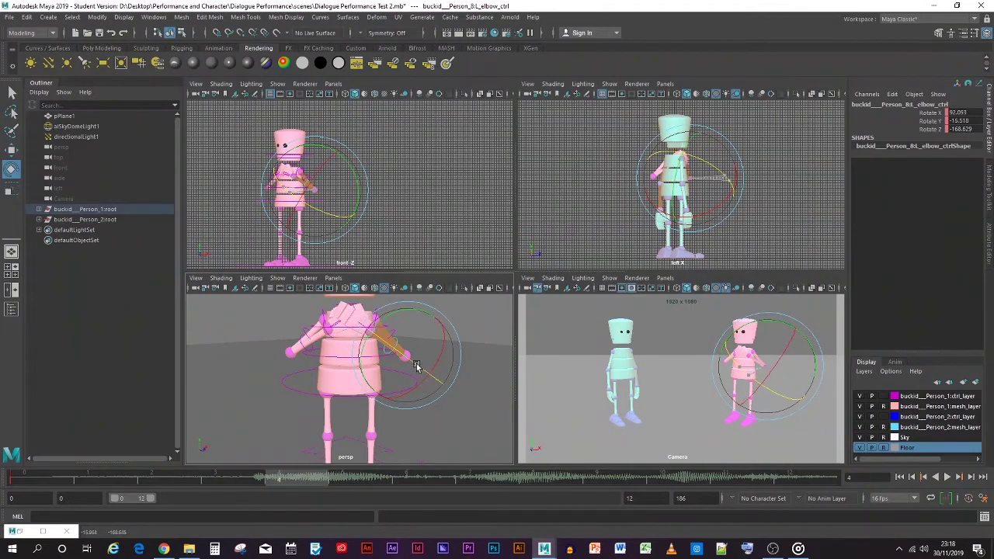
click(500, 364)
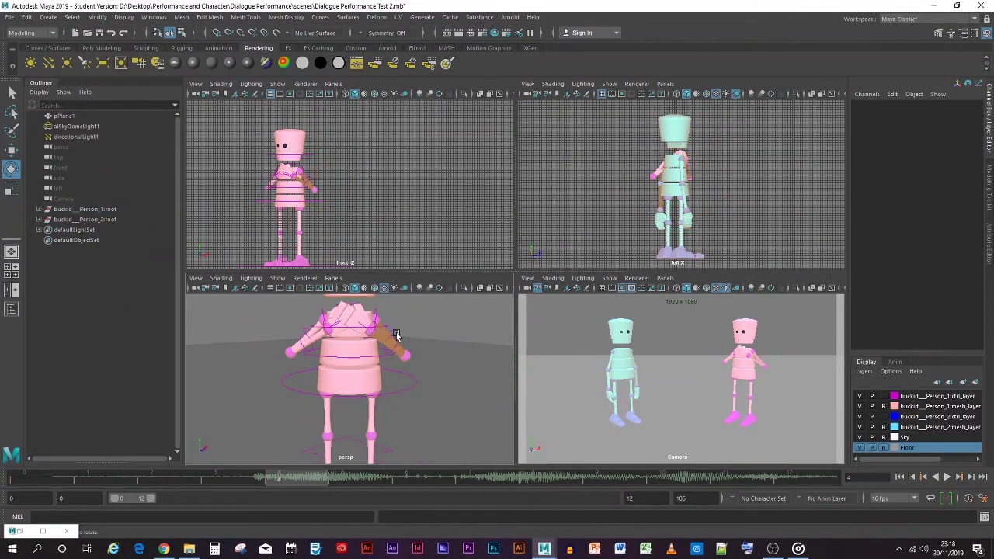
Step: Pose the left elbow at frame 2 to about Y -39.8 and Z -50.9 as an in-between, and key it
click(393, 334)
drag(287, 476, 209, 478)
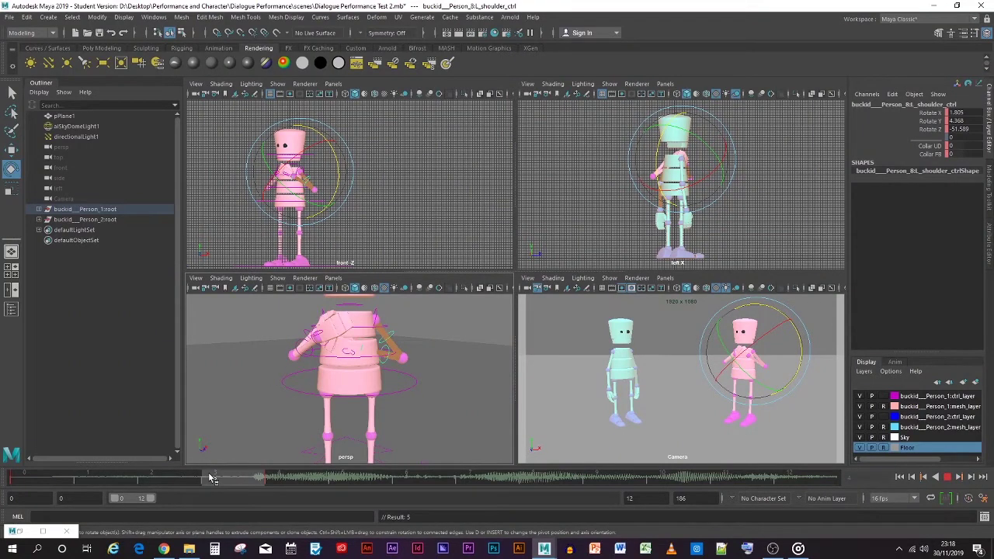
drag(231, 481, 197, 483)
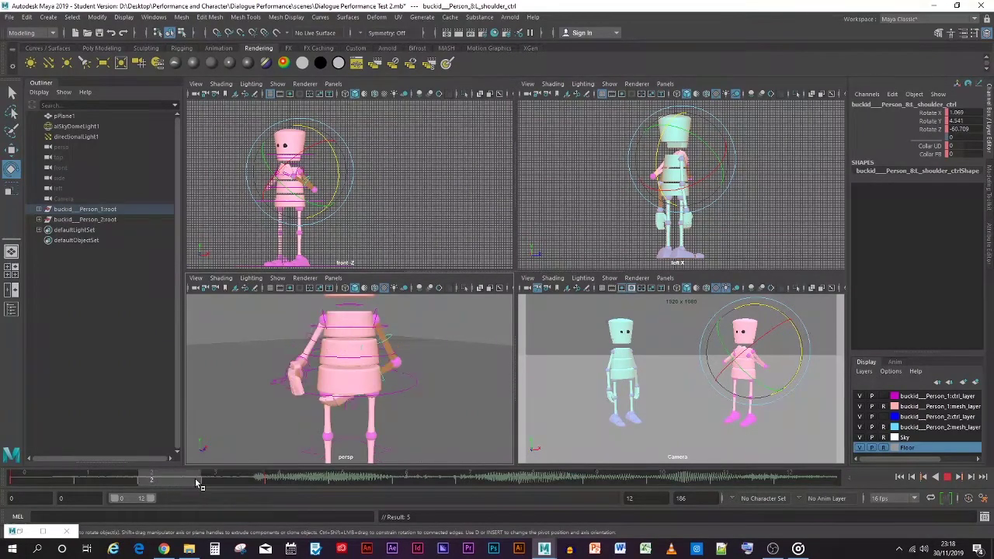
click(419, 406)
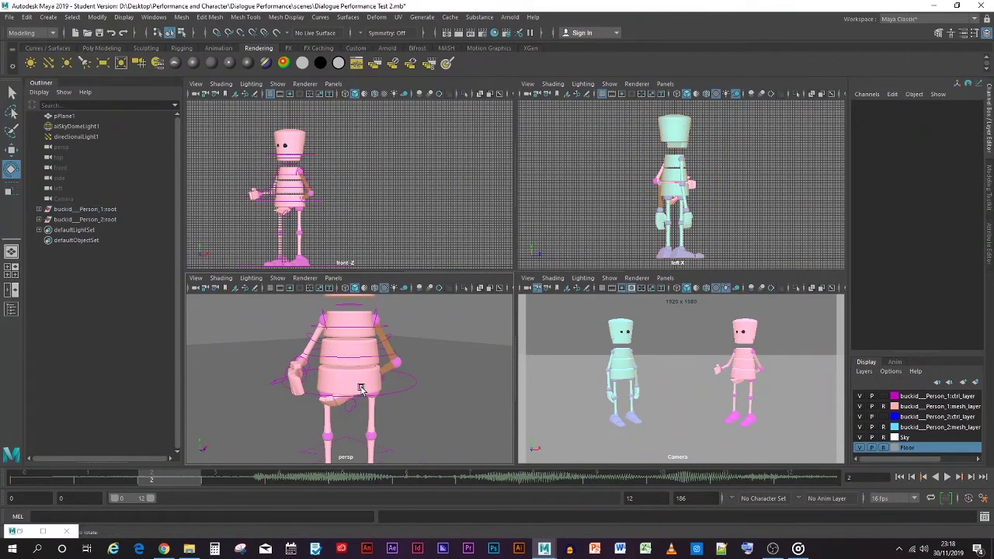
click(382, 384)
drag(399, 406, 455, 405)
Step: Check the arm movement between frames 1 and 4, and key the left elbow at frame 1 to about X 5.9, Y -24.8 and Z -16.7
click(224, 483)
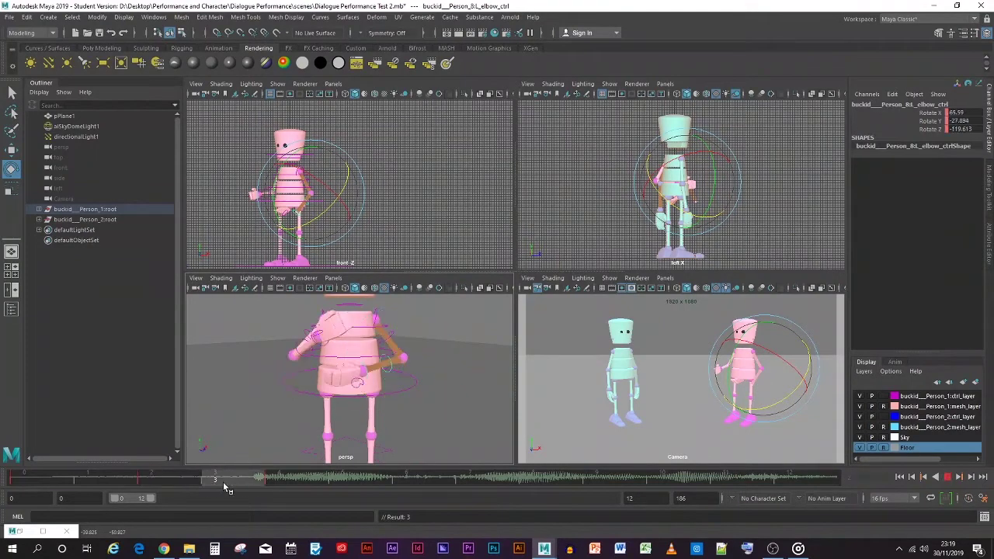
click(270, 485)
click(249, 487)
click(194, 484)
click(223, 484)
drag(220, 483, 128, 487)
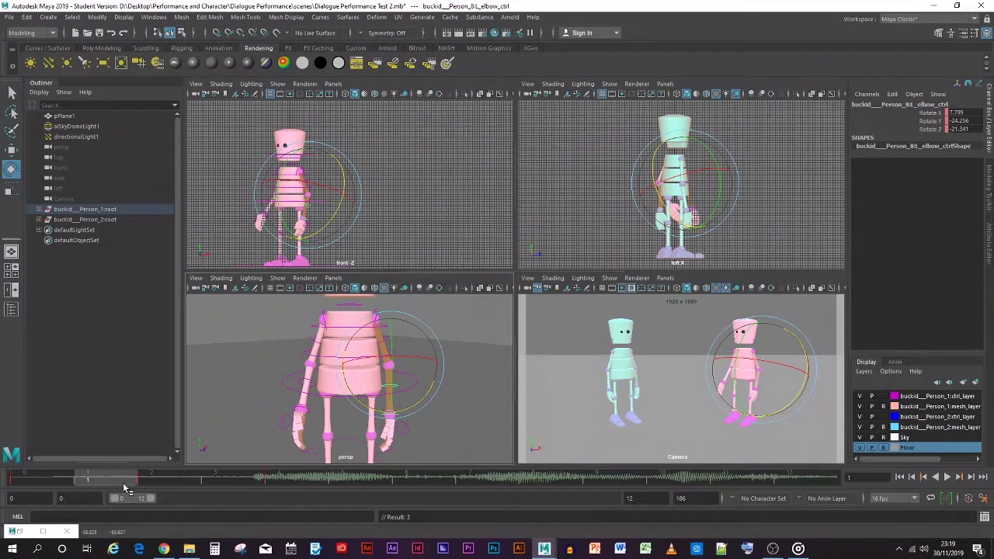
drag(351, 390, 354, 393)
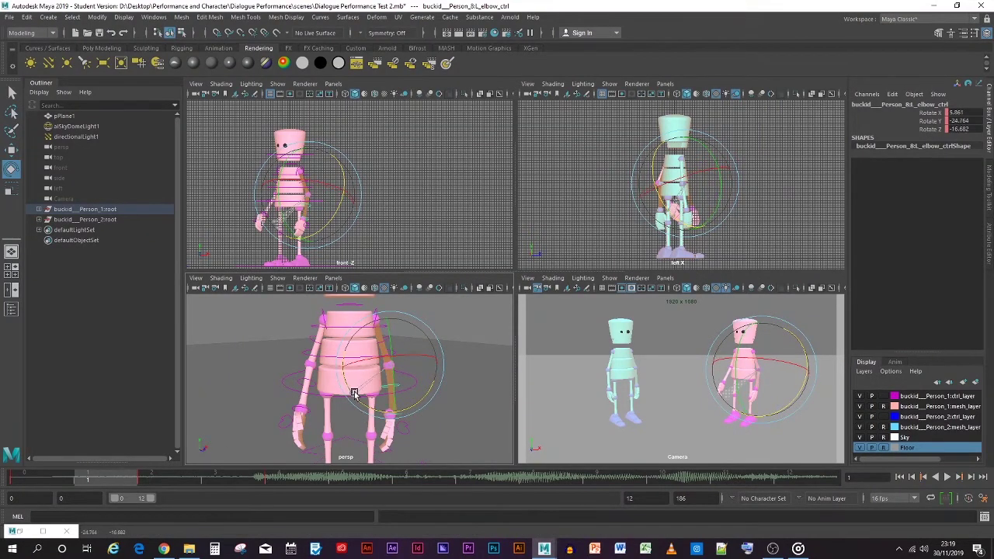
Step: Play back the arm gesture over frames 0 to 12 to check its timing in the camera view
key(alt+v)
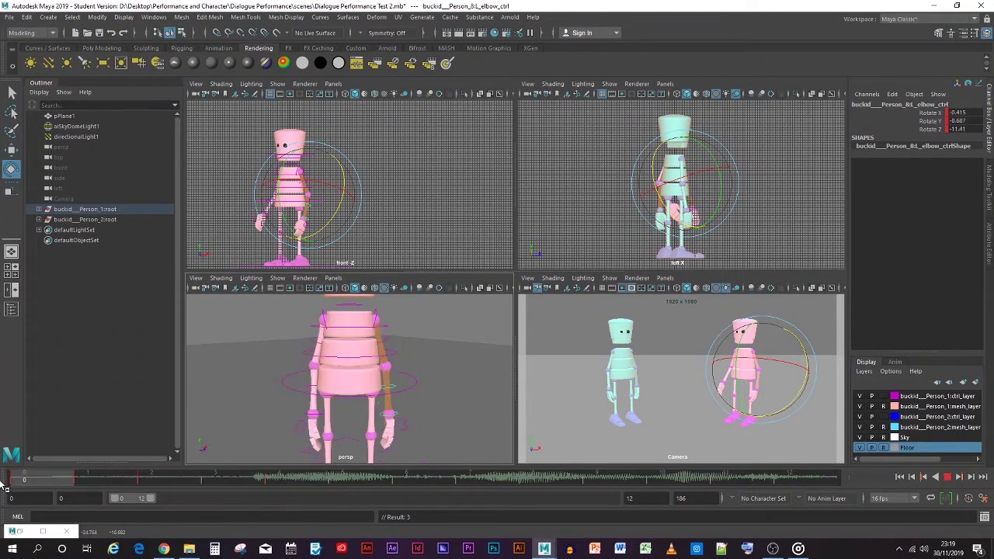
key(alt+v)
click(949, 479)
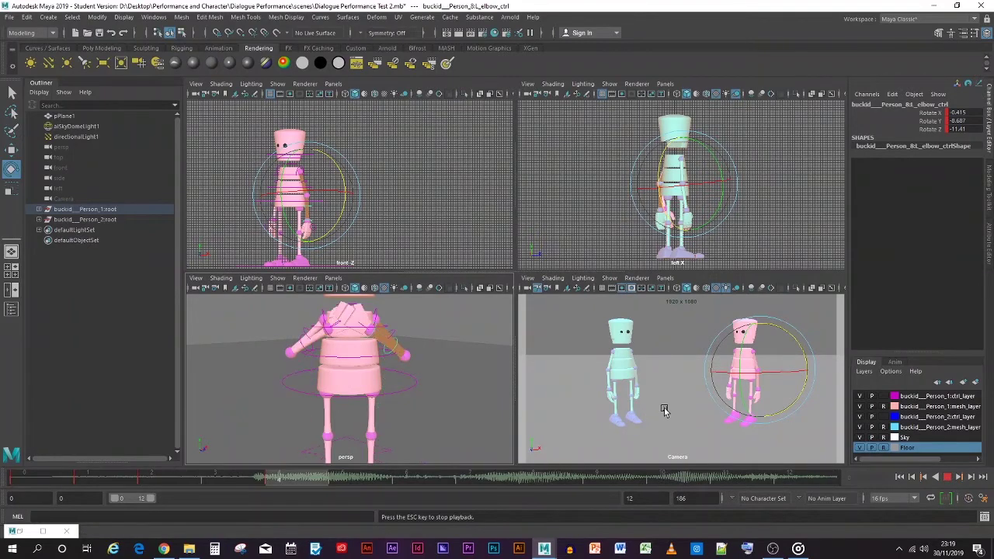
click(639, 437)
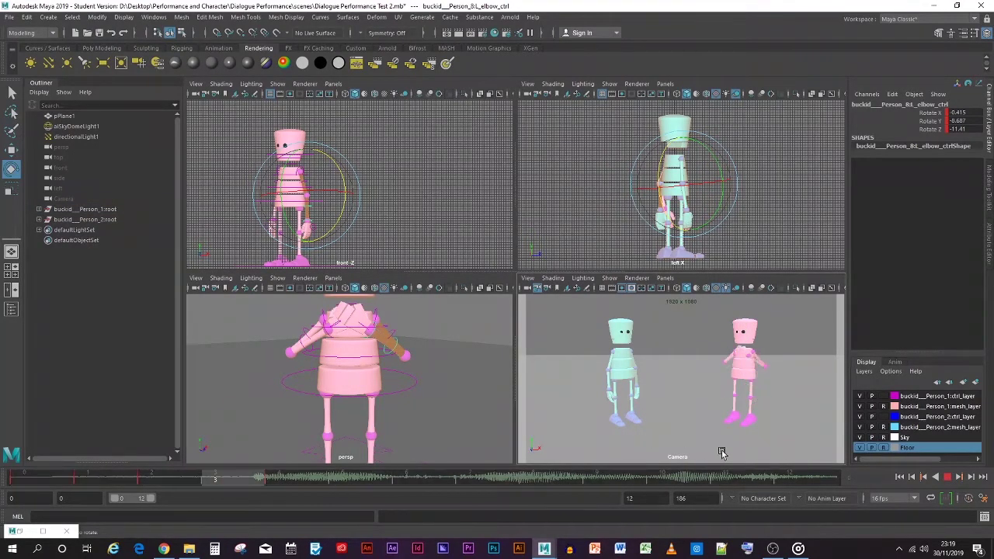
key(Escape)
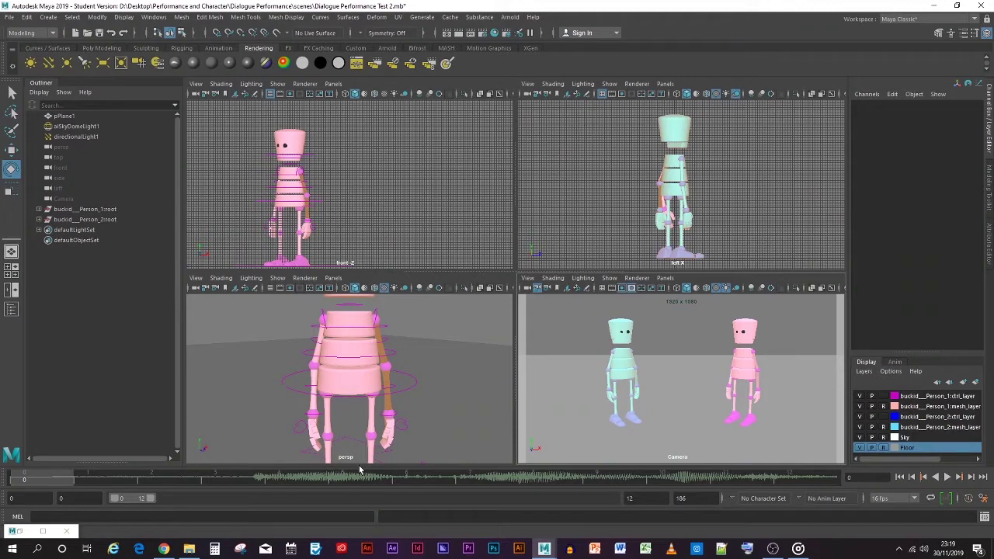
Step: Extend the playback range to frames 0 to 38, select the pink character's pelvis control and go to frame 2
drag(154, 498, 219, 500)
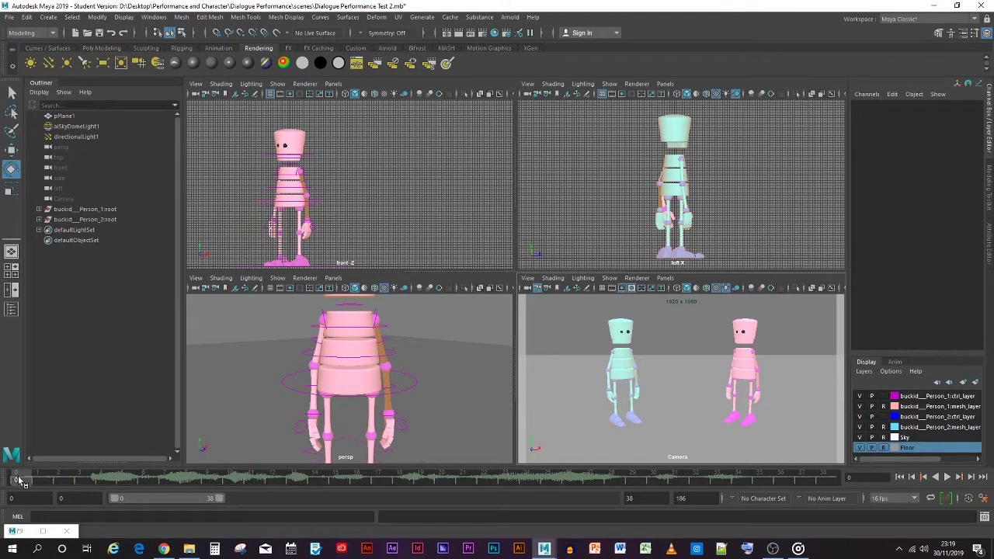
click(409, 388)
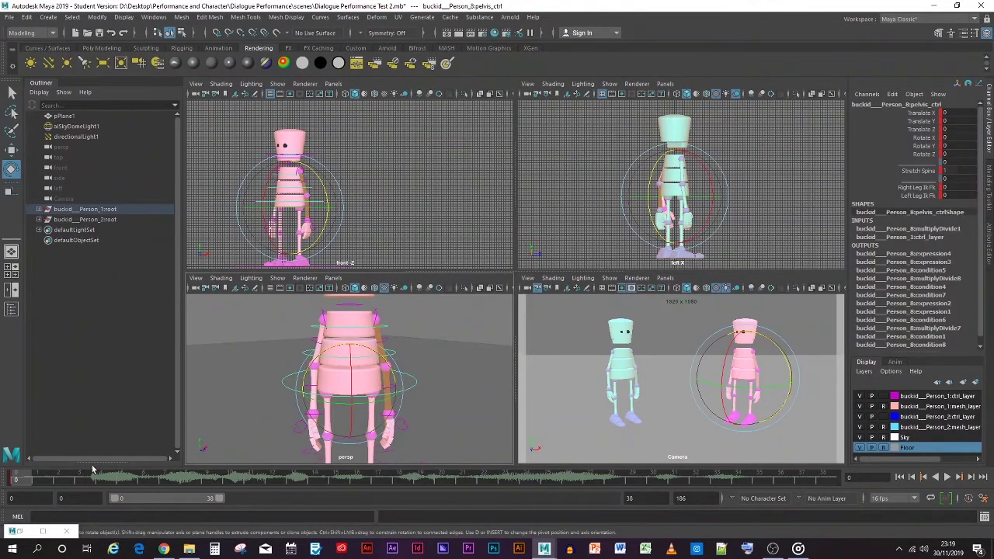
key(alt+v)
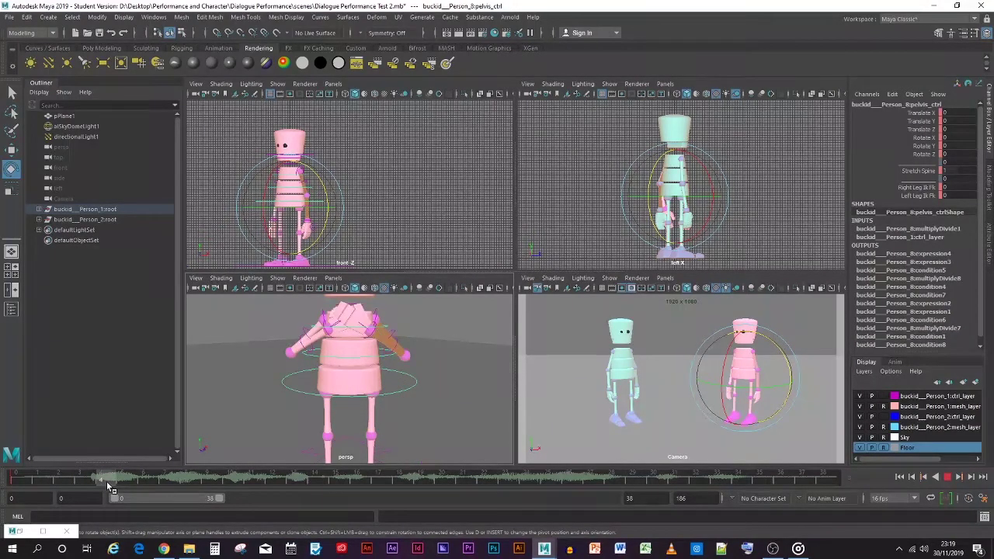
click(105, 480)
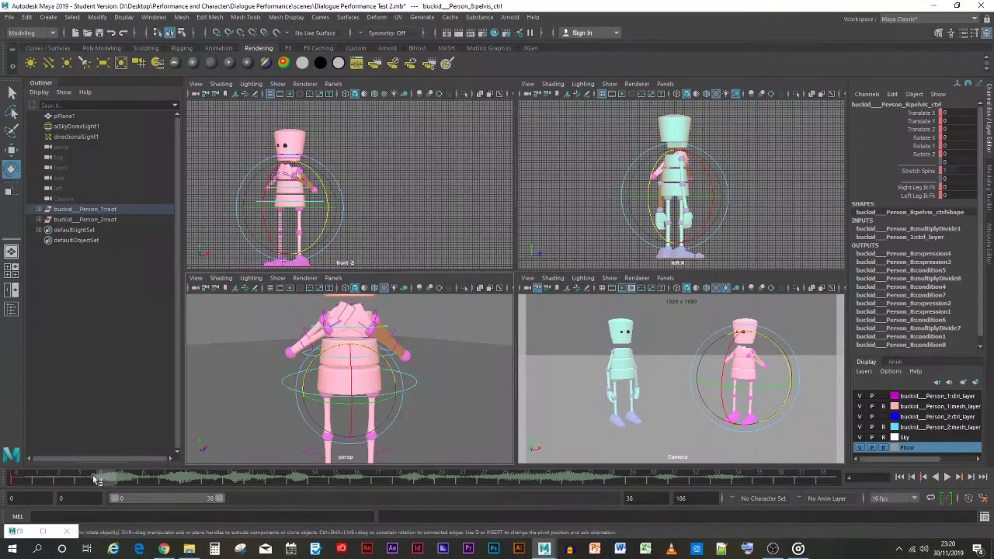
drag(96, 480, 58, 479)
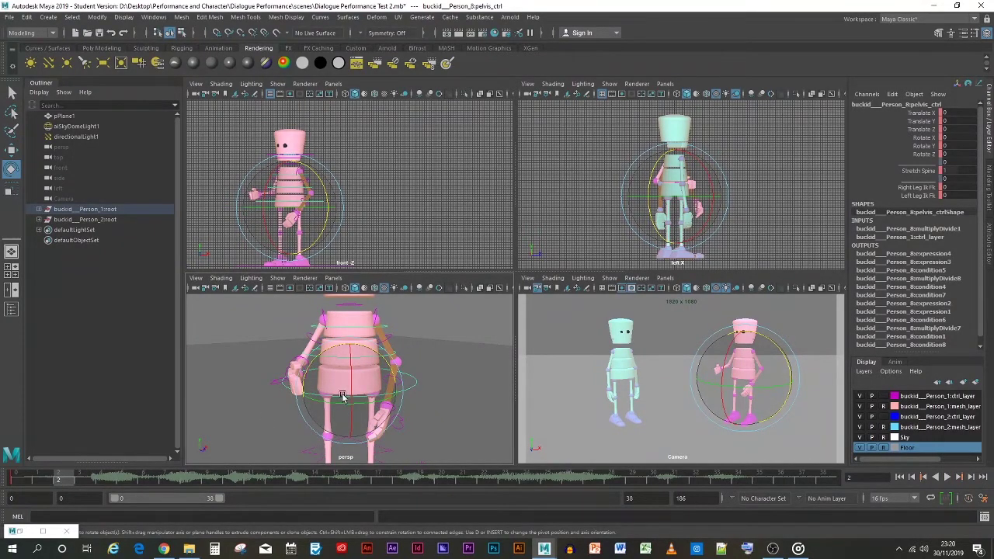
Step: Try keying the pelvis at frame 2 with a rotation of about X -0.2, Y -26.4 and Z 4.1
drag(339, 398, 317, 398)
key(s)
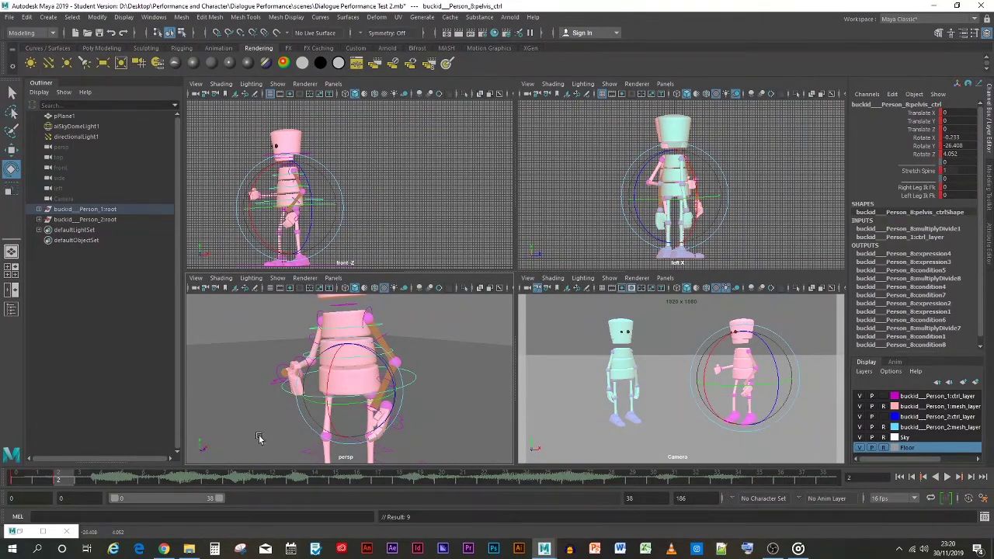
key(ctrl+z)
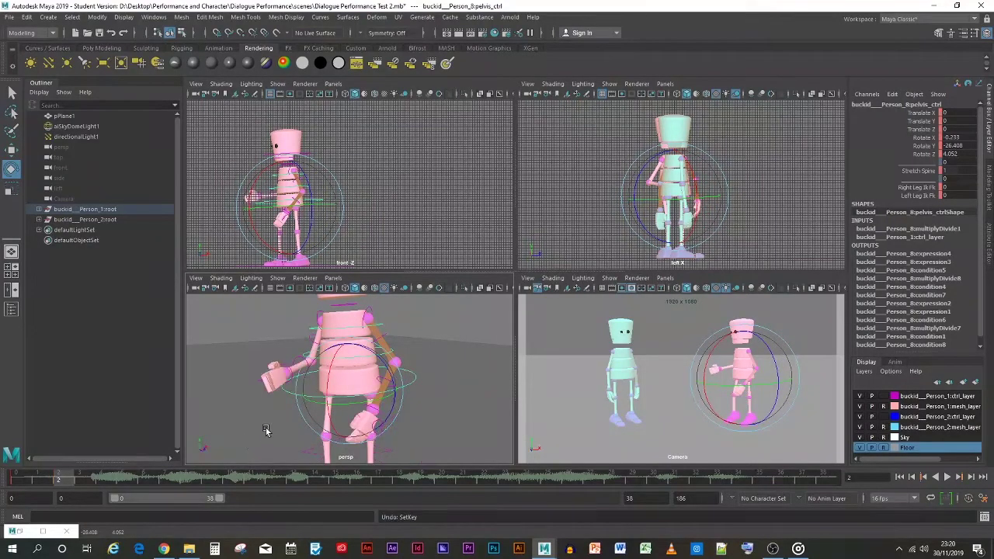
click(240, 416)
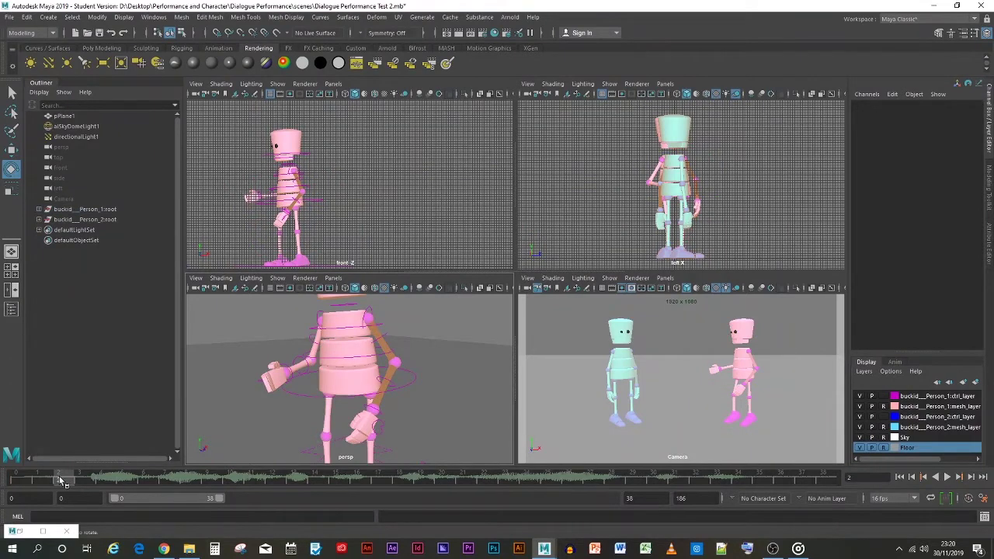
Step: Rotate the pelvis at frame 2 to about X -2.6, Y -29.3 and Z 2.5, and key it
mouse_move(60, 480)
mouse_down()
mouse_move(17, 480)
mouse_move(58, 478)
mouse_up()
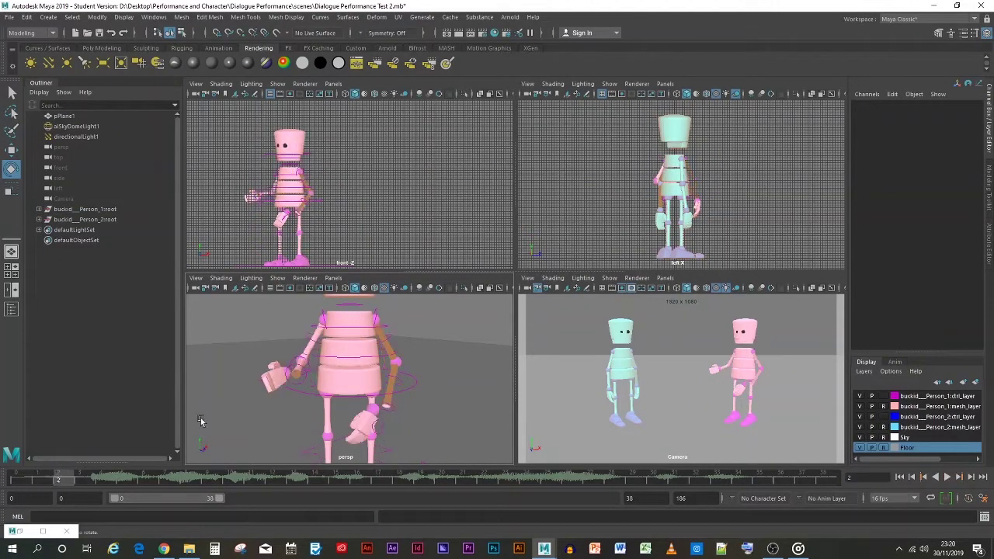
click(325, 400)
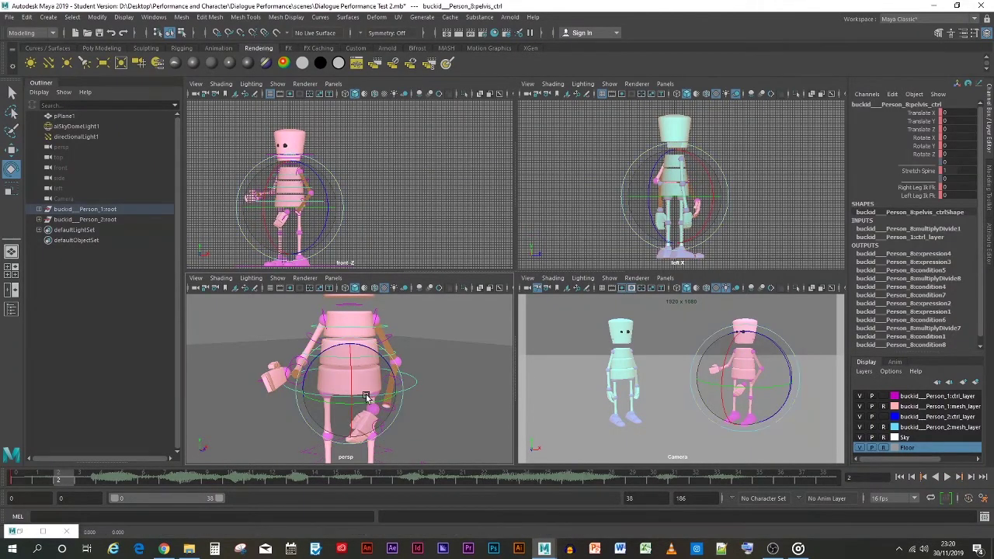
mouse_move(355, 397)
mouse_down()
mouse_move(336, 408)
mouse_move(362, 403)
mouse_move(340, 406)
mouse_move(352, 379)
mouse_up()
key(ctrl+z)
key(ctrl+z)
key(ctrl+z)
key(ctrl+z)
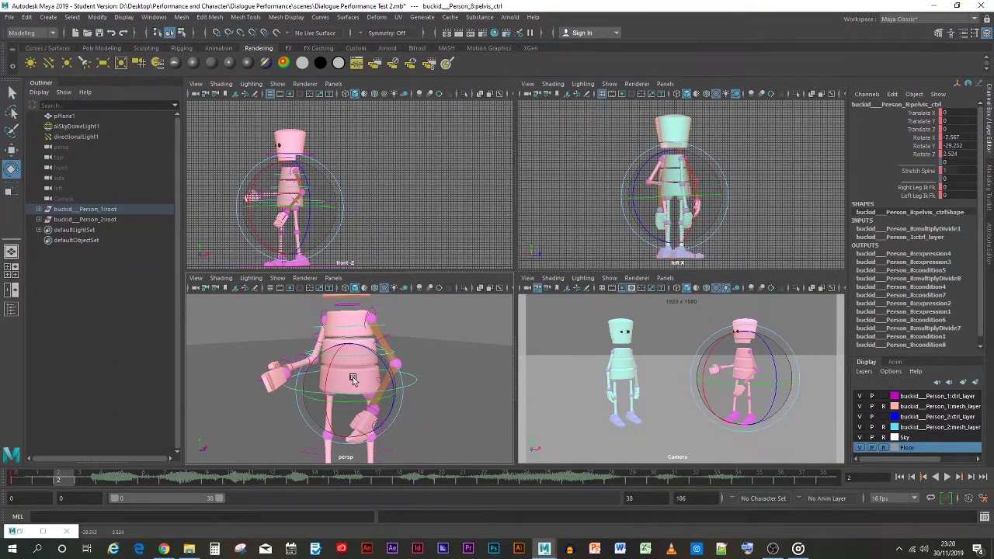
key(s)
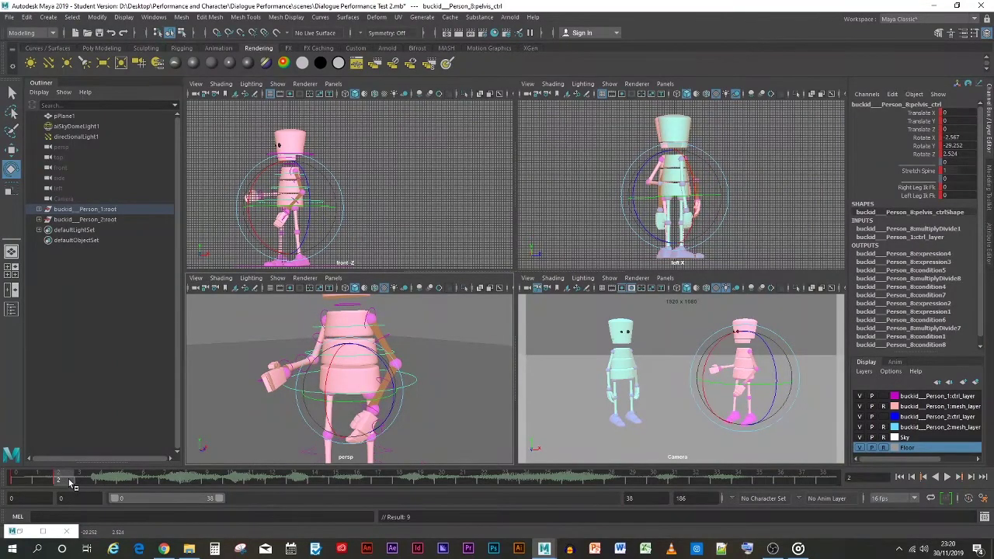
Step: Turn the pelvis back at frame 4 to about X -1.0, Y 2.9 and Z -2.7, and key it
drag(70, 483, 101, 482)
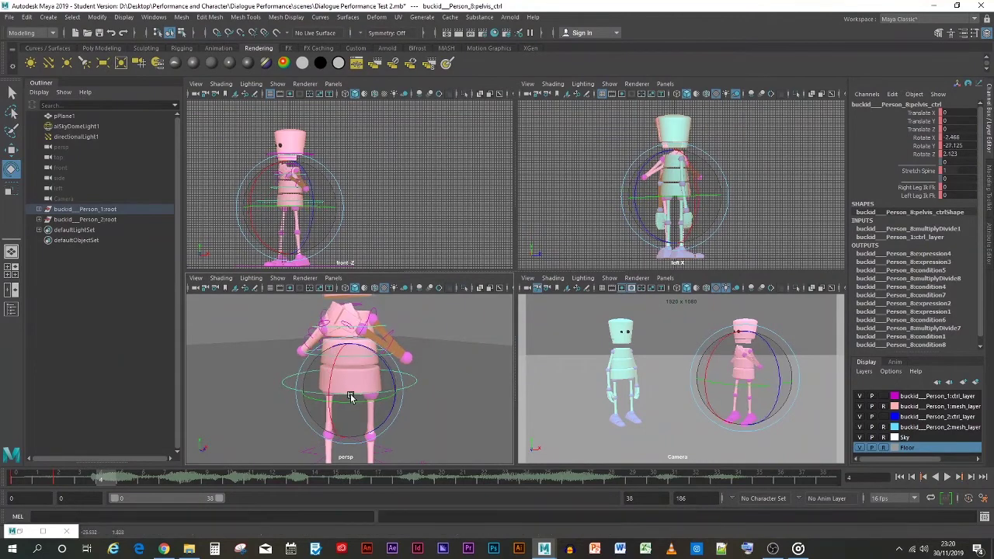
drag(350, 397, 375, 397)
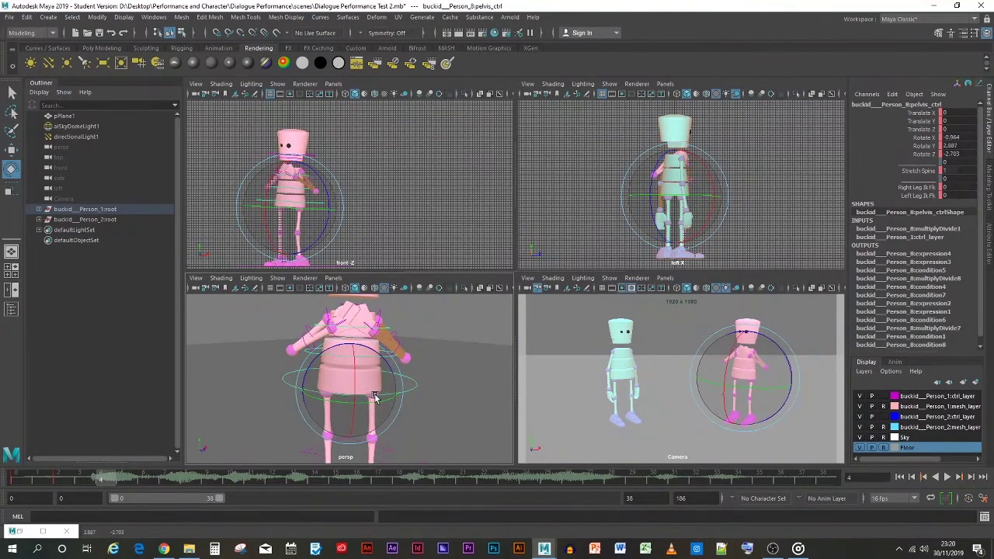
key(s)
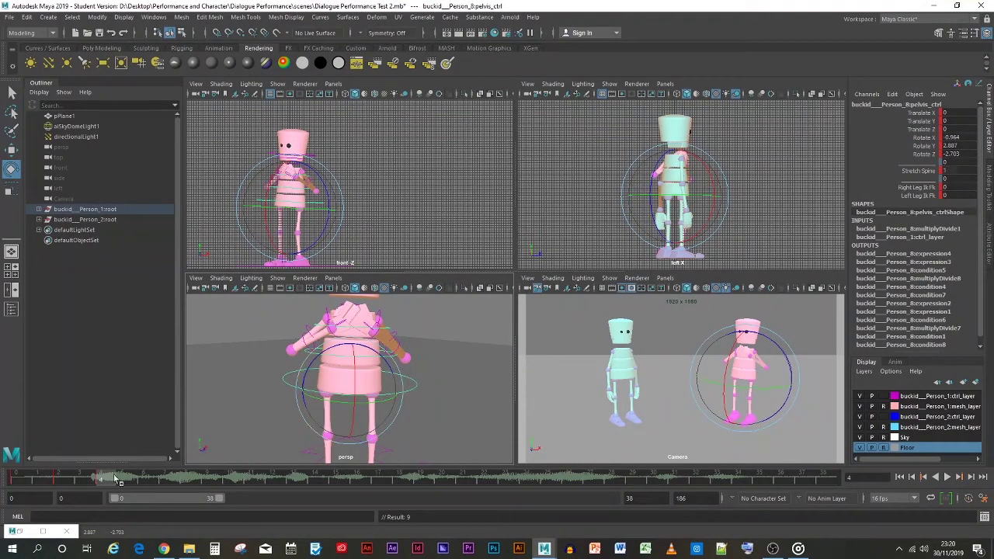
Step: Play the animation from frame 0 to review the pelvis twist together with the arm gesture
drag(117, 479, 40, 480)
click(564, 394)
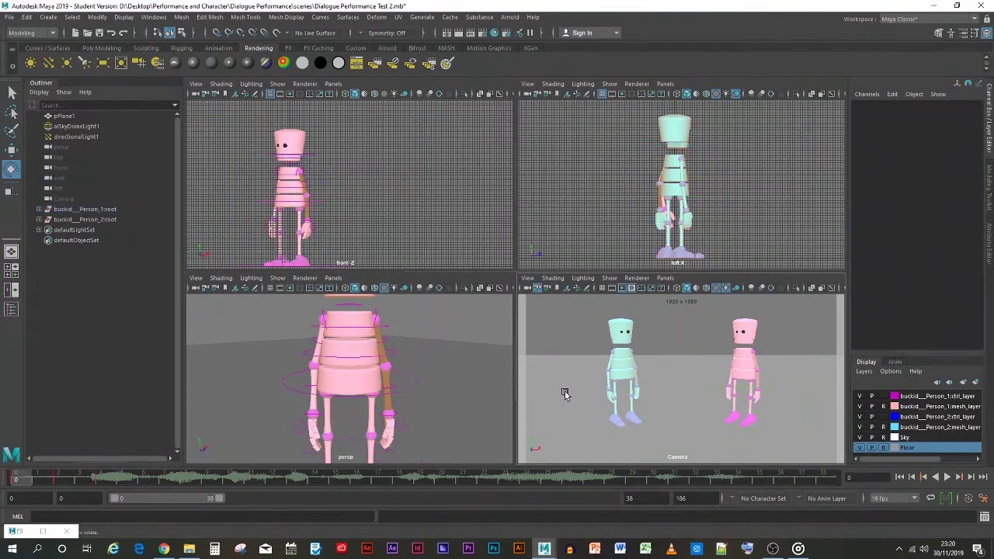
click(946, 477)
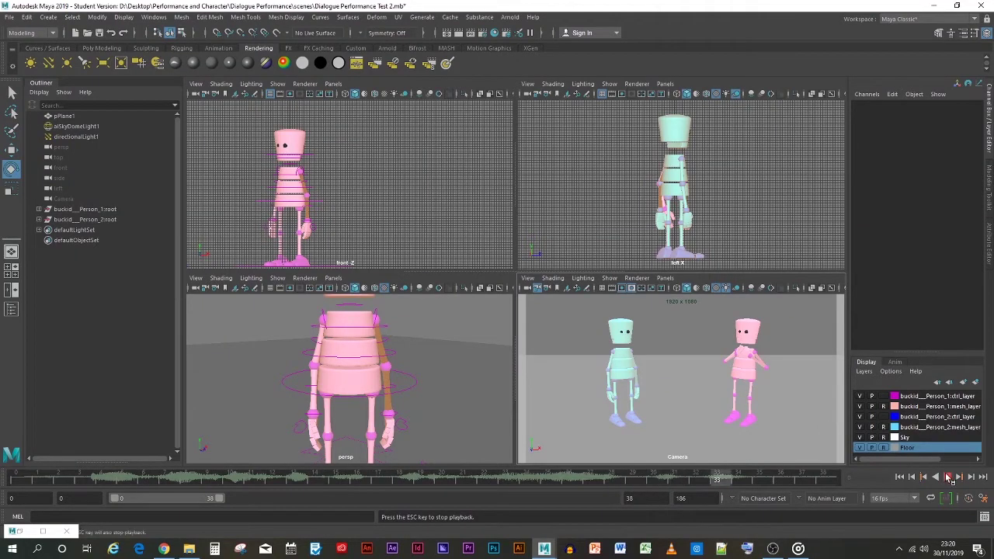
key(Escape)
key(alt+v)
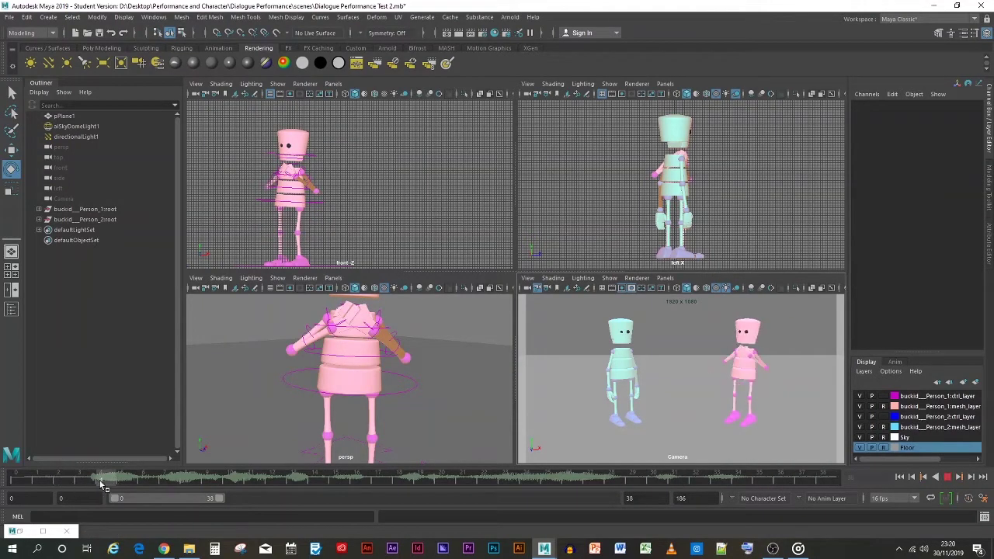
Step: Rotate the pelvis at frame 6 to about X -1.8, Y -12.5 and Z 2.7, key it, and move on to frame 8
drag(101, 483, 145, 483)
click(402, 396)
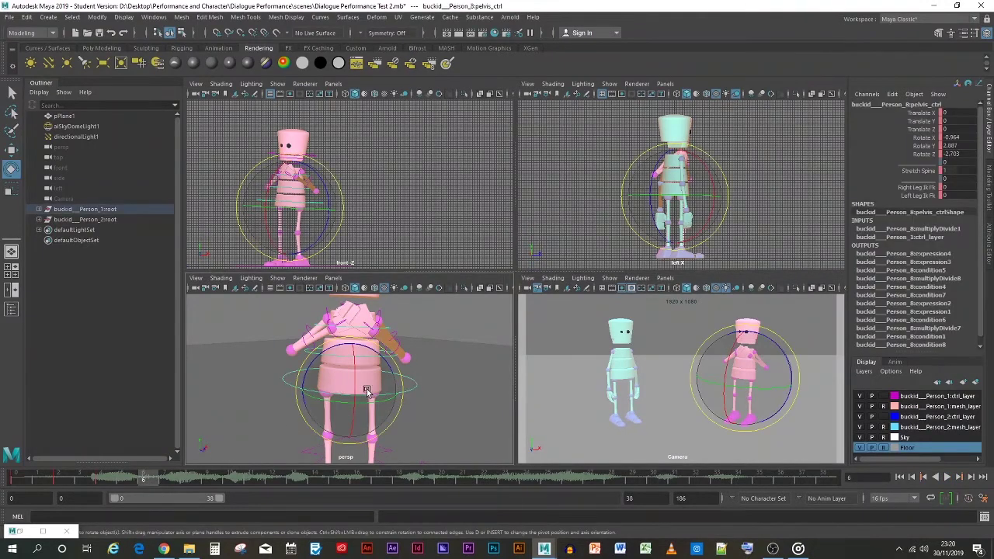
drag(361, 389, 358, 388)
key(s)
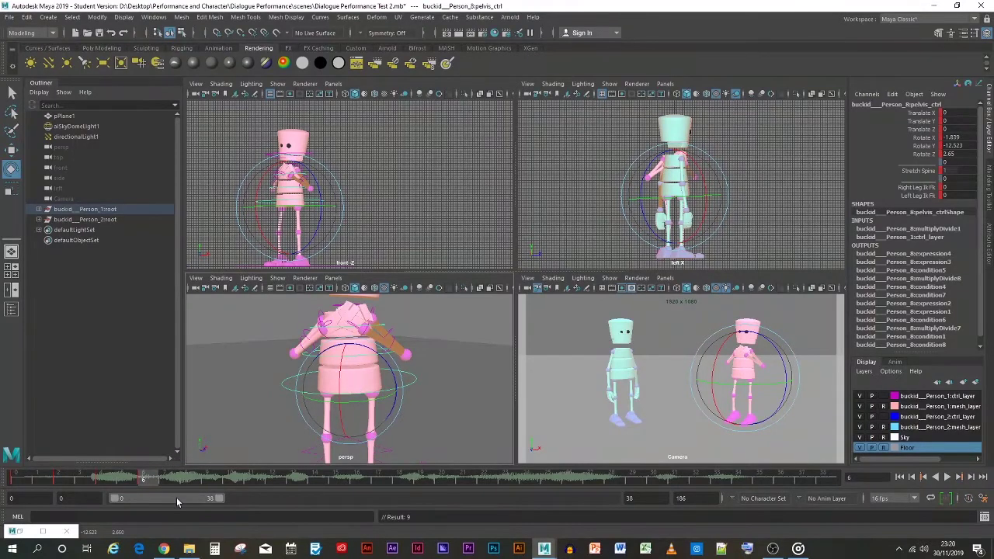
drag(157, 487, 197, 482)
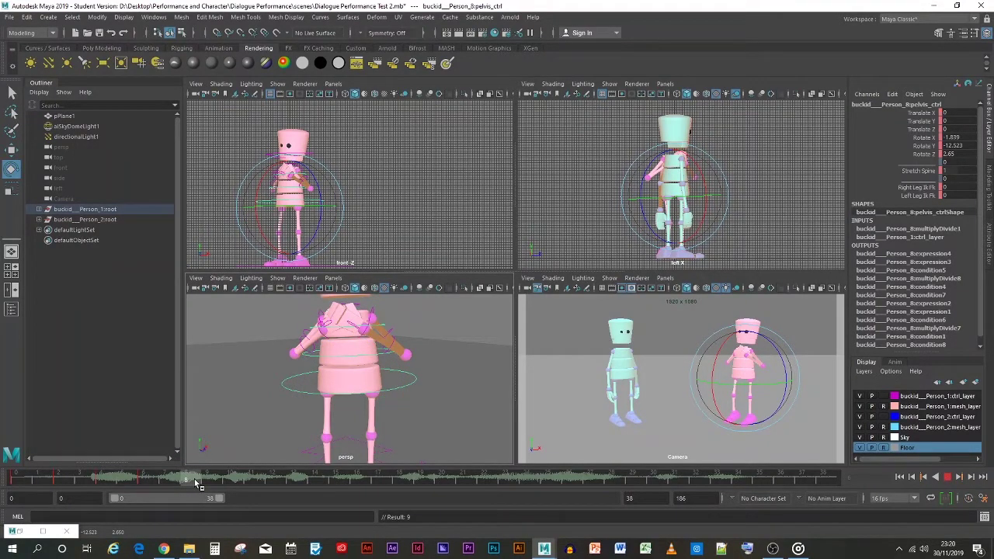
Step: Rotate the pink character's pelvis at frame 8 to about X -1.1, Y -3.6 and Z -0.1, key it, and return to frame 0
drag(352, 388, 361, 390)
key(s)
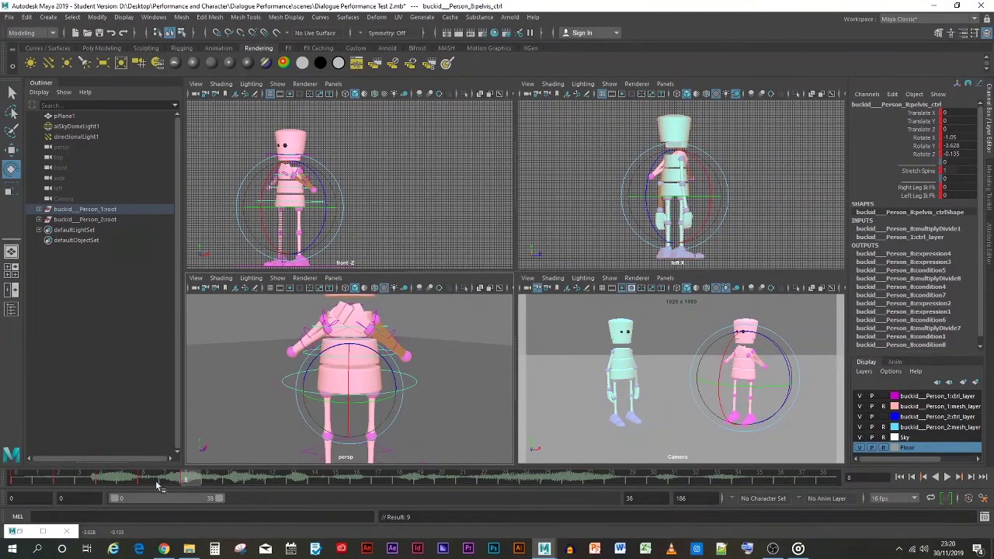
drag(177, 483, 16, 479)
click(816, 446)
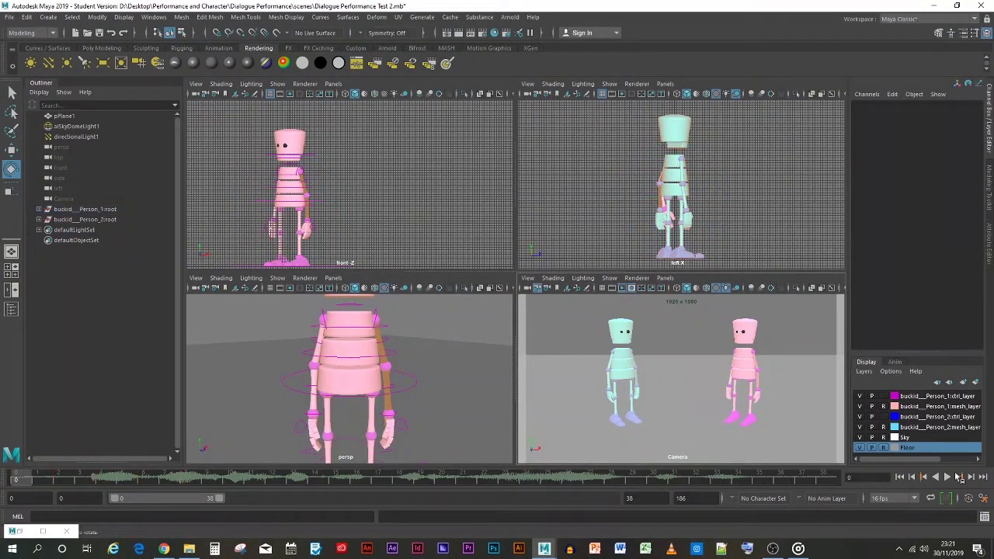
Step: Play the animation to review the pelvis twists against the arm gestures, and examine the poses up to frame 4
click(955, 477)
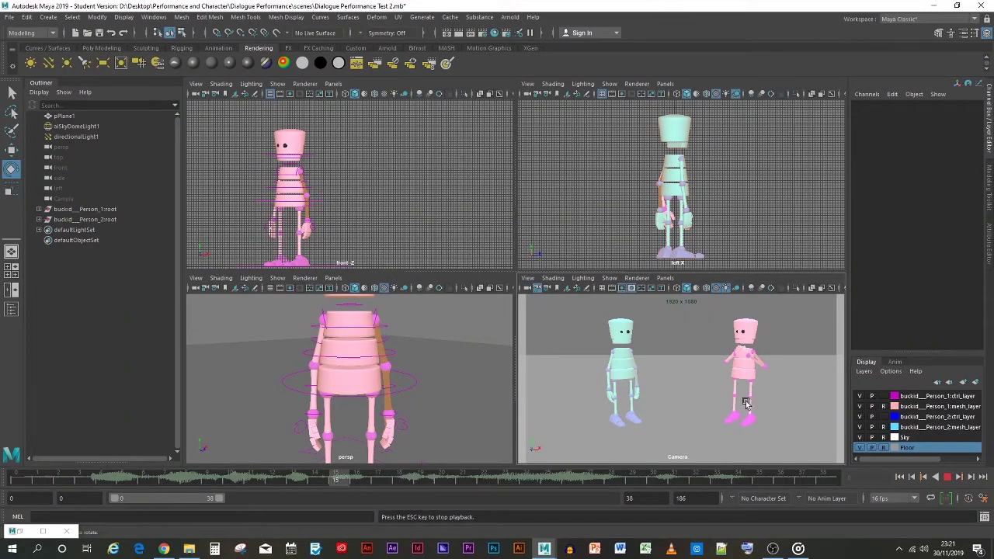
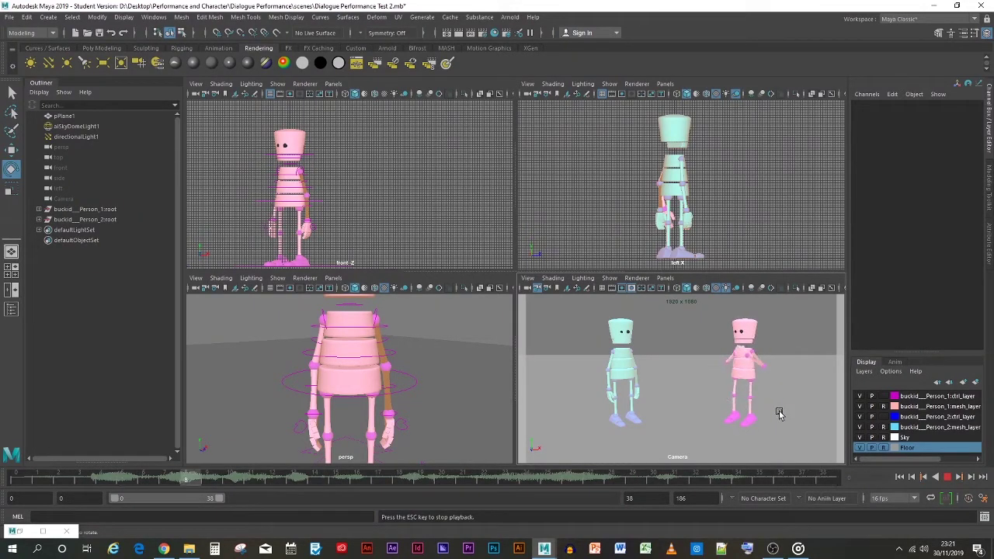
key(Escape)
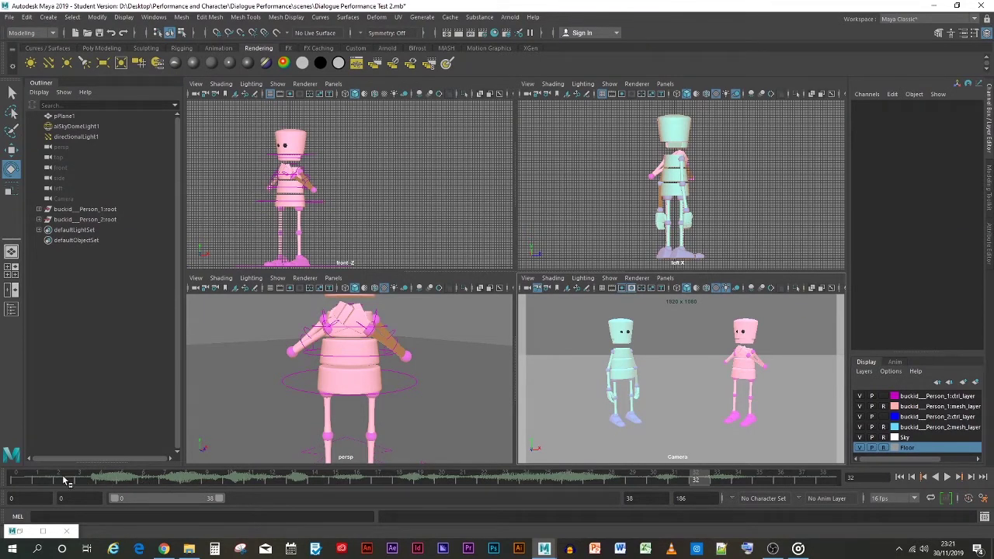
key(alt+v)
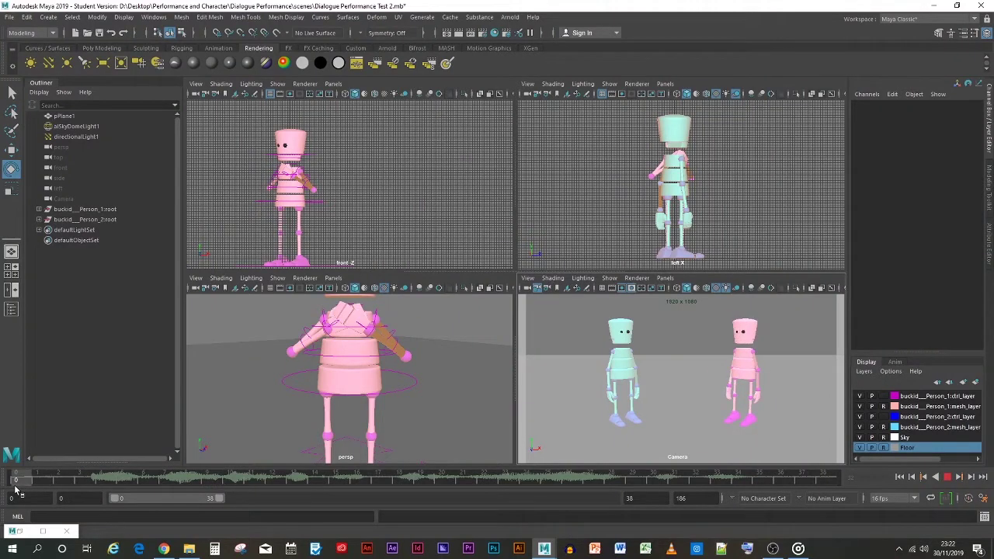
drag(16, 489, 101, 480)
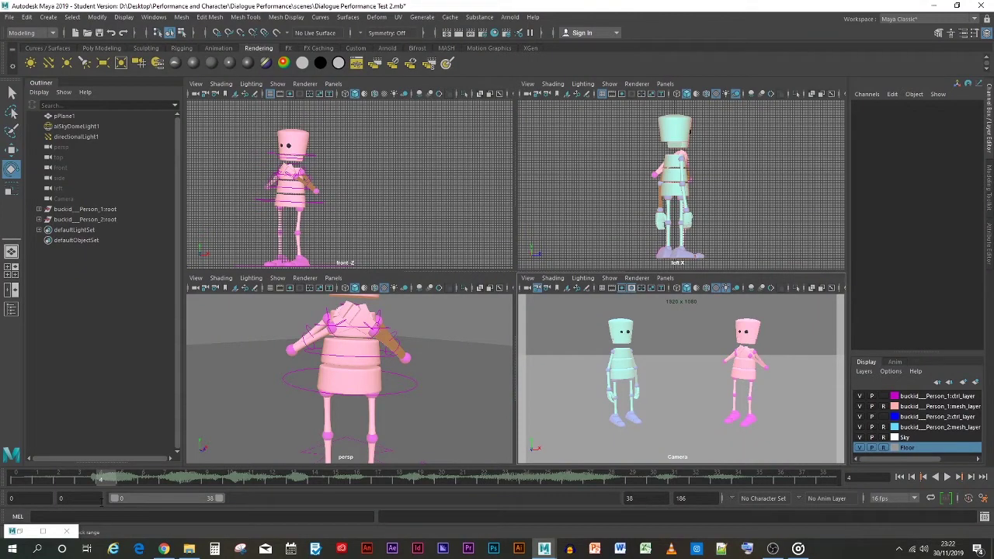
Step: Delete the pelvis control's keys from frame 2 through frame 8
click(311, 389)
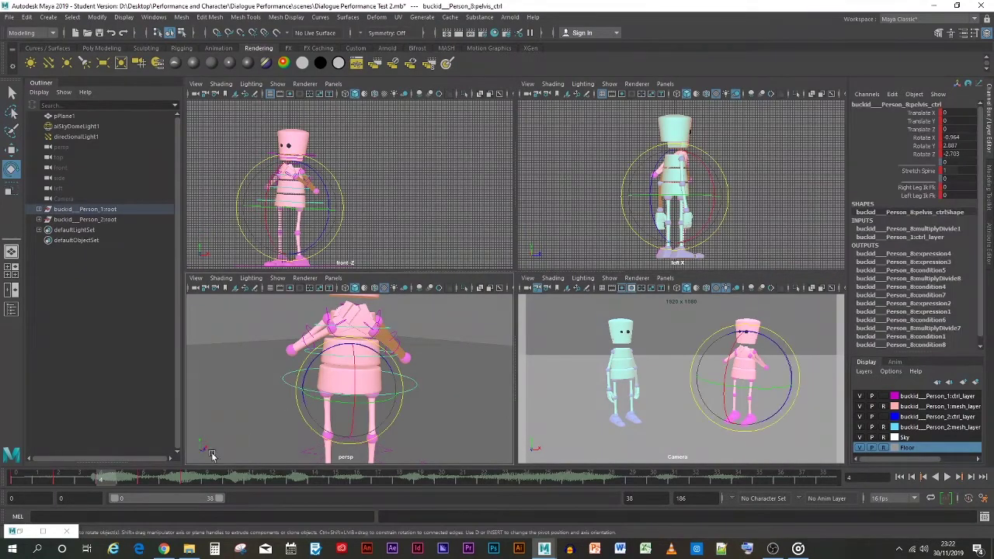
shift+drag(186, 484, 68, 479)
right_click(69, 479)
click(100, 297)
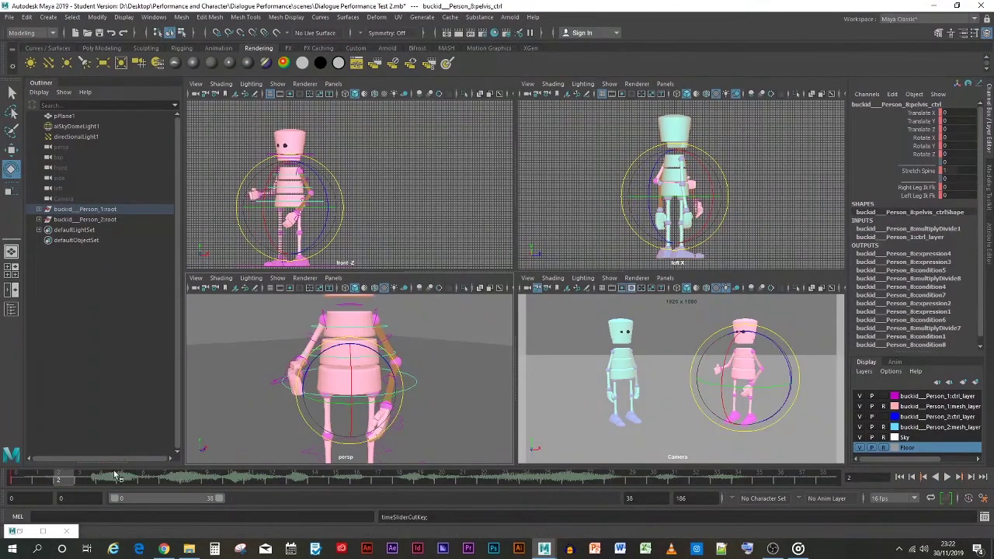
Step: Try rotating the right elbow at frame 2 to about X -172.7, Y -124.8 and Z 135.4, and key it
key(alt+v)
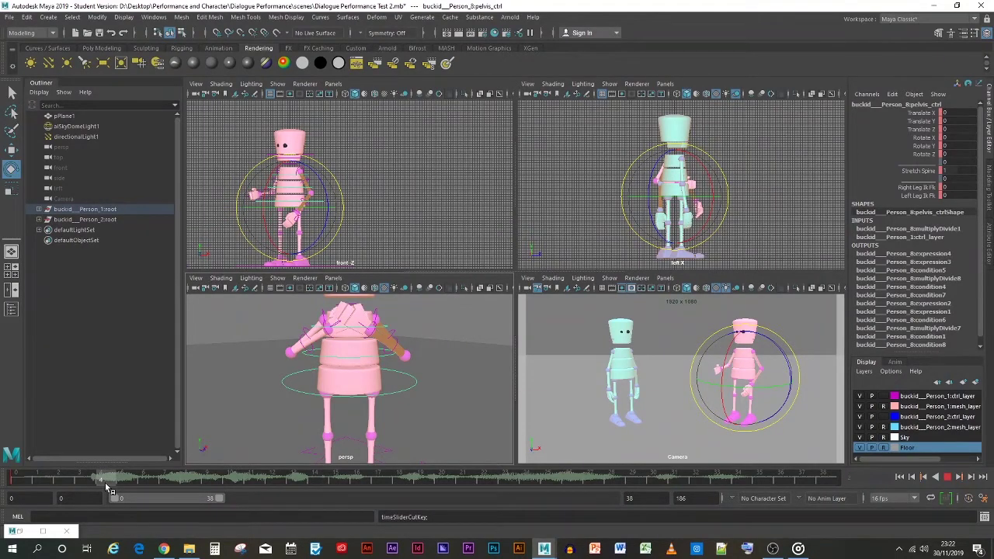
drag(107, 487, 68, 489)
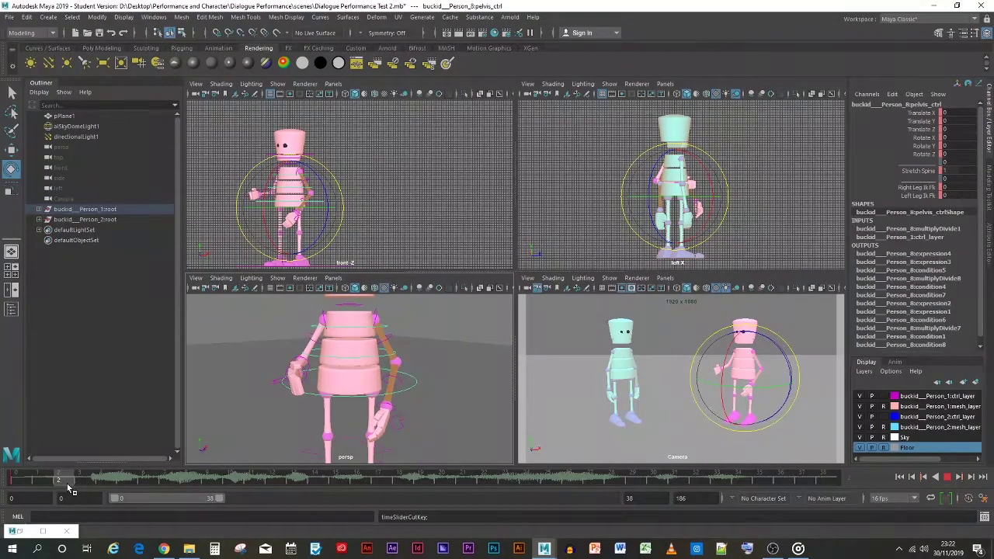
mouse_move(69, 487)
mouse_down()
mouse_move(27, 488)
mouse_move(60, 488)
mouse_up()
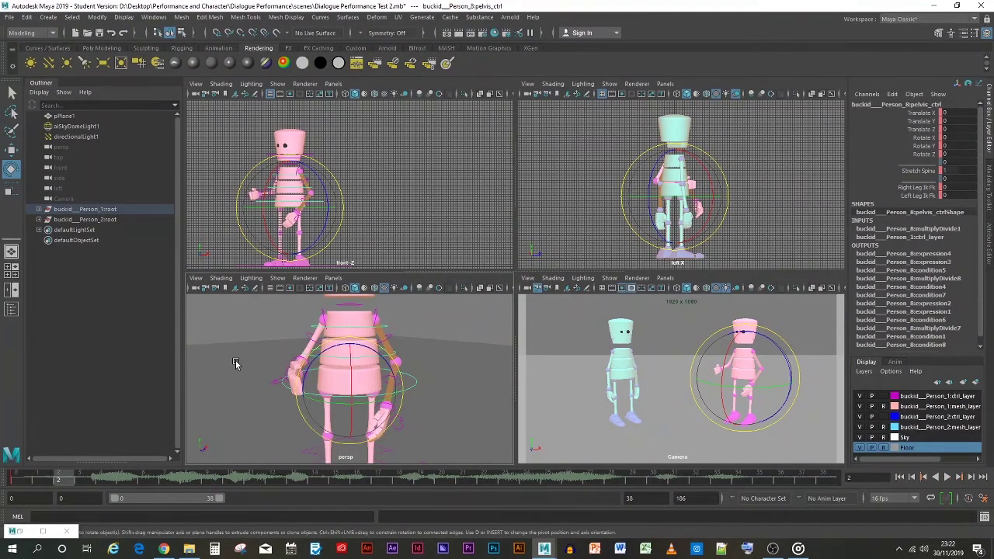
click(296, 358)
click(297, 359)
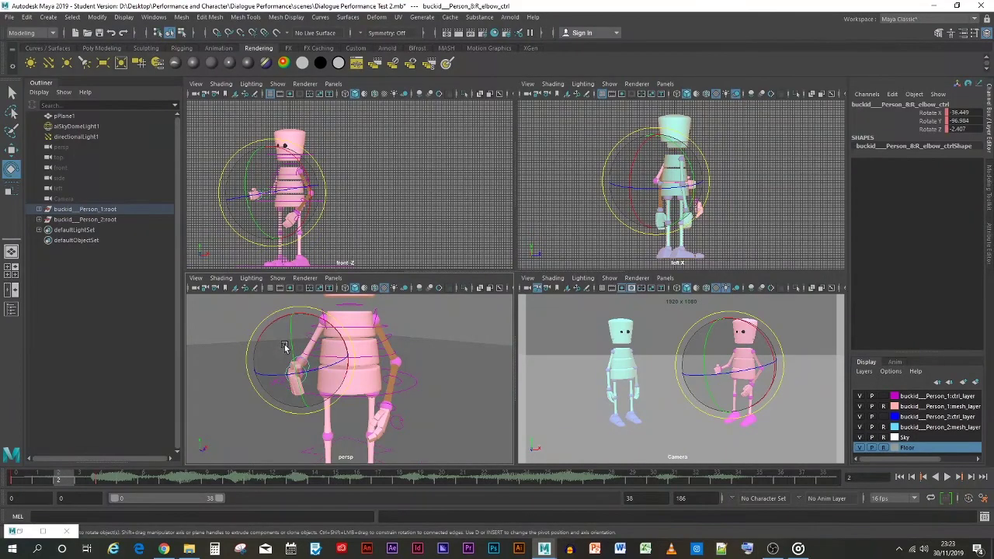
drag(284, 351, 295, 378)
key(s)
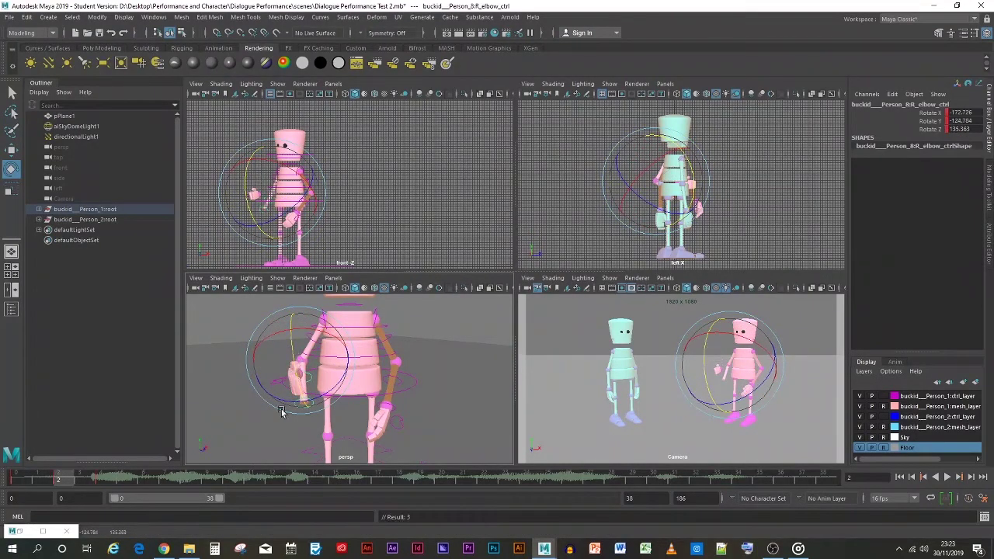
Step: Check the arm motion around frame 1, undo the right elbow's rotation and key, and return to frame 2
key(alt+v)
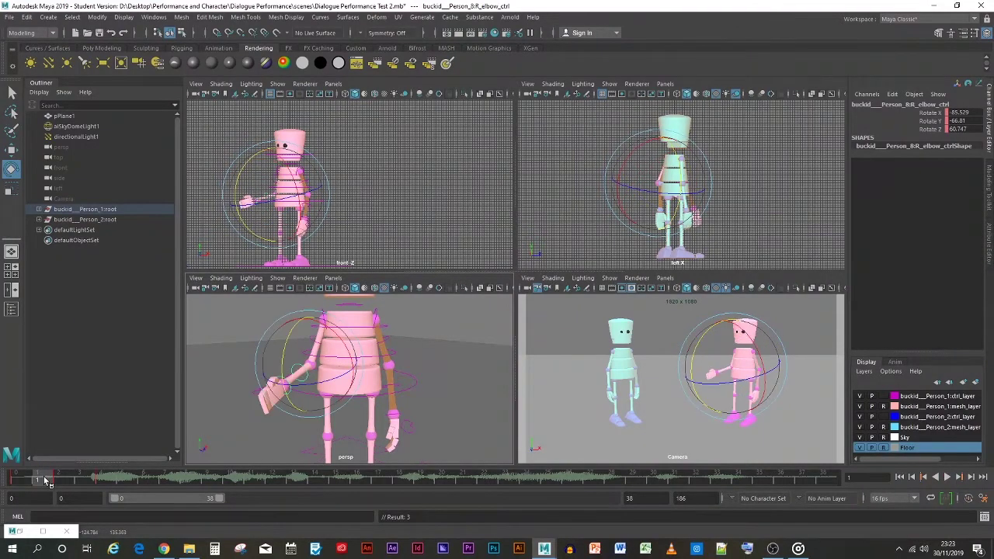
click(46, 481)
key(ctrl+z)
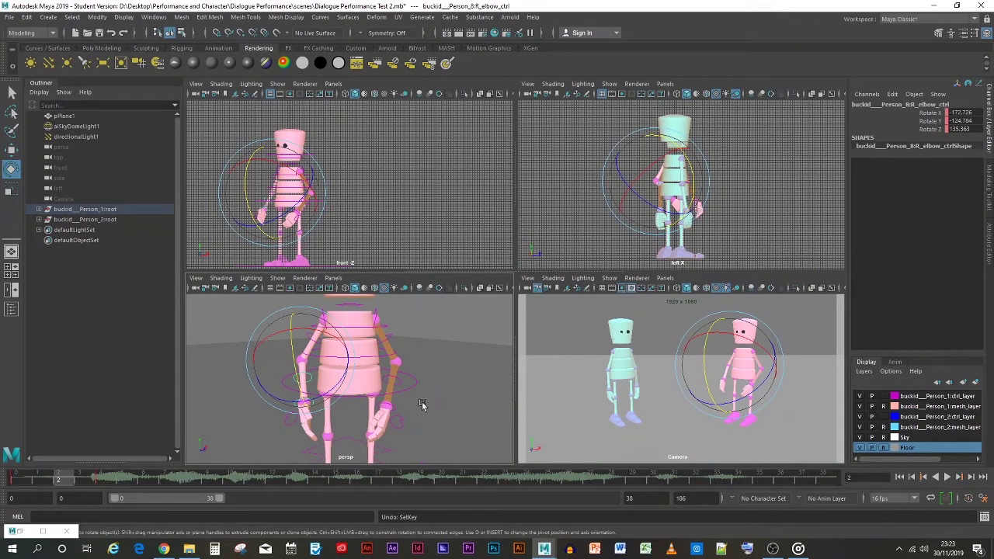
key(alt+v)
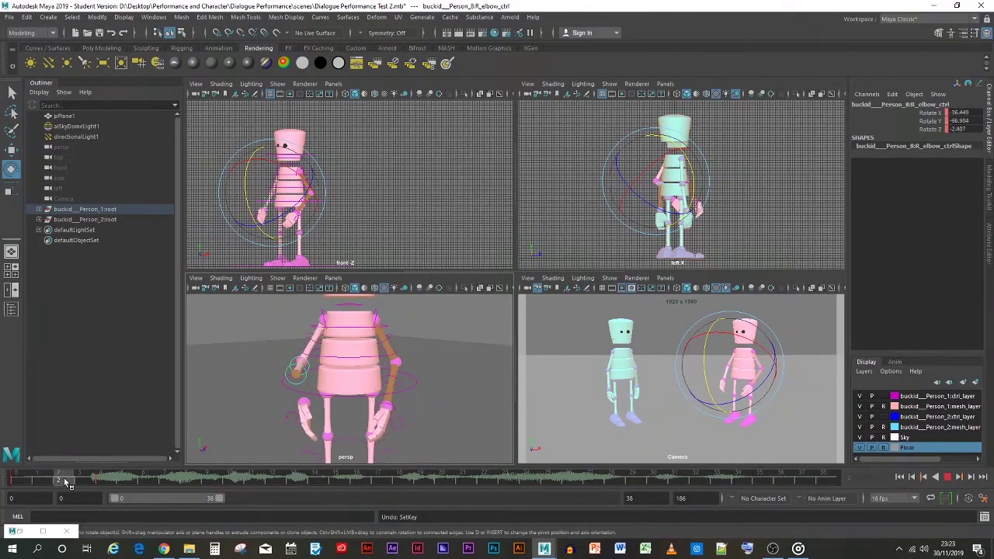
click(54, 480)
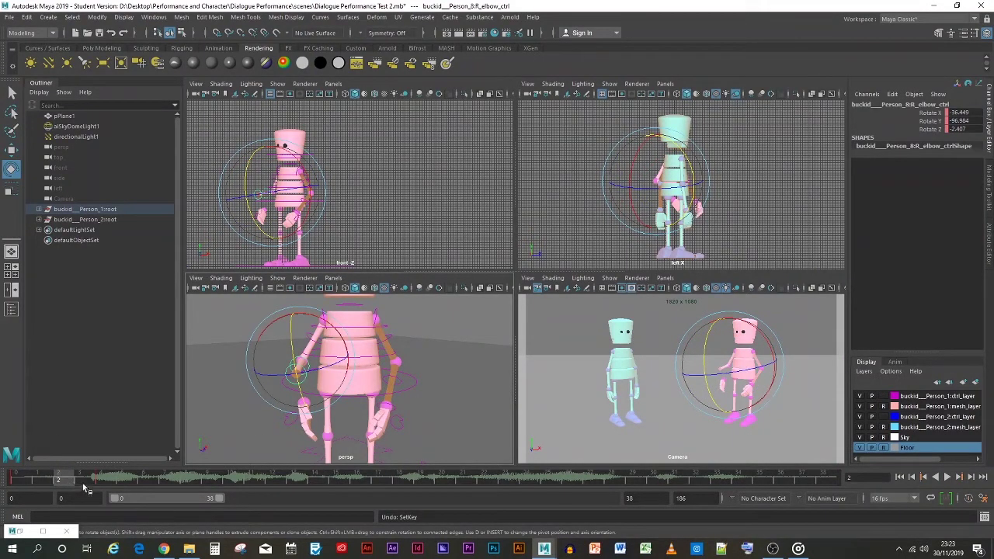
Step: Review the arm gesture across frames 0 to 4 with nothing selected, ending on frame 2
key(alt+v)
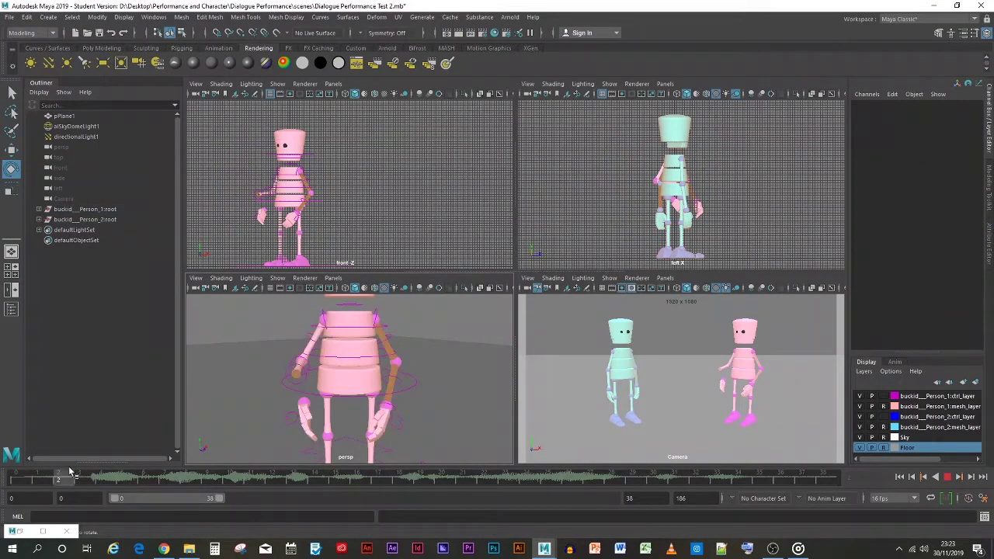
key(alt+v)
key(alt+shift+v)
click(584, 375)
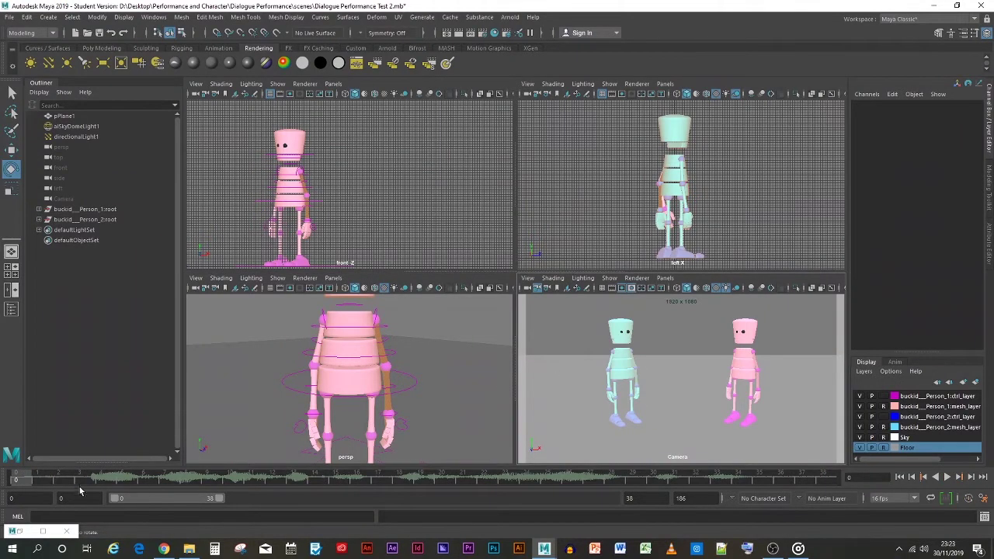
key(alt+v)
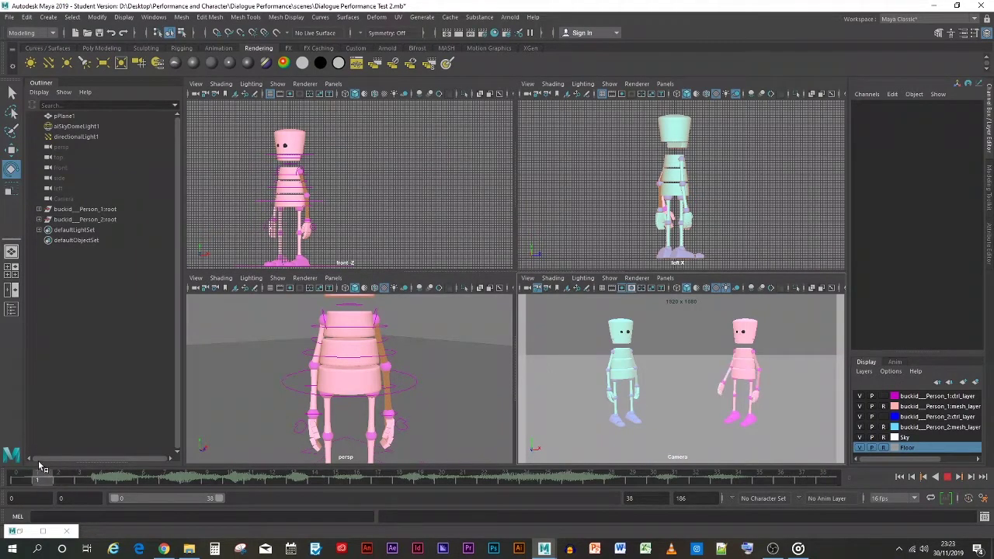
key(alt+shift+v)
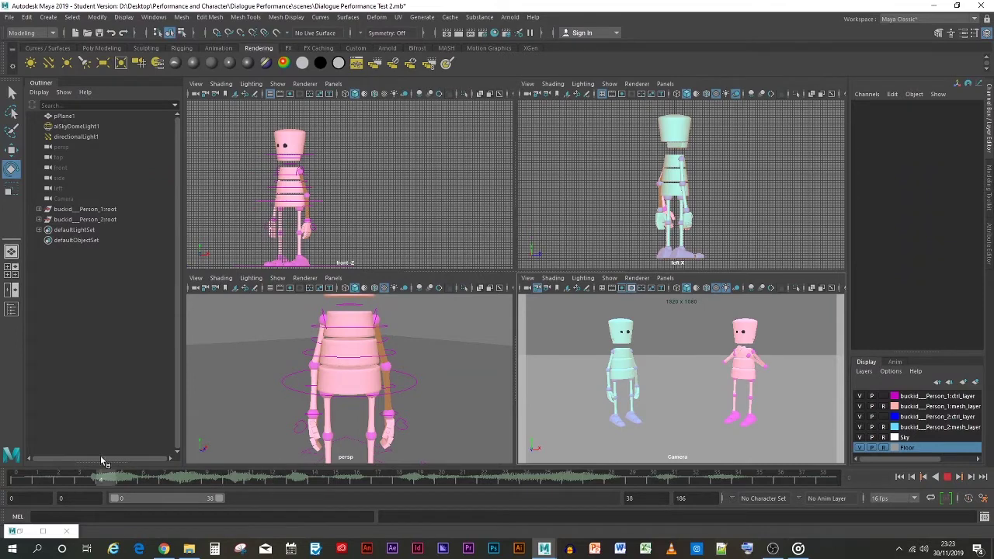
key(alt+v)
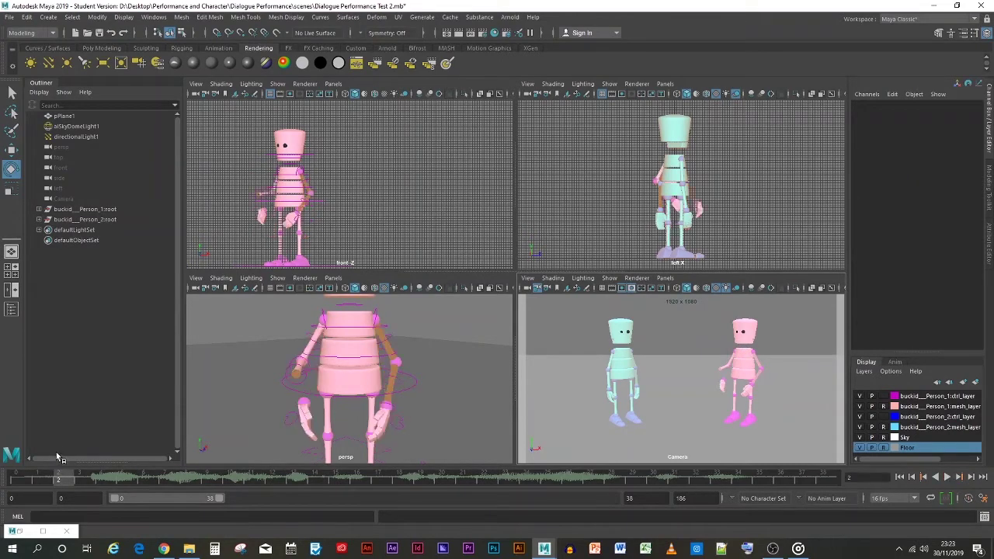
Step: Rotate the left elbow at frame 2 to about X 71.0, Y -67.9 and Z -102.0, key it, and check the motion into frame 2
click(398, 380)
drag(384, 375, 353, 367)
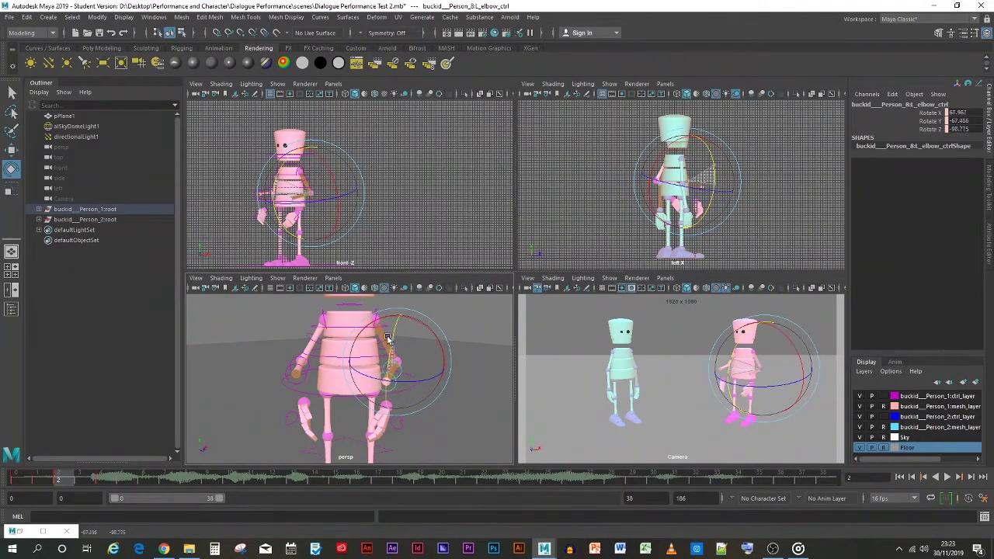
key(s)
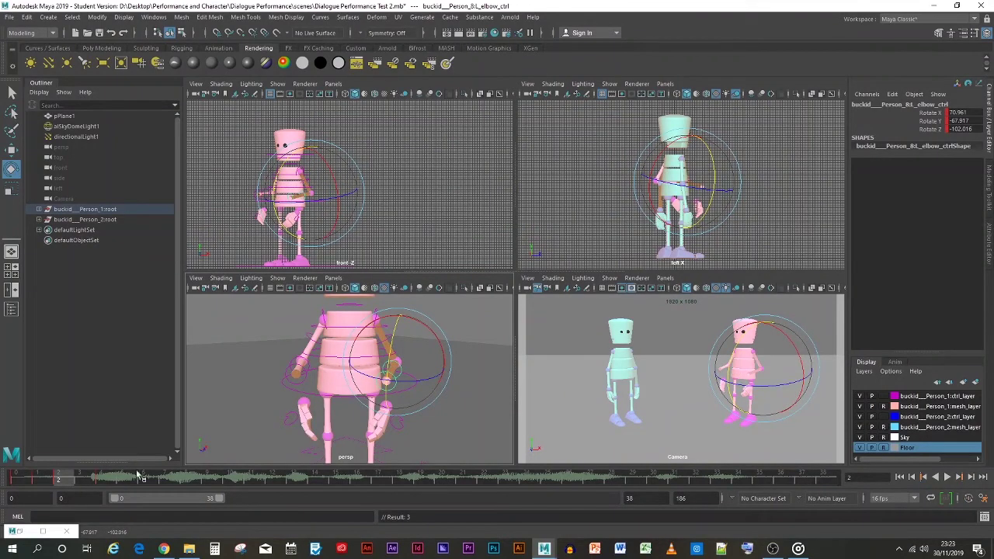
key(alt+v)
drag(27, 479, 67, 479)
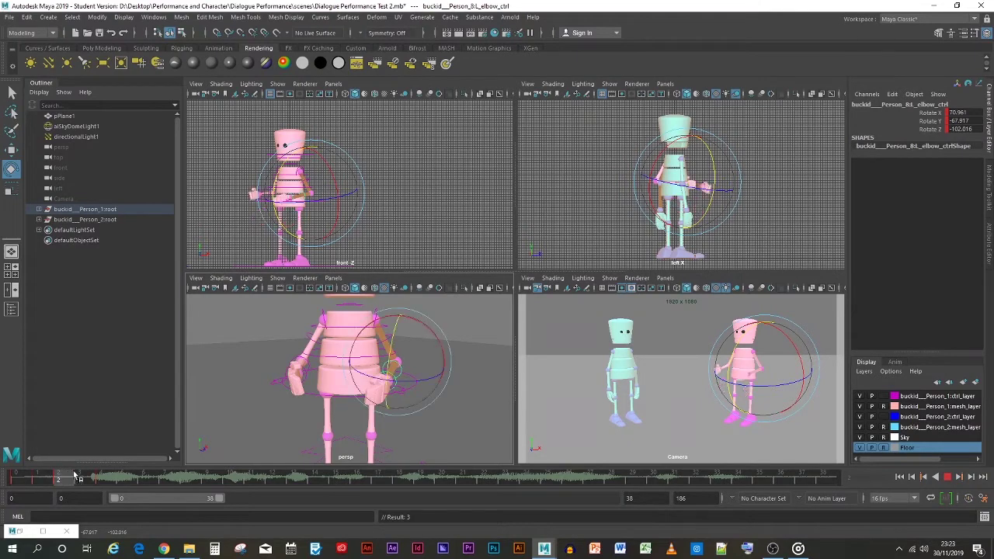
Step: Bend the left elbow further at frame 2 to about X 84.9, Y -69.1 and Z -116.9, key it, and review the gesture
key(alt+v)
drag(385, 368, 389, 361)
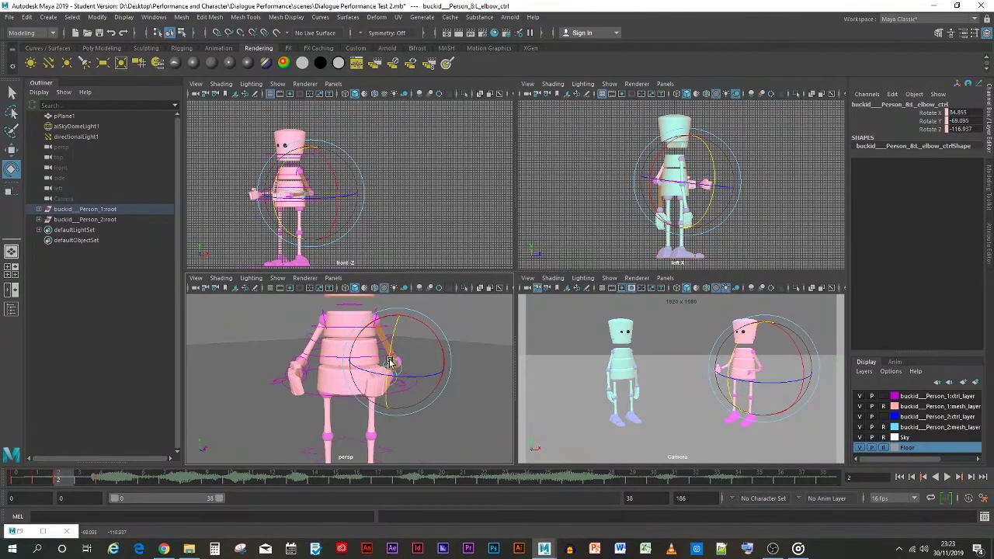
key(s)
key(alt+v)
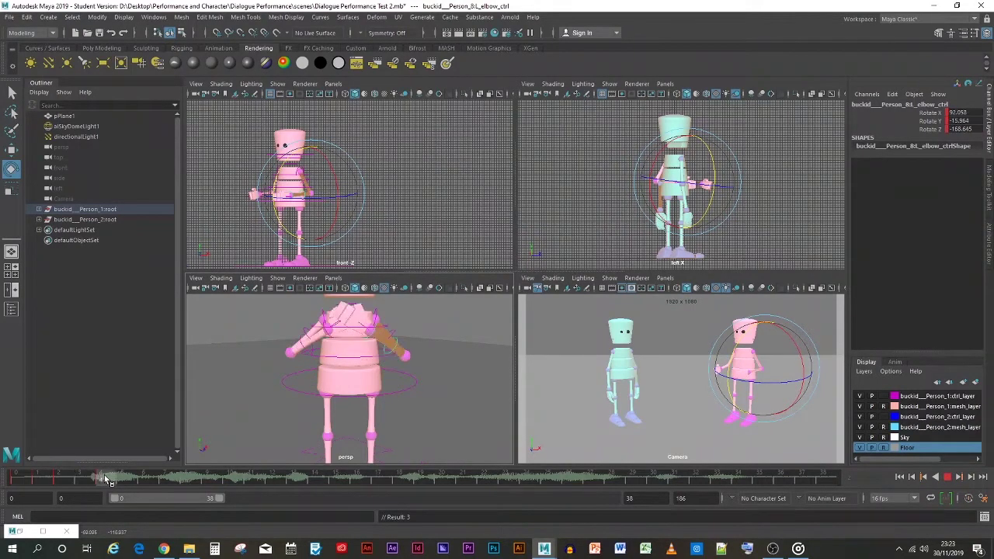
key(alt+v)
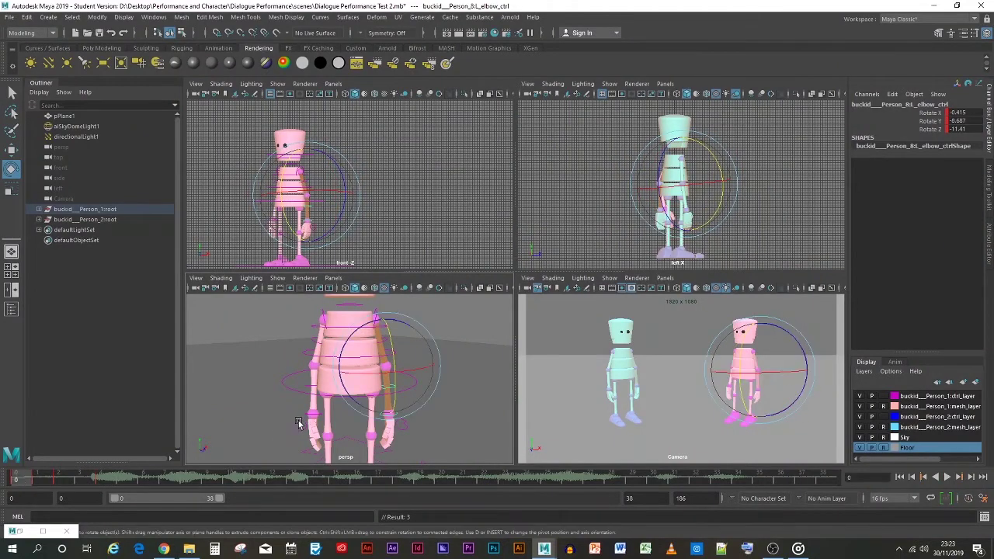
Step: Rotate the pelvis at frame 2 to about Y -25.2 only, key it, and move on to frame 4
click(293, 388)
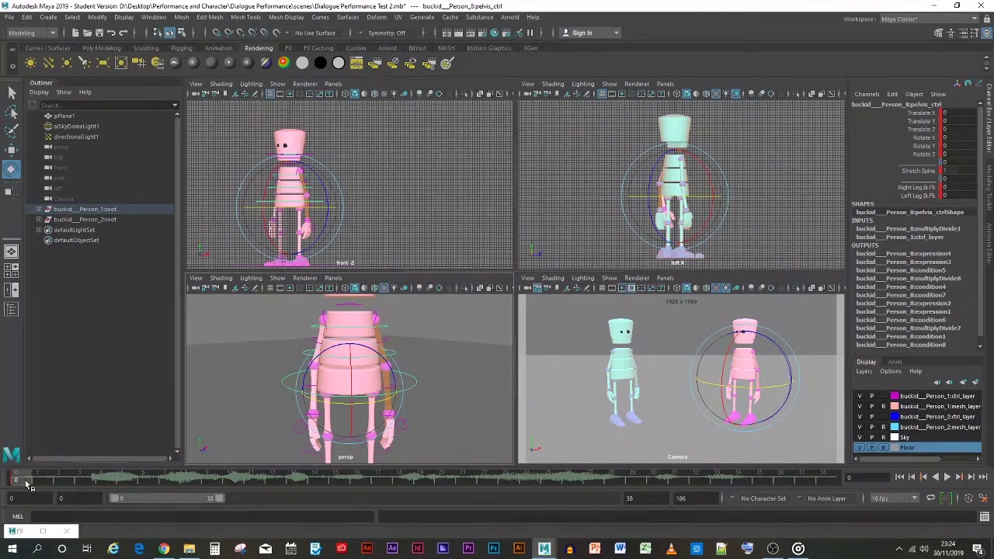
drag(29, 484, 59, 484)
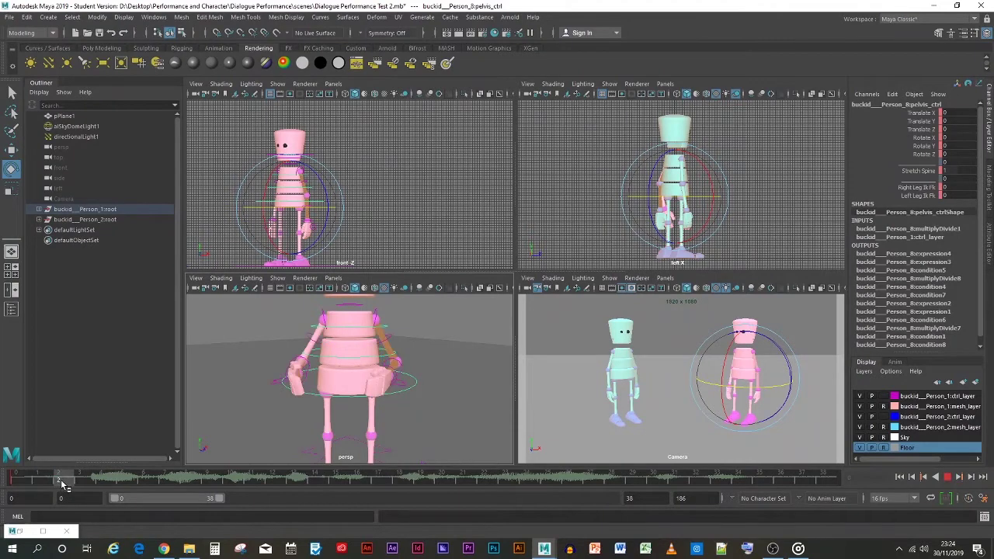
mouse_move(330, 396)
mouse_down()
mouse_move(320, 405)
mouse_move(350, 406)
mouse_move(324, 404)
mouse_up()
key(ctrl+z)
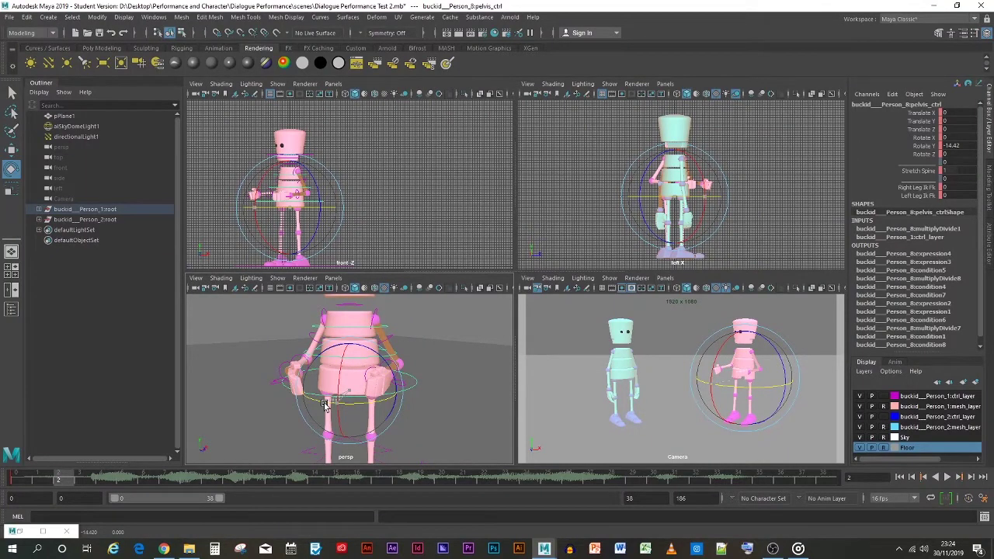
drag(325, 404, 316, 405)
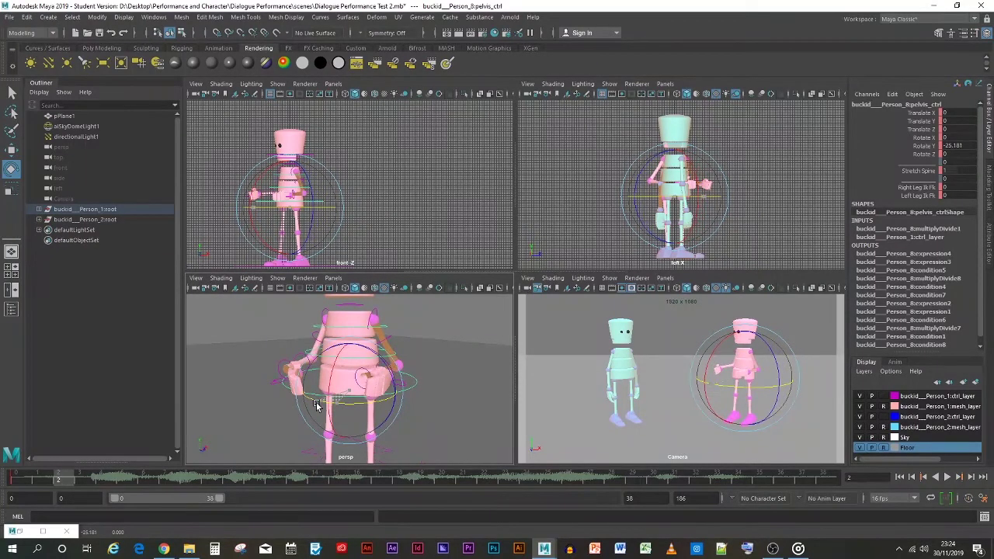
key(s)
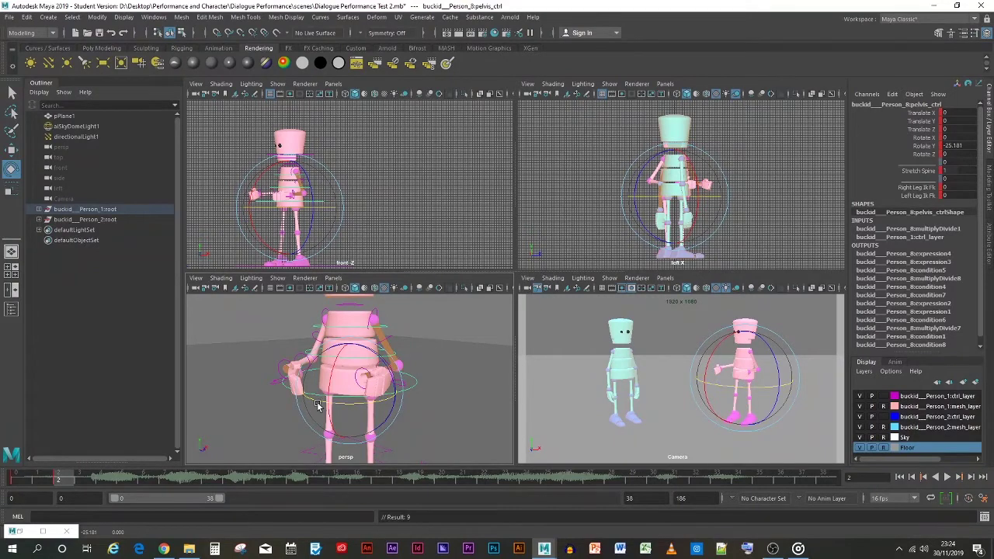
key(alt+v)
click(97, 482)
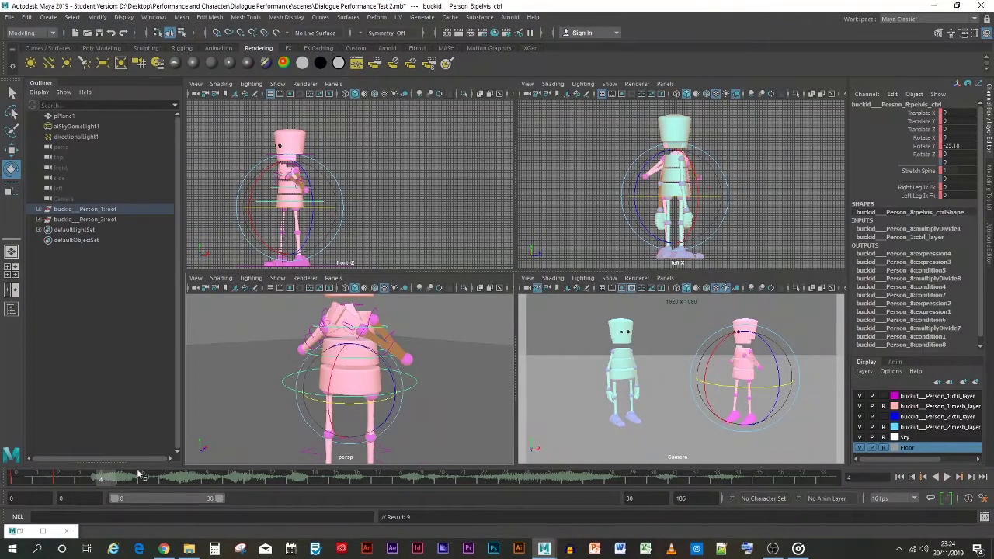
Step: Rotate the pelvis at frame 4 to about Y 14.8, key it, and play the animation from frame 0 with nothing selected
drag(316, 402, 347, 402)
drag(346, 402, 350, 401)
key(s)
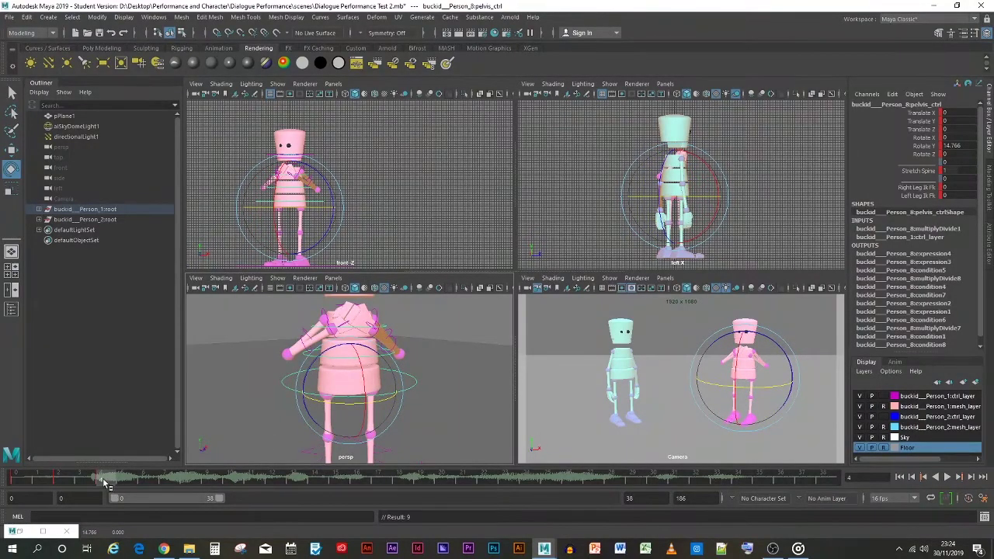
drag(105, 482, 16, 480)
click(258, 399)
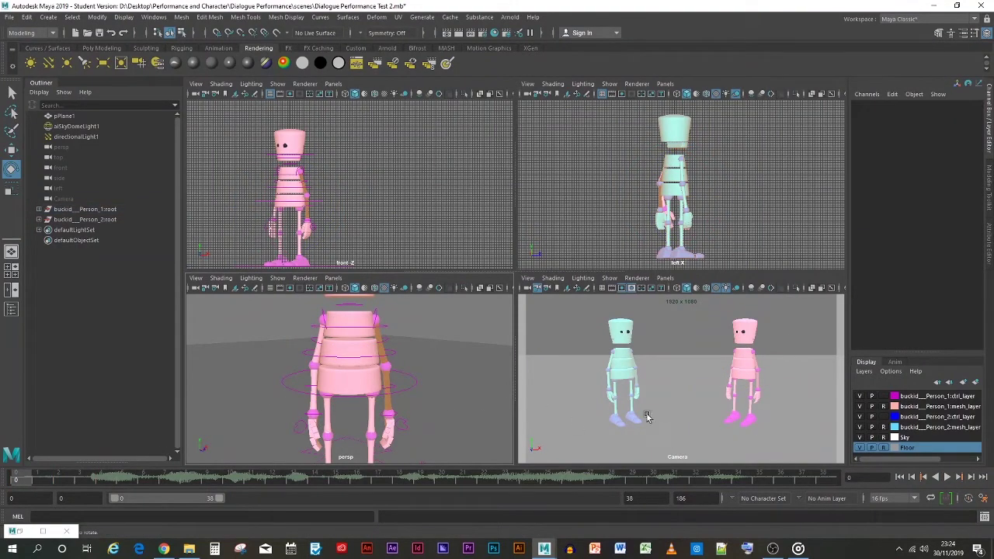
click(948, 477)
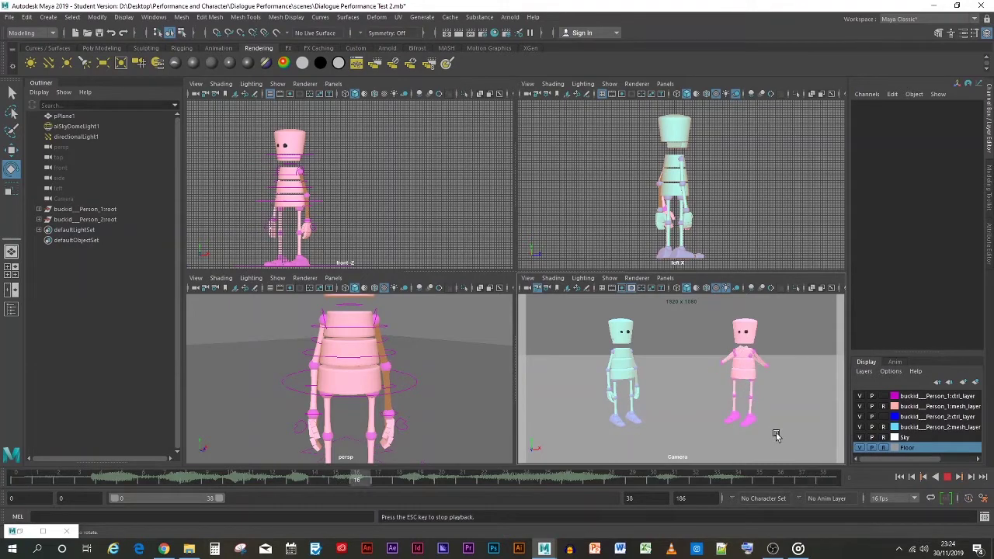
key(Escape)
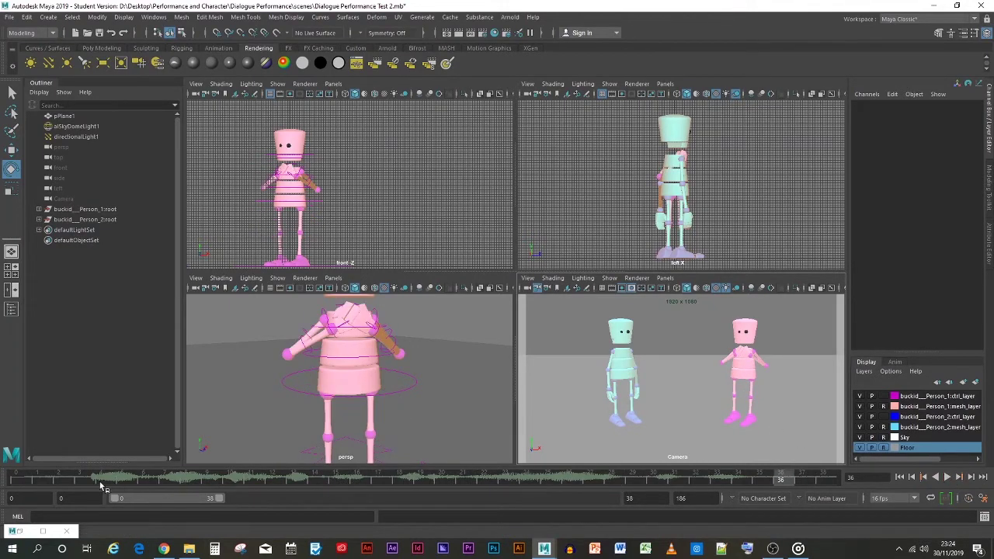
Step: Twist the pelvis further at frame 2 to about Y -40.5 and key it
drag(39, 479, 64, 478)
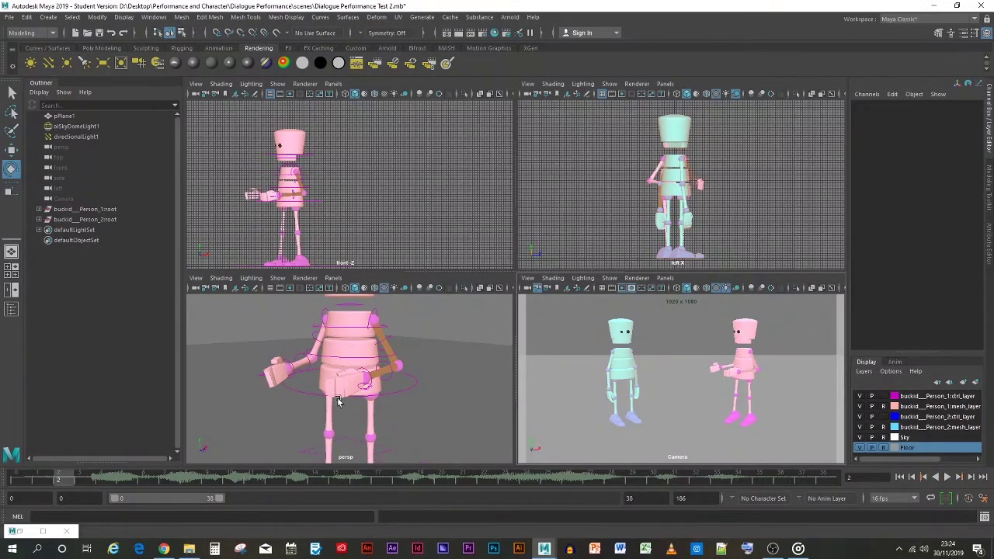
click(339, 403)
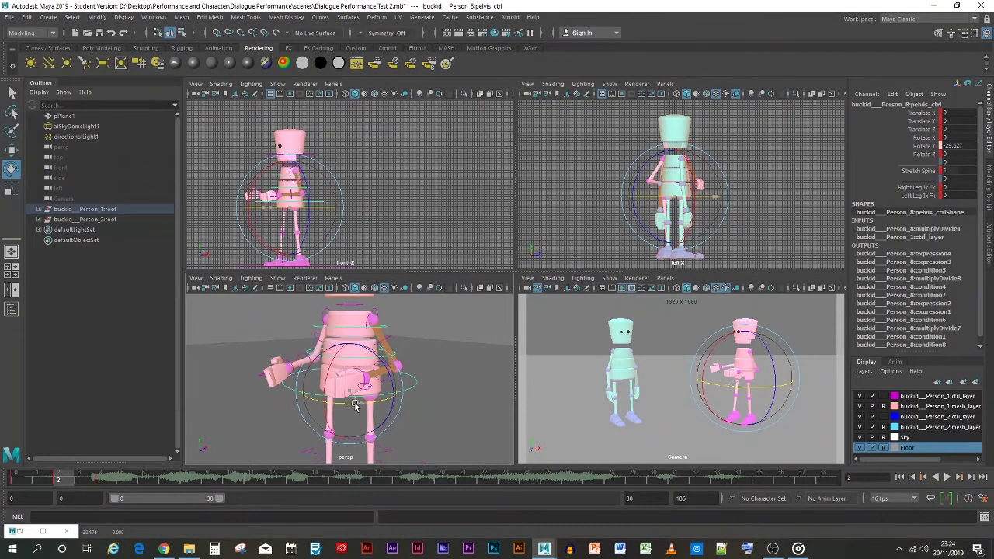
drag(354, 405, 354, 400)
key(s)
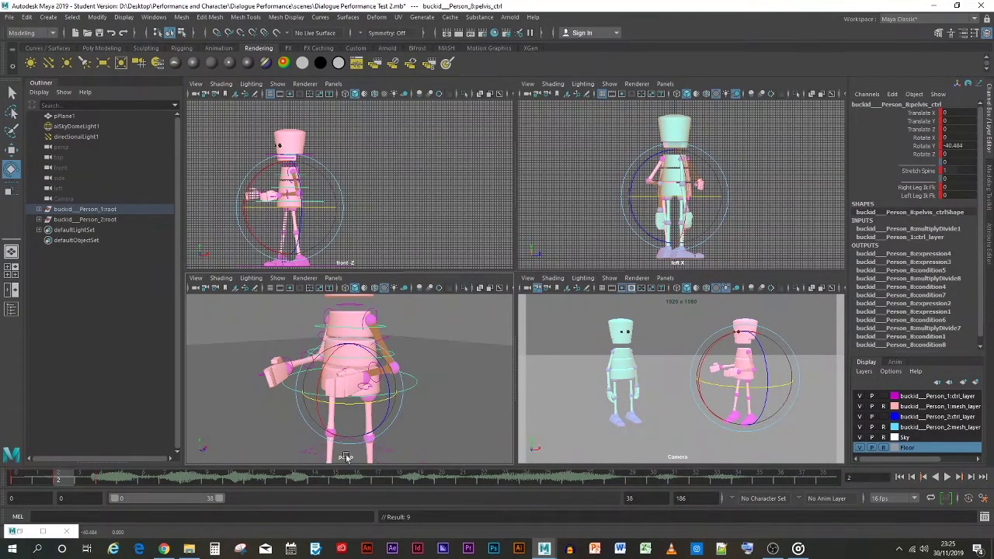
Step: Rotate the pelvis at frame 4 to about Y 31.1, key it, and play the animation from frame 0 with nothing selected
key(.)
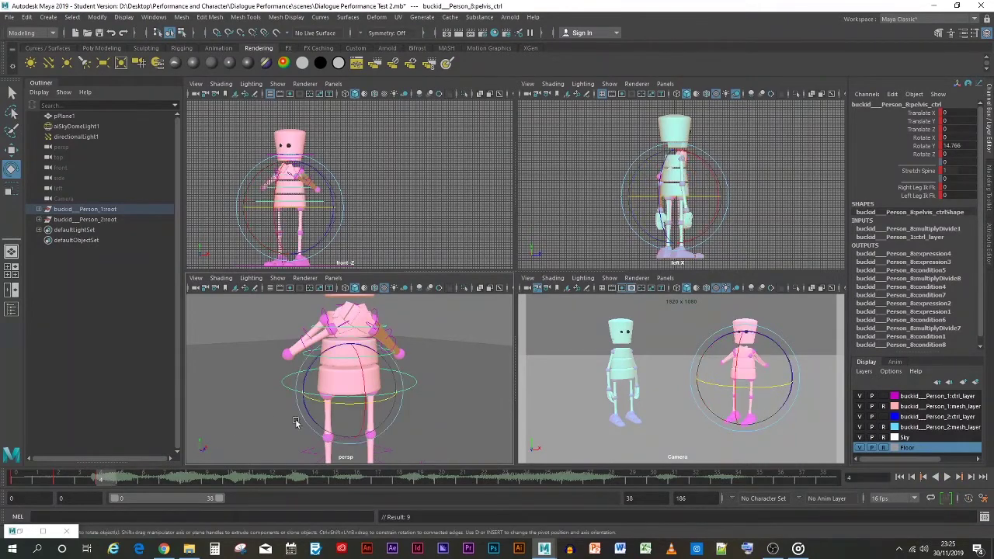
drag(339, 409, 354, 407)
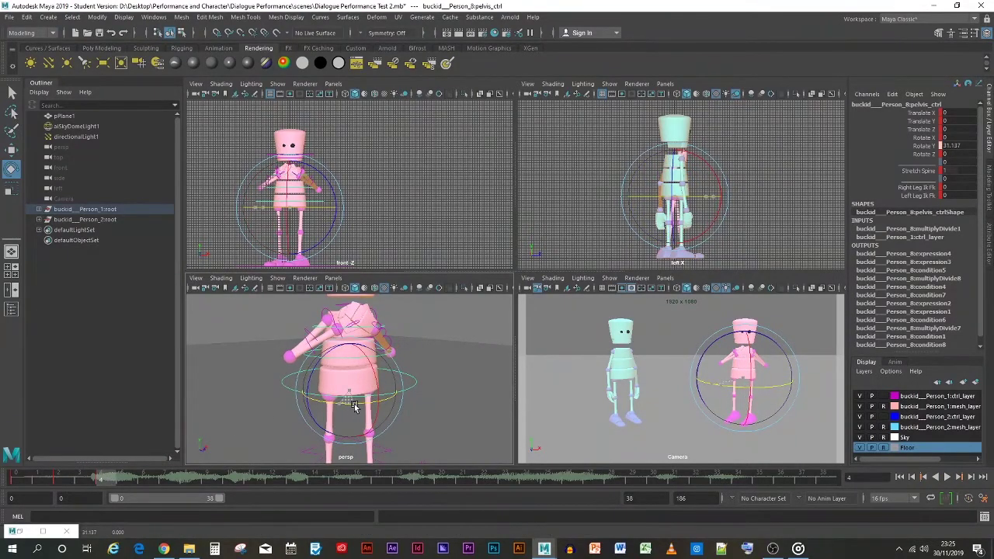
key(s)
key(alt+shift+v)
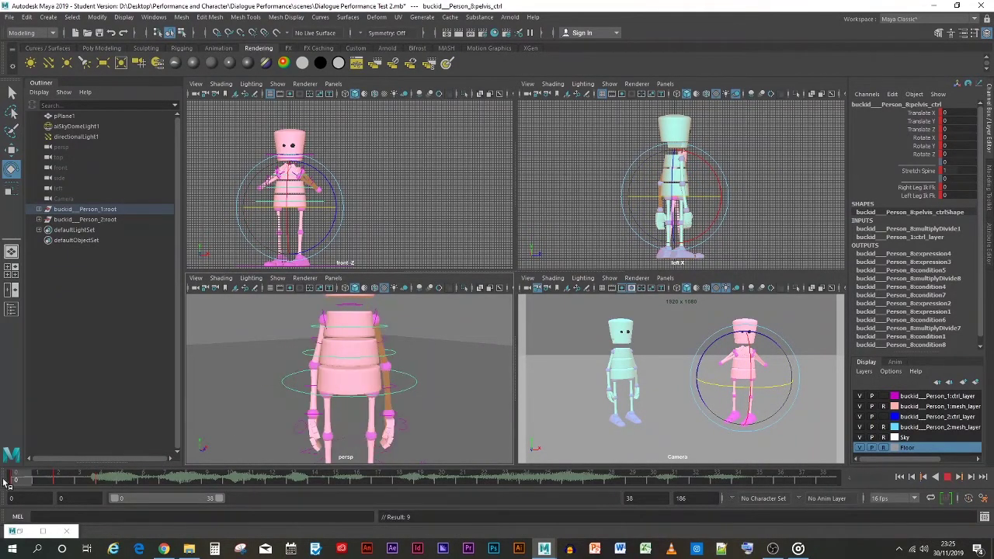
click(549, 381)
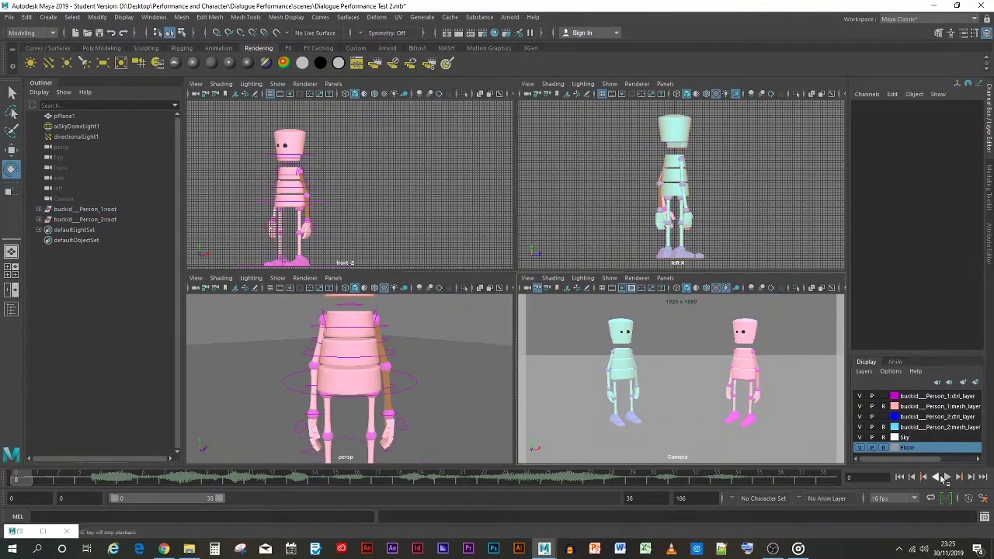
click(947, 477)
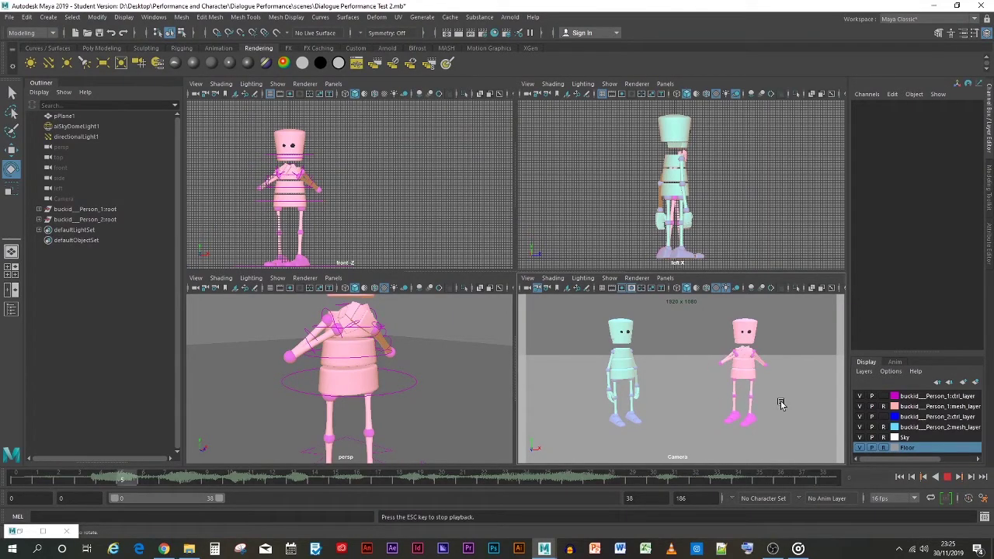
key(Escape)
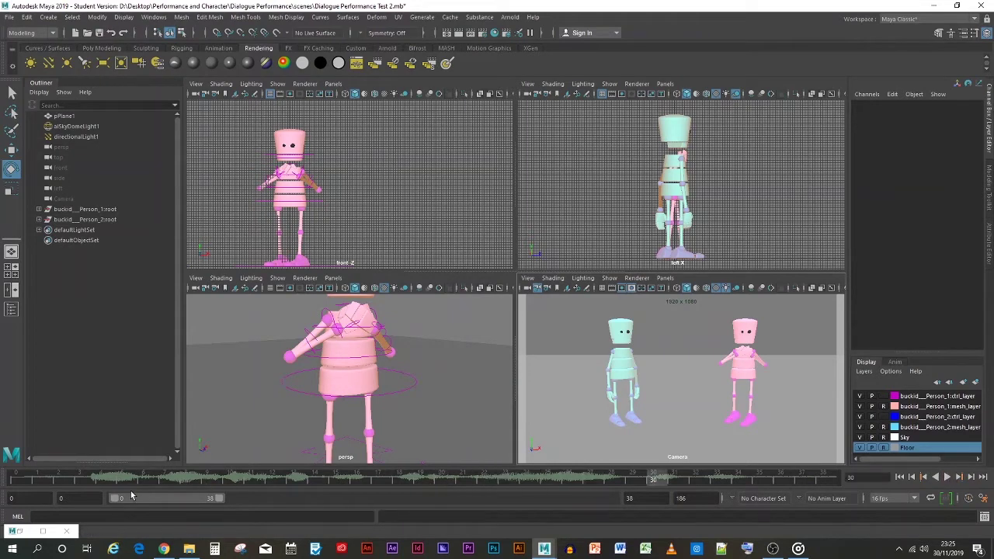
Step: Rotate the pelvis at frame 6 to about Y 0.6, key it, and play the animation from frame 0 with nothing selected
click(90, 481)
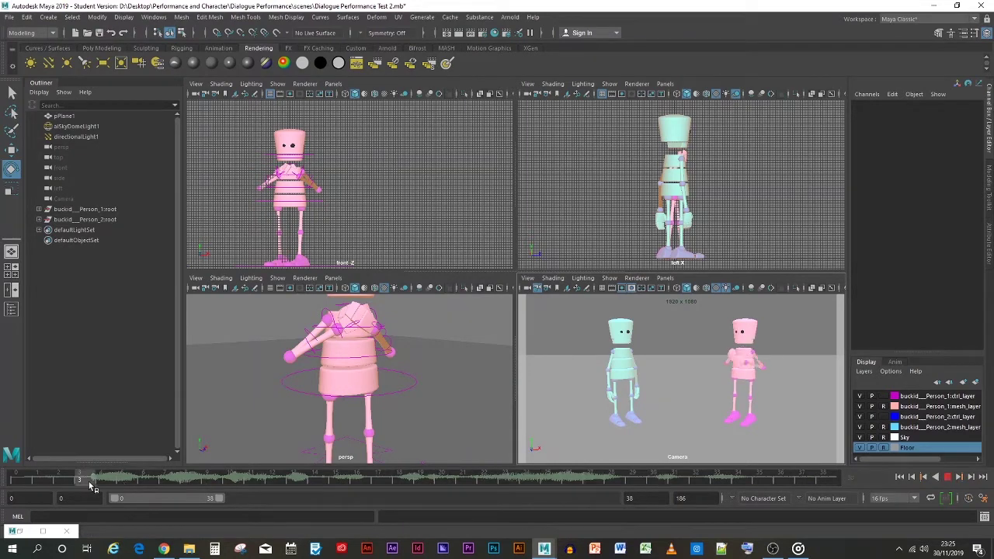
click(312, 393)
drag(93, 485, 146, 483)
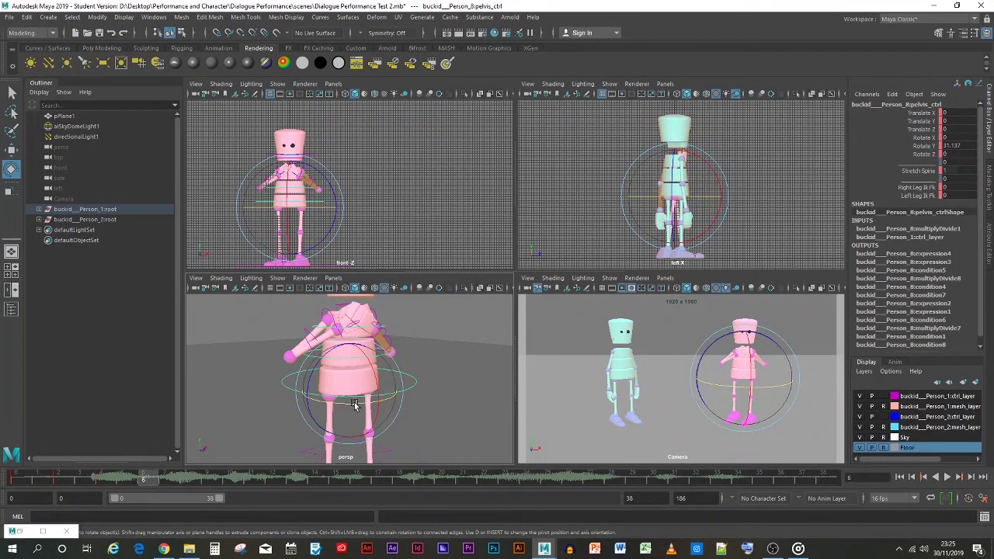
drag(351, 406, 325, 407)
key(s)
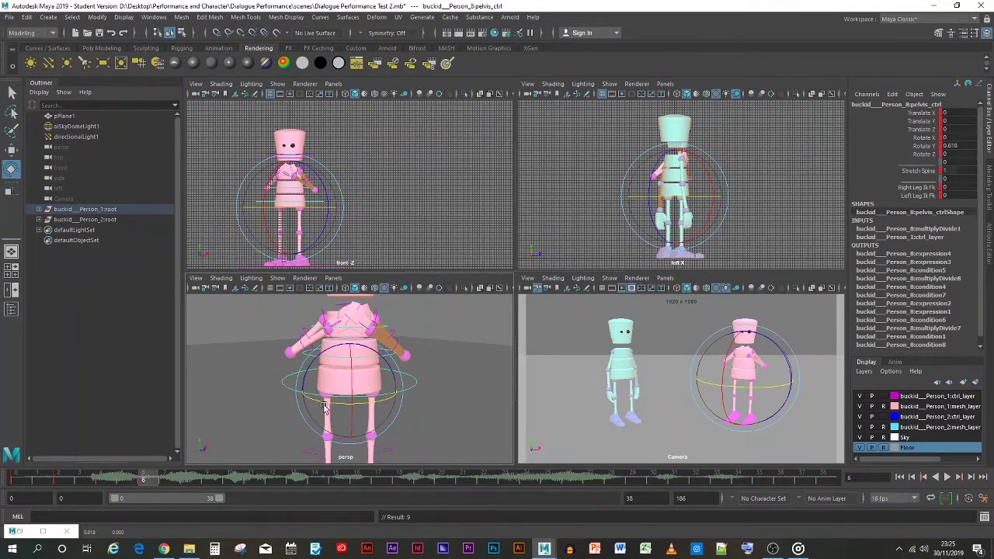
drag(154, 481, 16, 479)
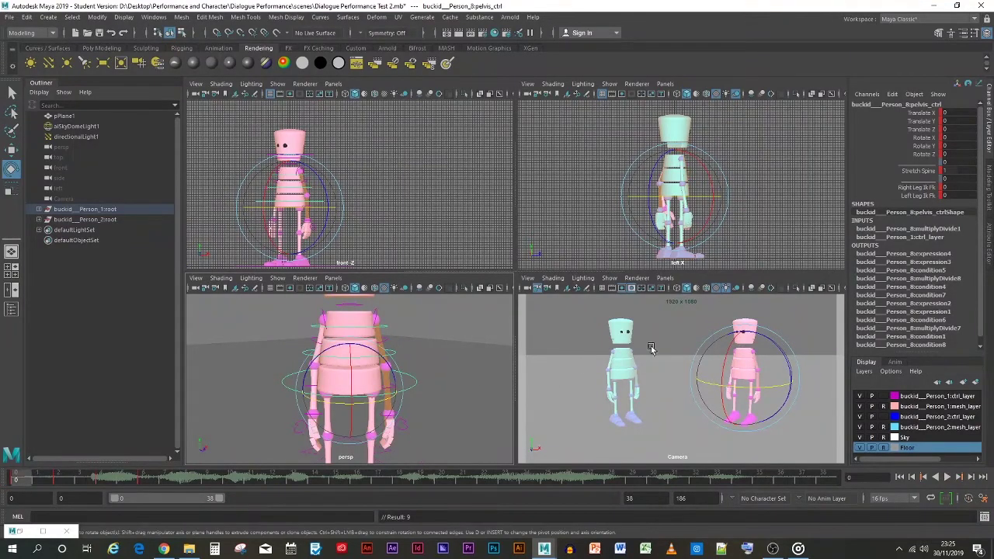
click(794, 409)
click(947, 476)
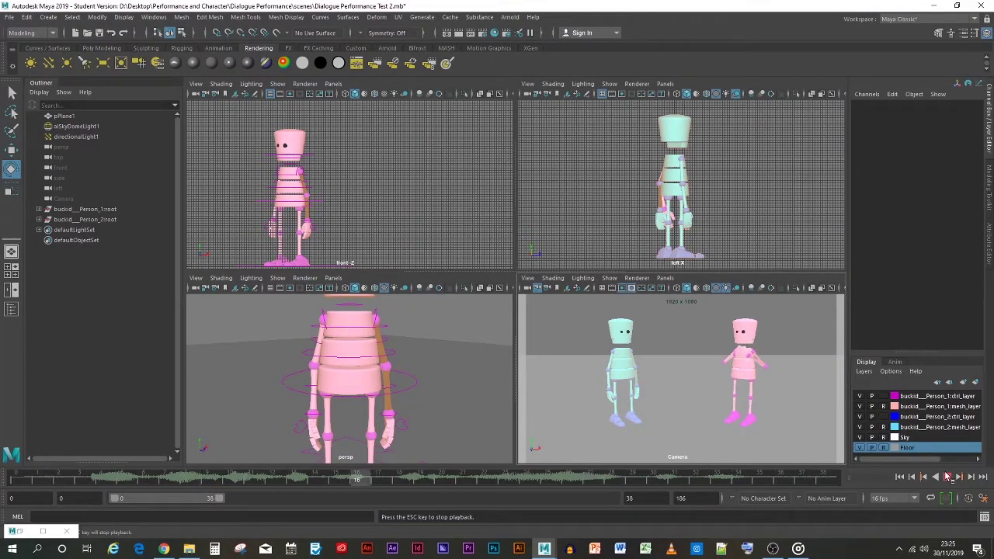
click(947, 476)
Step: Scrub through frames 0 to 38 against the dialogue audio, reselect the pelvis control, and check the motion up to frame 28
click(99, 479)
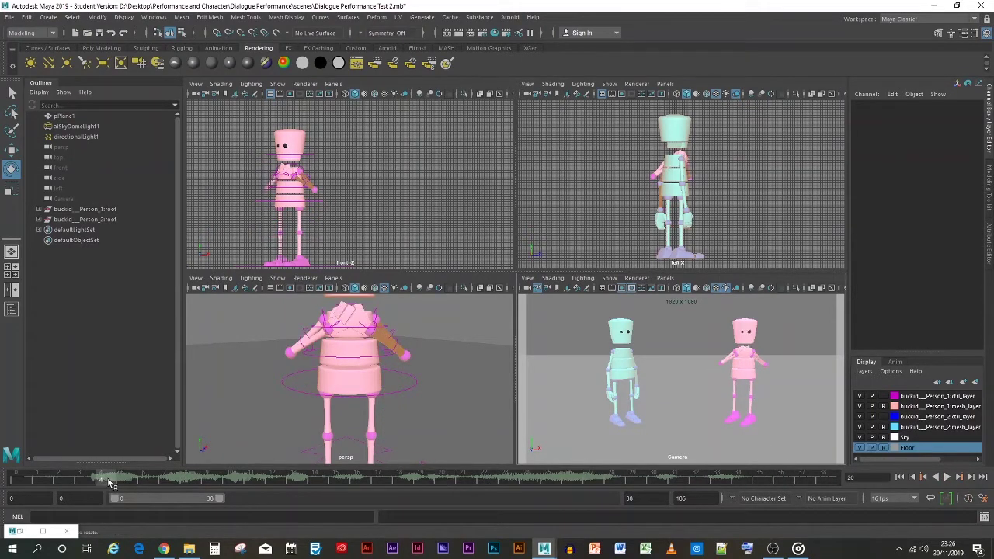
drag(99, 481, 17, 482)
key(alt+v)
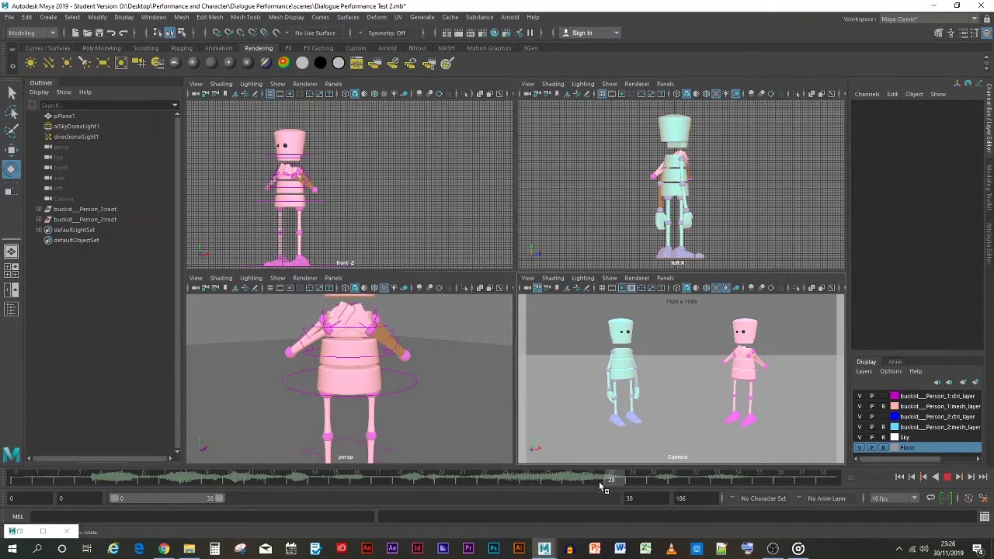
drag(390, 489, 614, 490)
drag(613, 485, 836, 494)
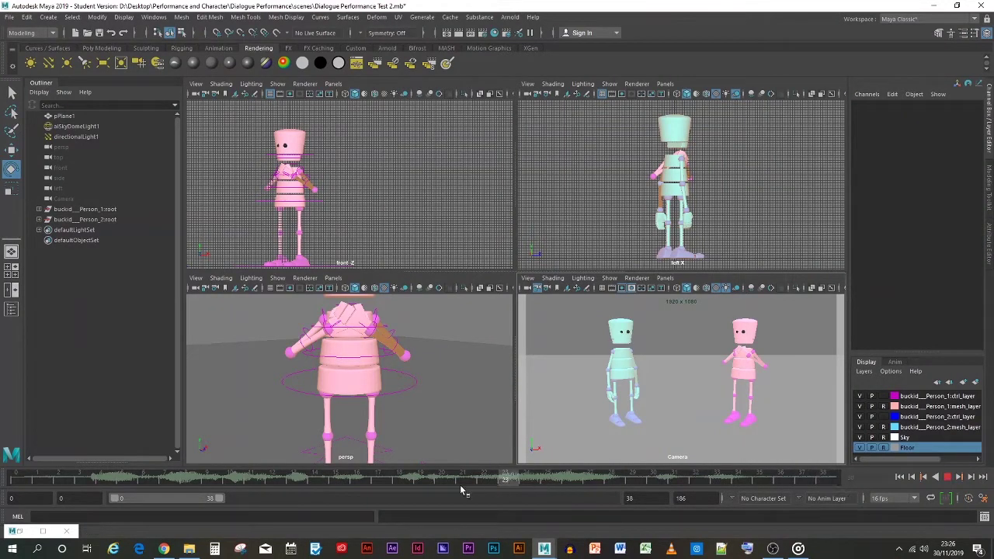
key(alt+v)
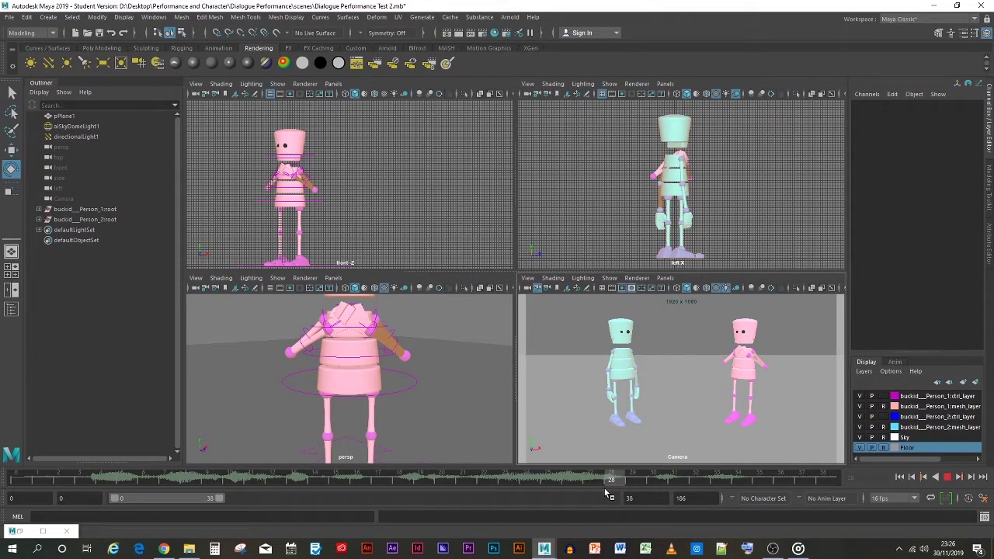
drag(609, 479, 14, 478)
click(290, 395)
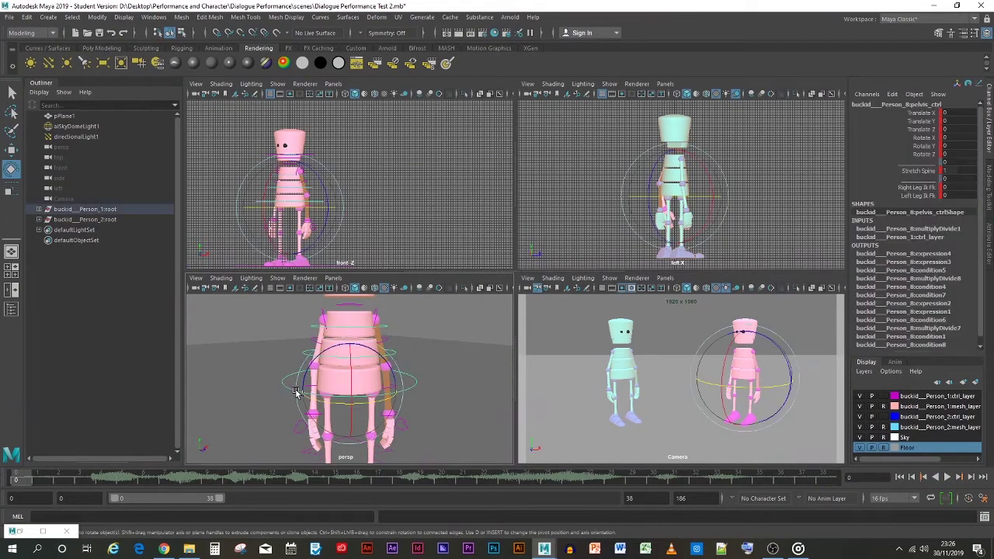
drag(39, 487, 612, 486)
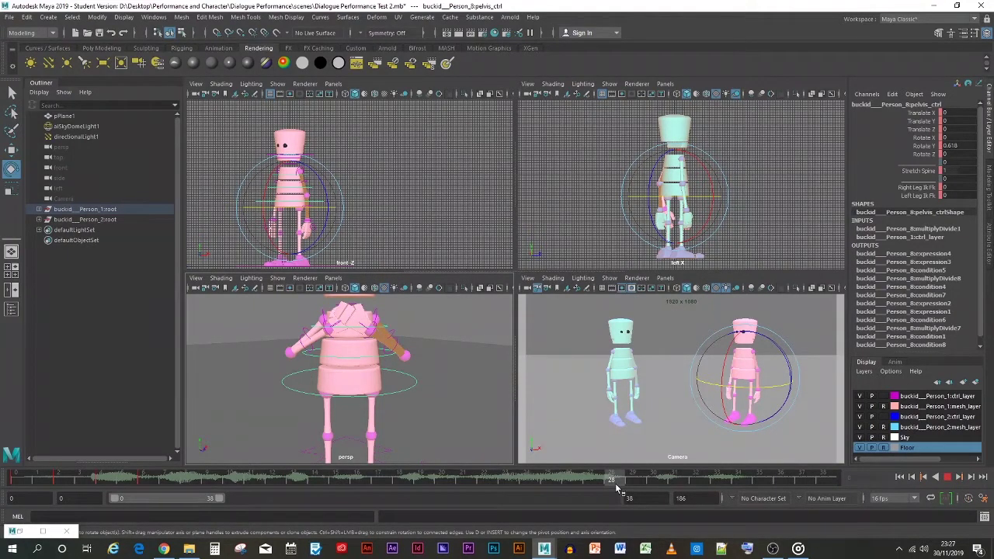
key(Escape)
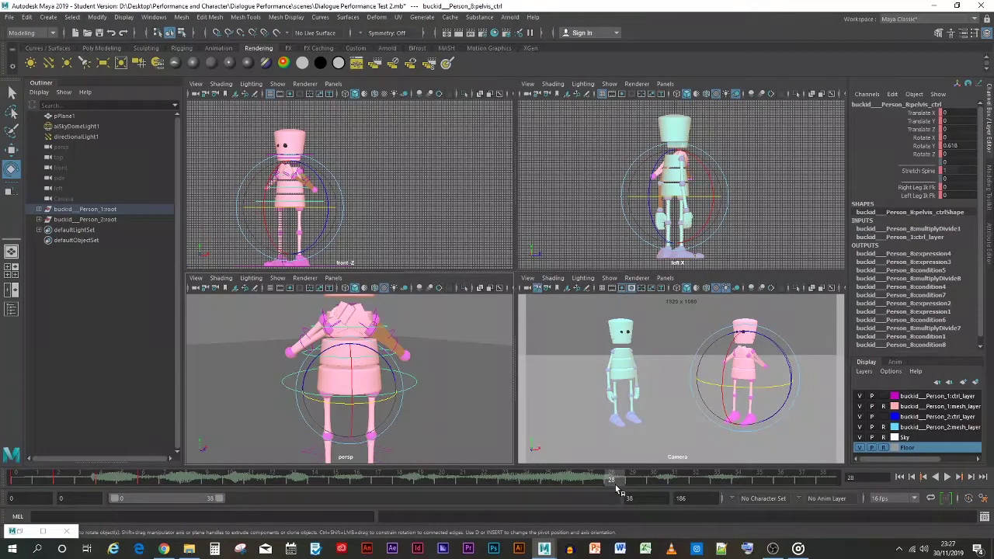
Step: Cut the pelvis key at frame 6
click(69, 480)
key(alt+v)
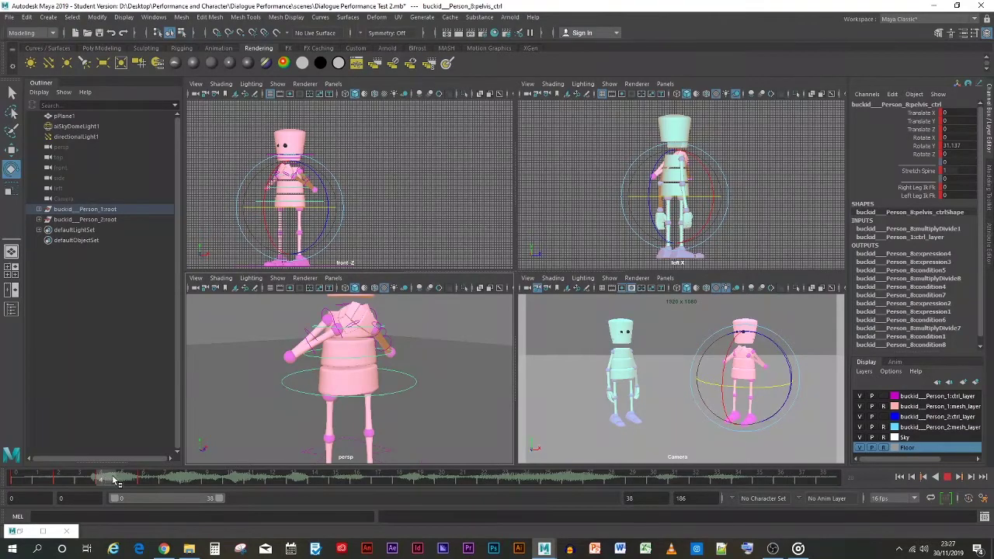
right_click(146, 480)
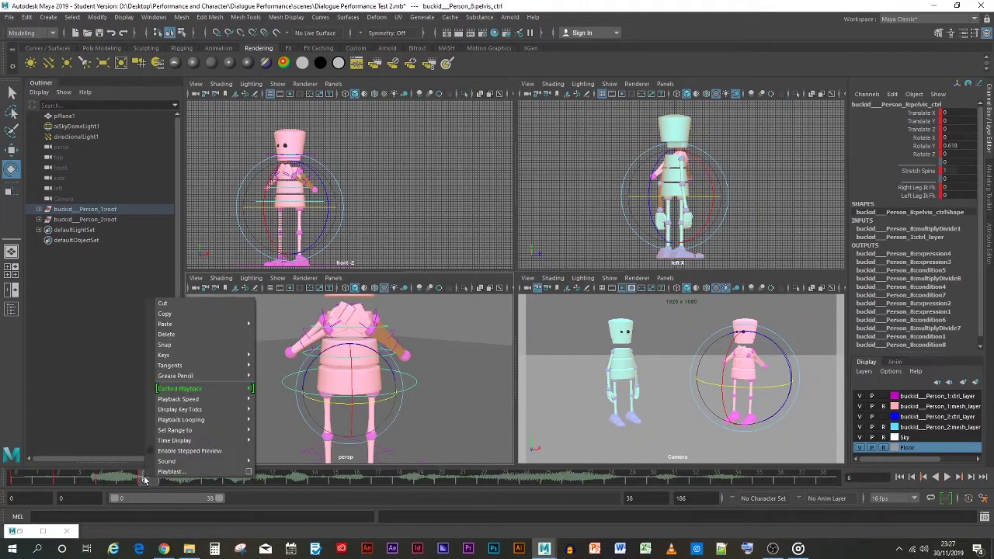
click(171, 304)
Step: Shift the pelvis keys at frames 2 and 4 together to frames 4 and 6
key(alt+v)
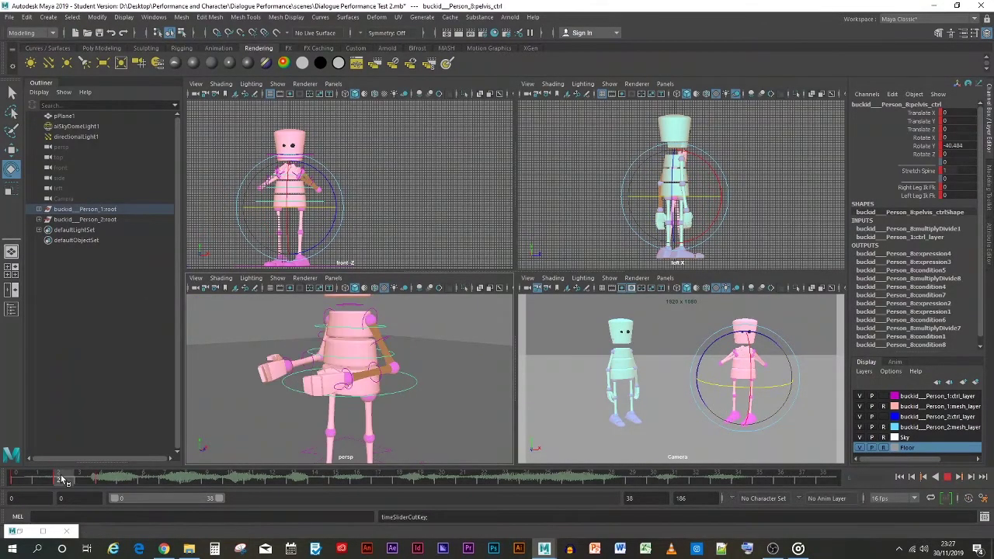
click(62, 479)
mouse_move(62, 479)
shift+mouse_down()
mouse_move(101, 479)
mouse_move(73, 479)
shift+mouse_up()
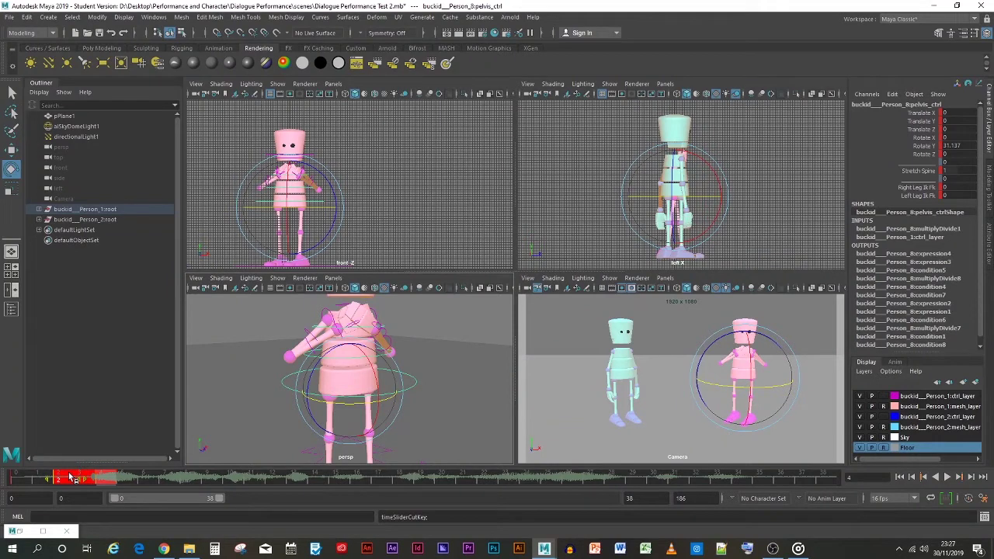
shift+drag(73, 476, 174, 483)
click(206, 480)
Step: Move the pelvis key at frame 6 to frame 8, and play the animation from frame 0 with nothing selected
click(147, 478)
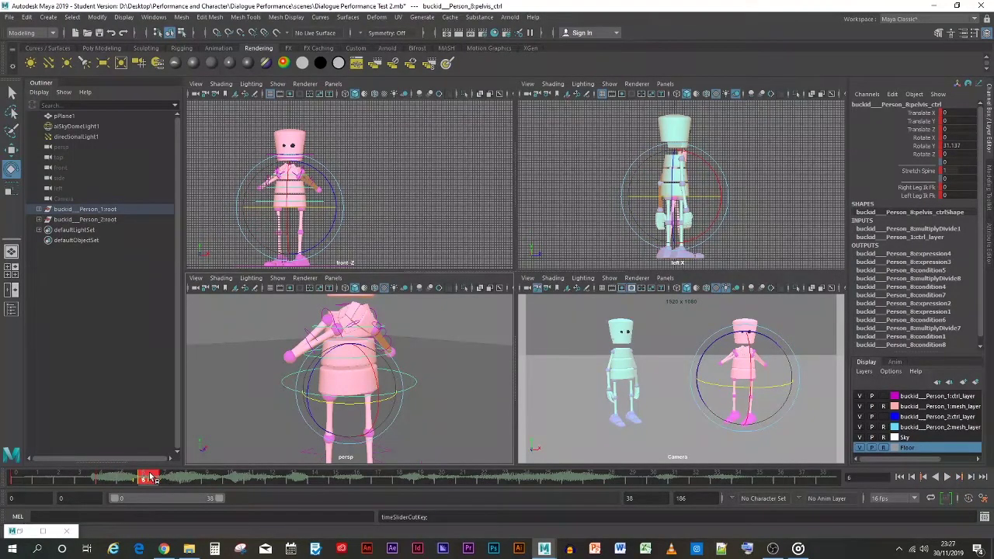
drag(150, 479, 213, 478)
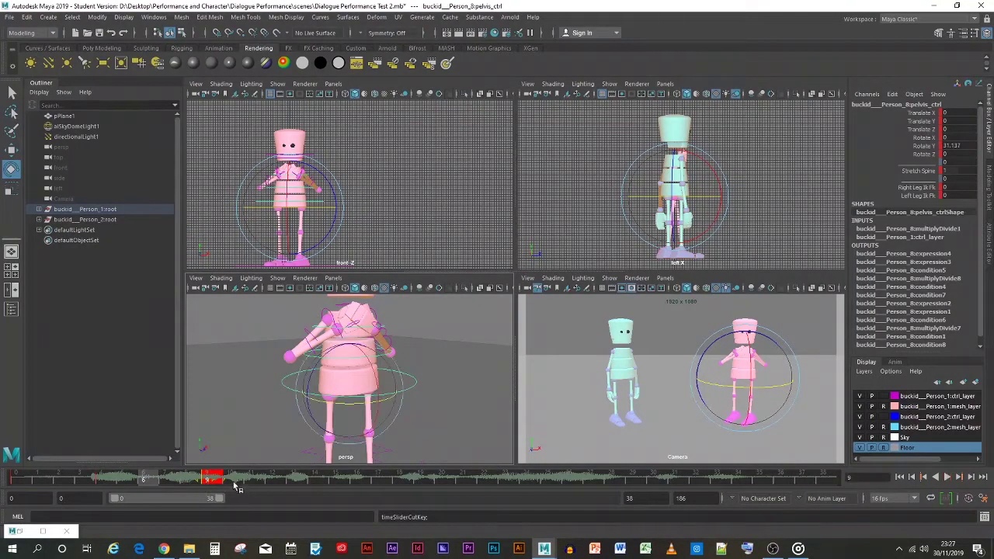
drag(201, 479, 227, 481)
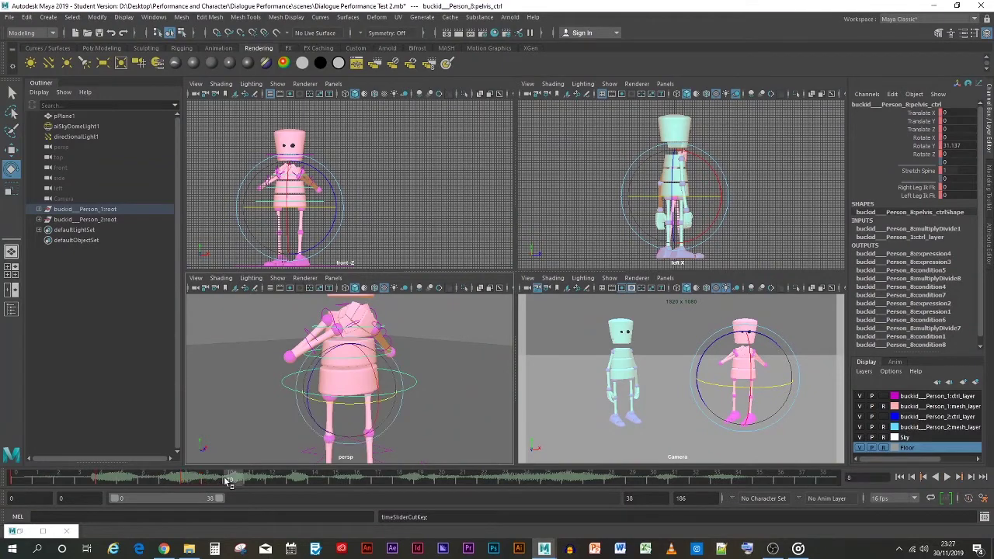
key(alt+shift+v)
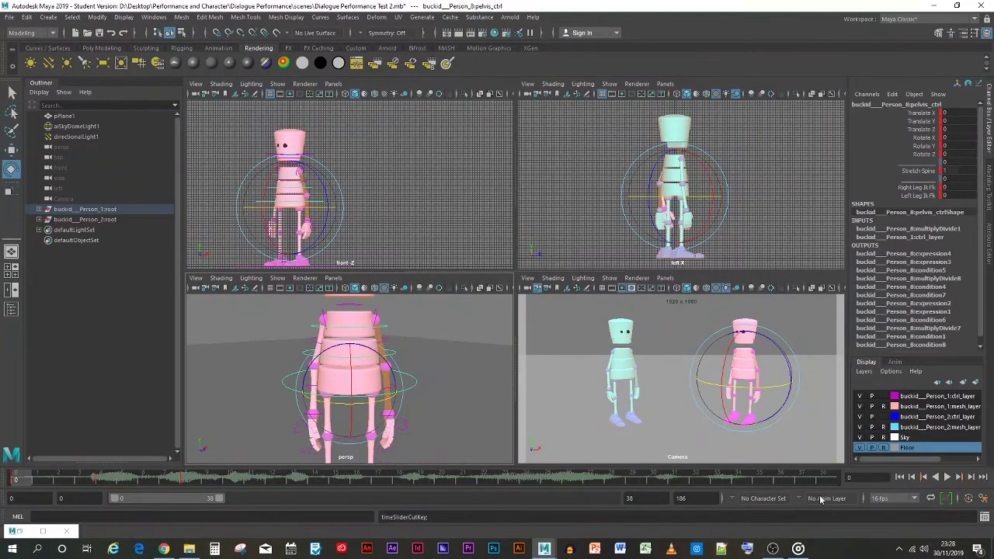
click(709, 433)
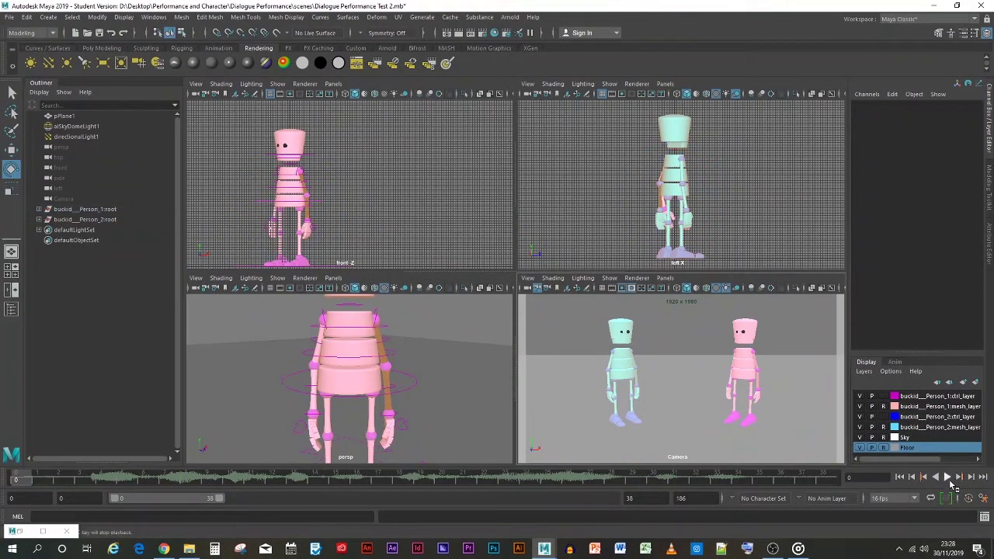
click(947, 478)
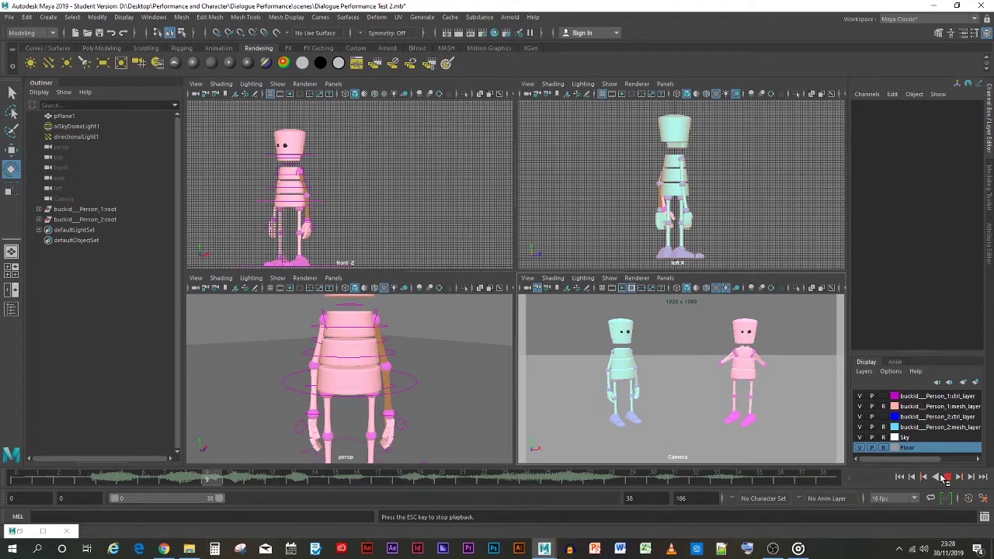
Step: Try rotating the pink character's right clavicle control at frame 14, and undo the rotation
key(Escape)
drag(352, 482, 315, 480)
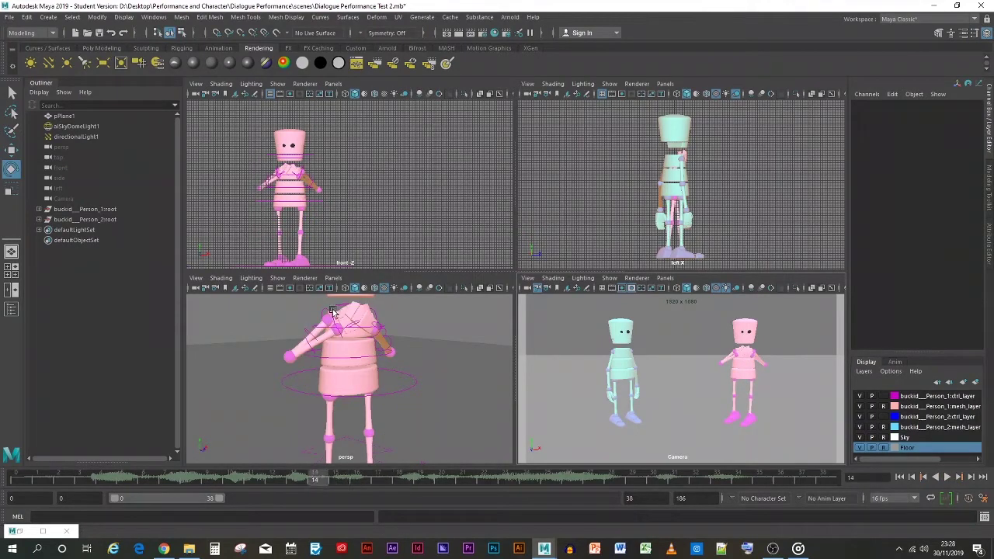
click(332, 310)
click(11, 149)
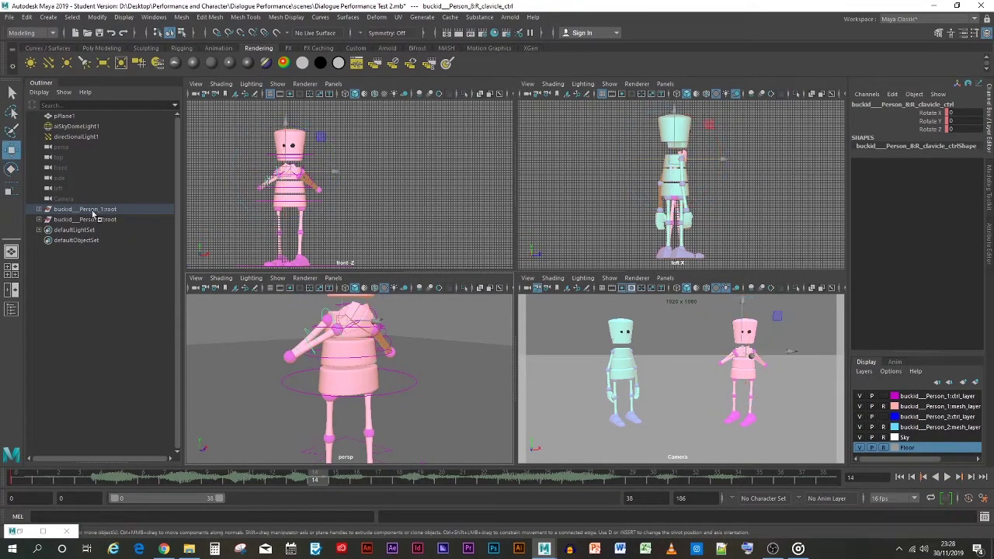
click(300, 349)
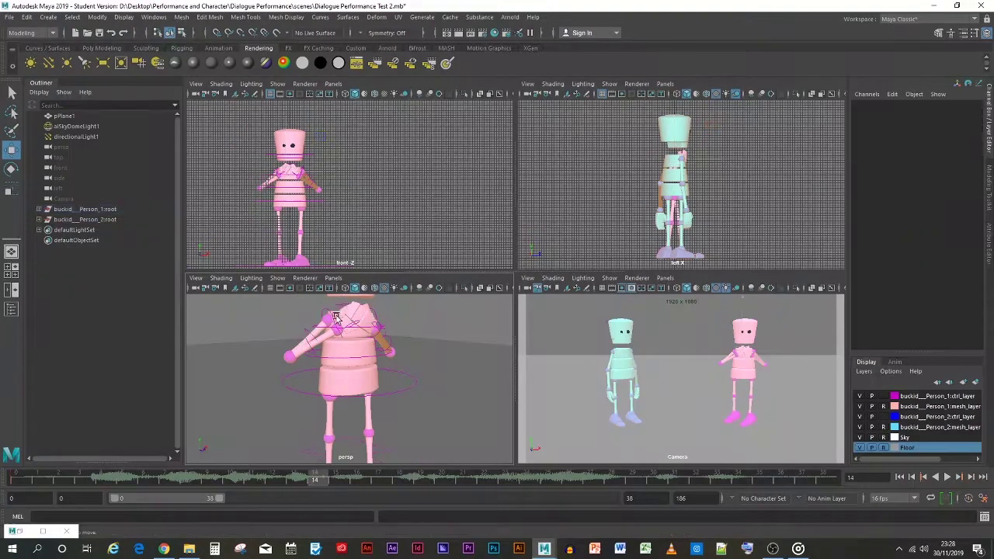
click(336, 318)
click(12, 169)
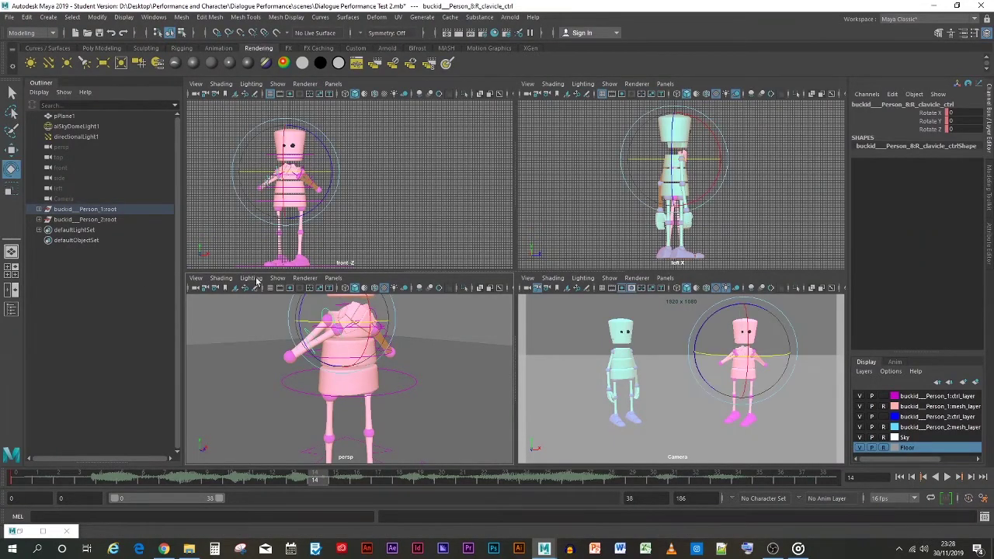
mouse_move(297, 311)
mouse_down()
mouse_move(303, 317)
mouse_move(295, 299)
mouse_move(294, 316)
mouse_move(286, 302)
mouse_up()
key(ctrl+z)
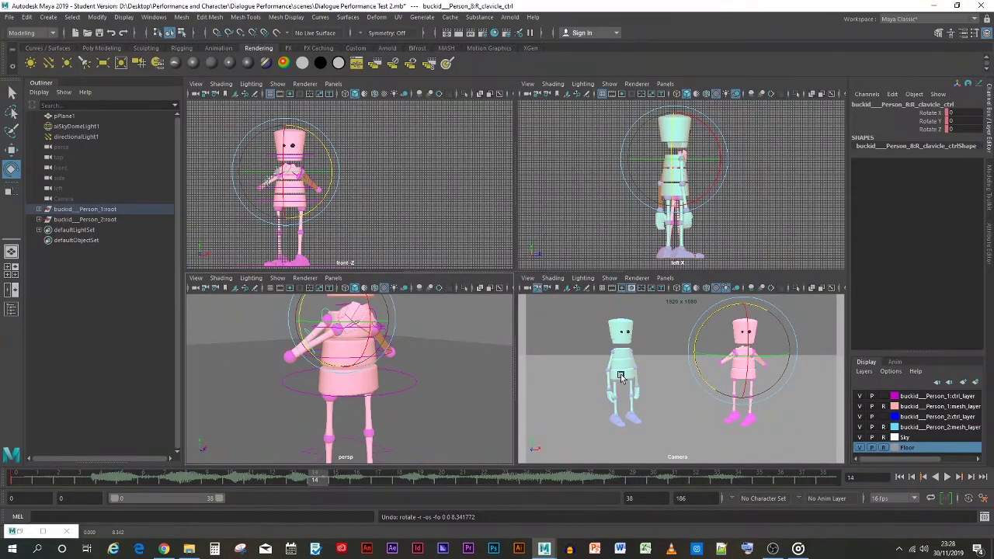
Step: Deselect everything and play the animation against the dialogue to review the pelvis twists
click(610, 376)
click(948, 476)
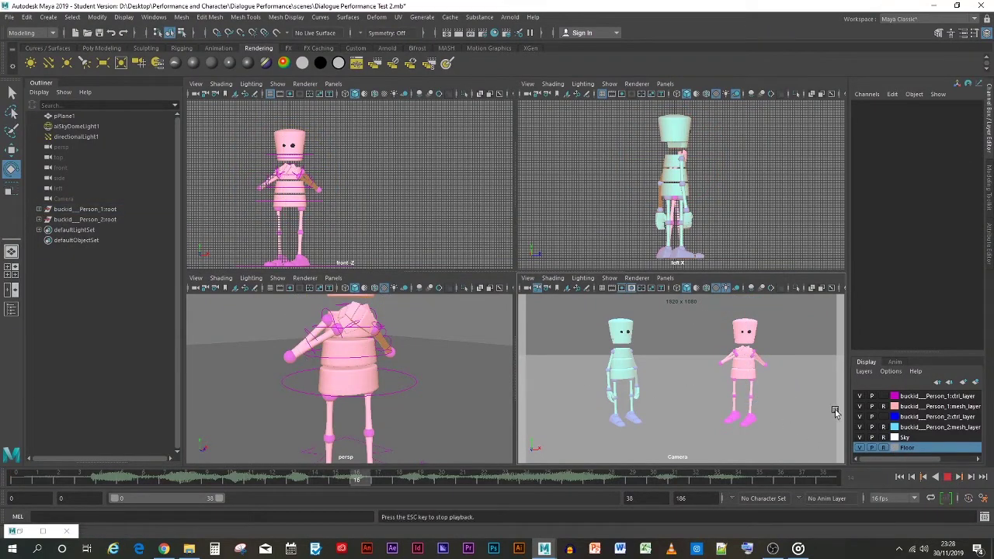
click(947, 479)
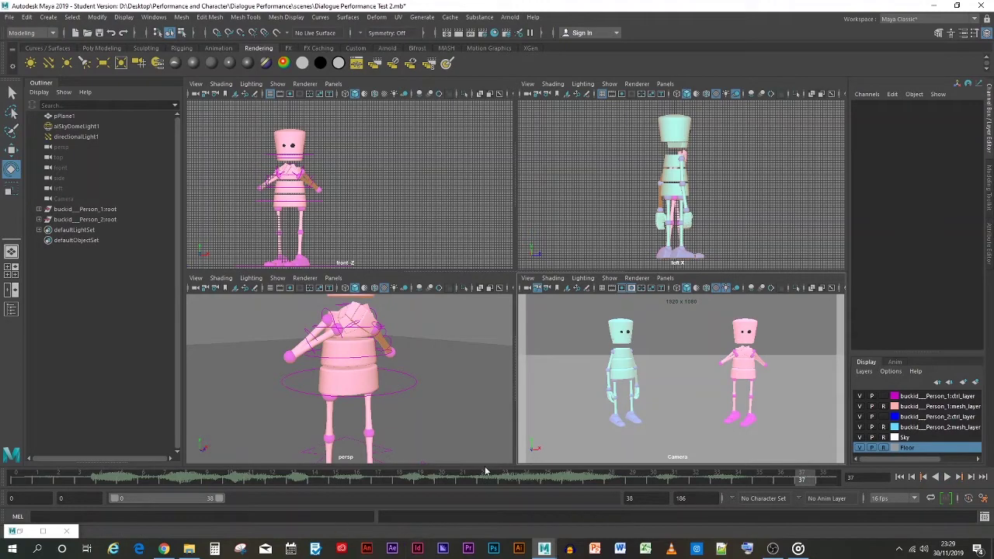
Step: Rotate the pink character's pelvis control to about -6.8 in Y at frame 11 and key it
click(300, 414)
key(alt+v)
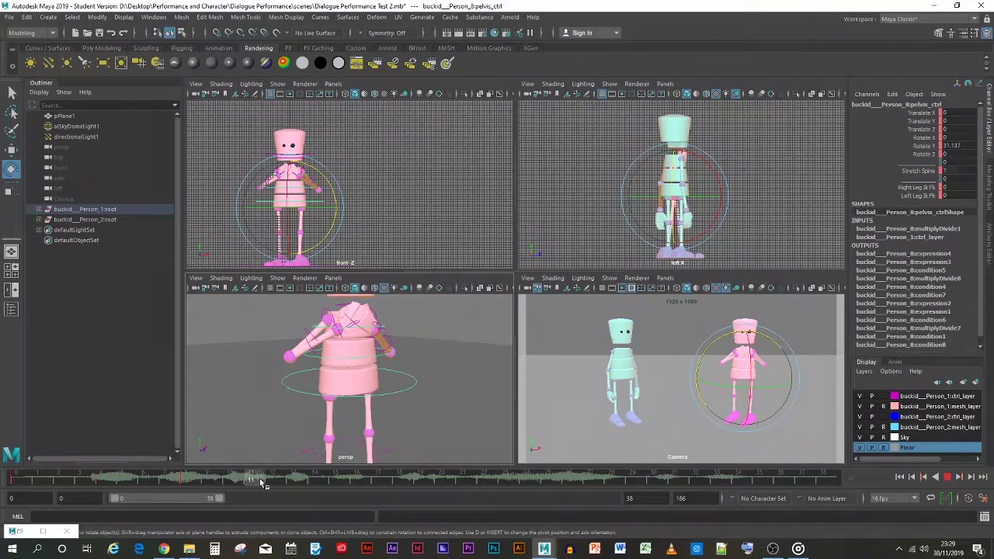
key(alt+v)
drag(330, 409, 312, 410)
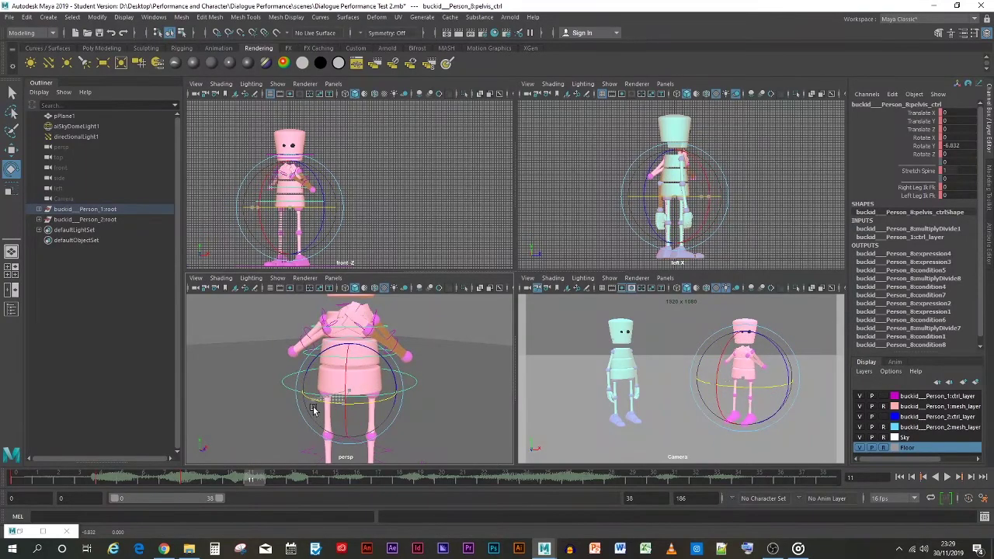
key(s)
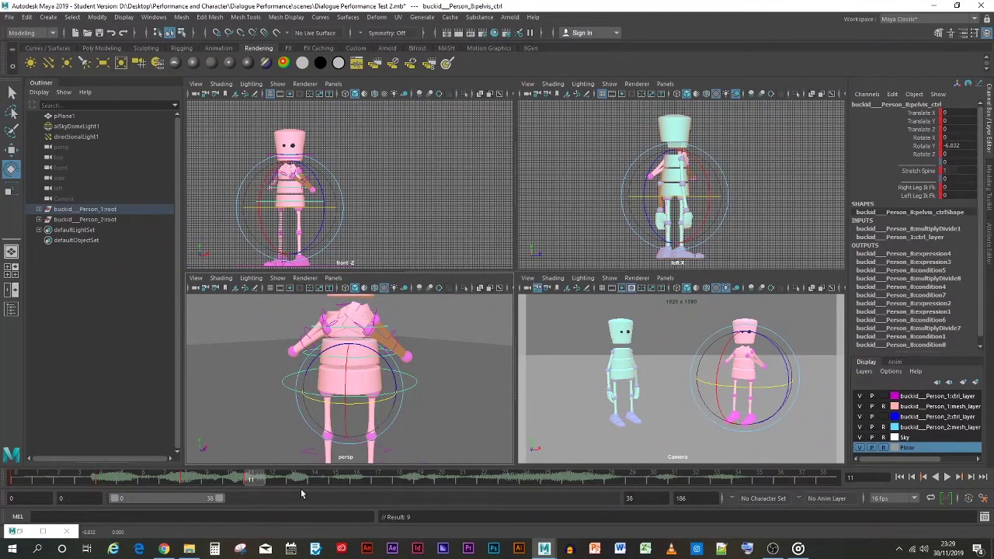
Step: Play the animation from frame 0 with nothing selected to check the new pelvis pose, and return to frame 0
key(alt+shift+v)
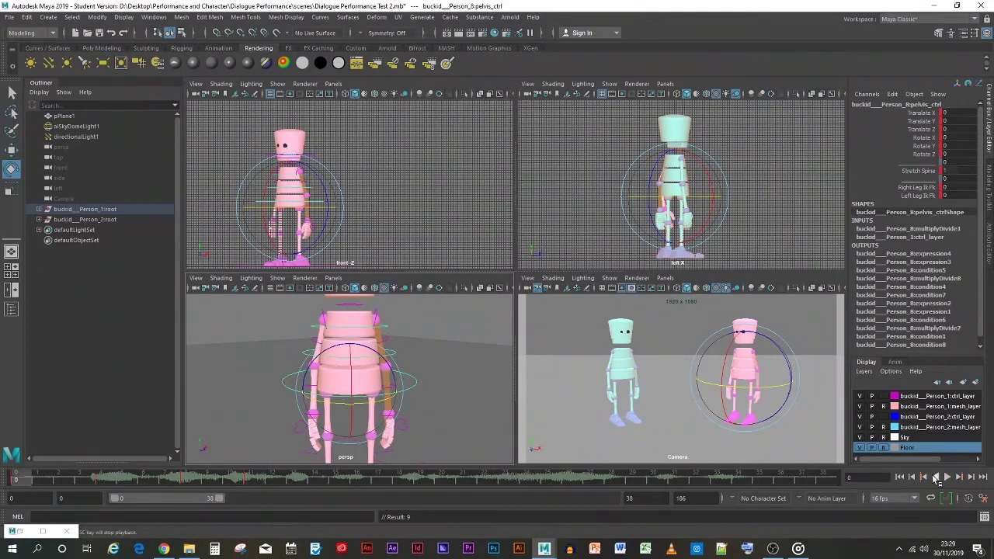
click(803, 423)
key(alt+v)
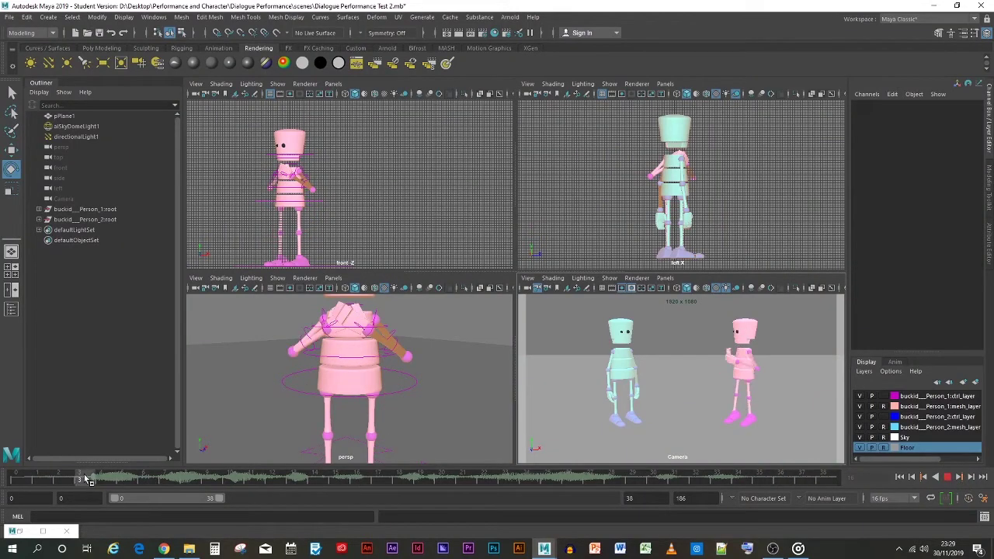
click(28, 481)
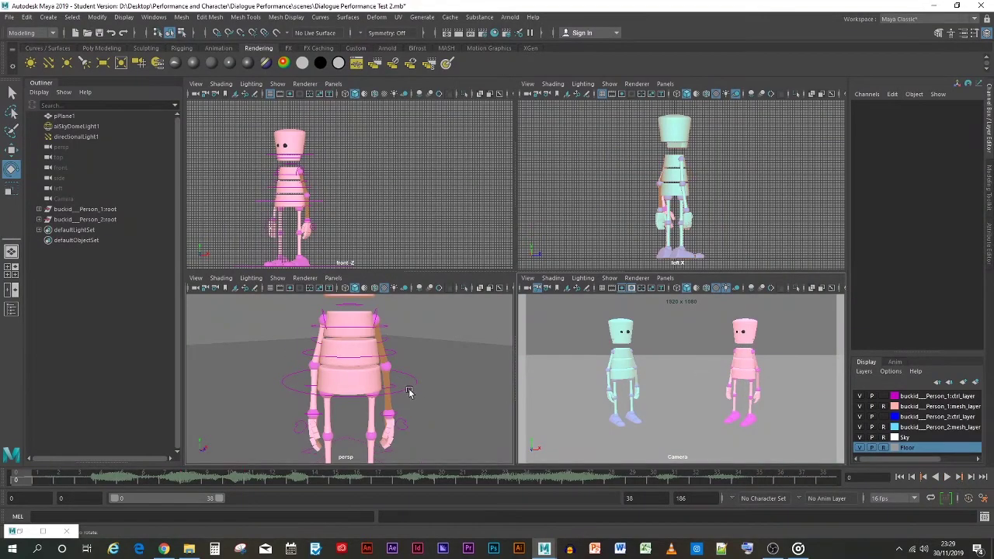
Step: Reselect the pelvis control, scrub the opening frames up to frame 11 to check the twist timing, and deselect it
click(415, 386)
drag(137, 483, 232, 483)
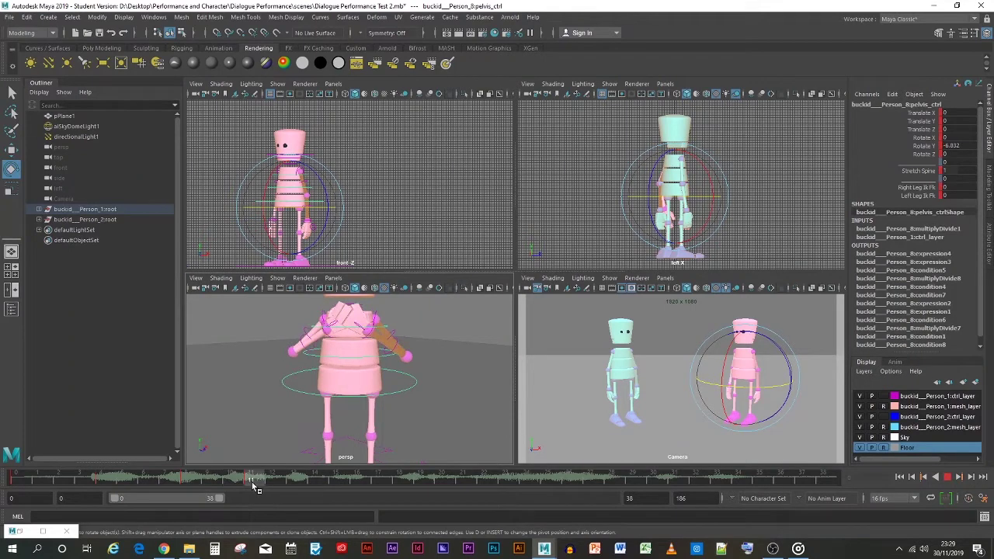
drag(81, 483, 252, 485)
mouse_move(257, 488)
mouse_down()
mouse_move(77, 486)
mouse_move(258, 486)
mouse_up()
click(461, 399)
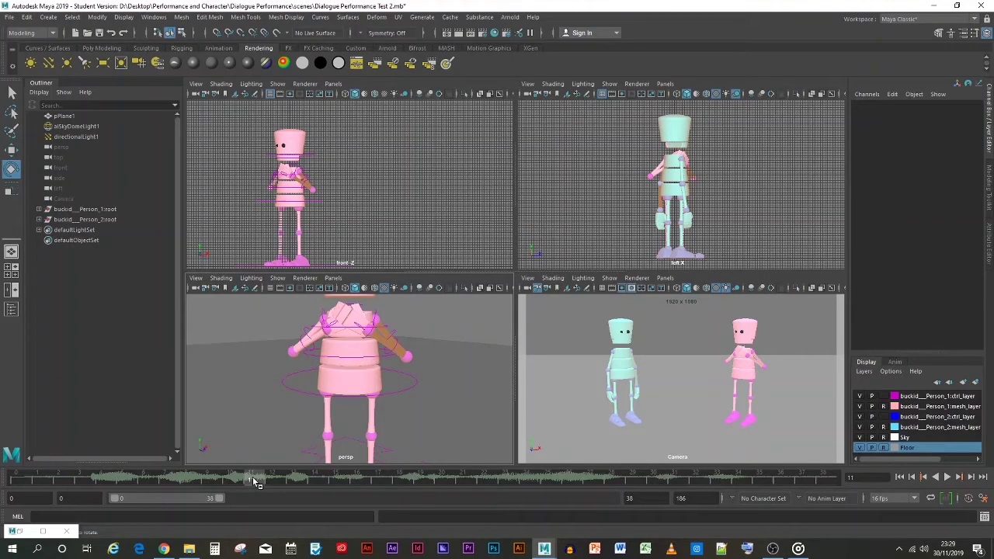
Step: Save the scene under its current name, accepting the student version notice
click(10, 18)
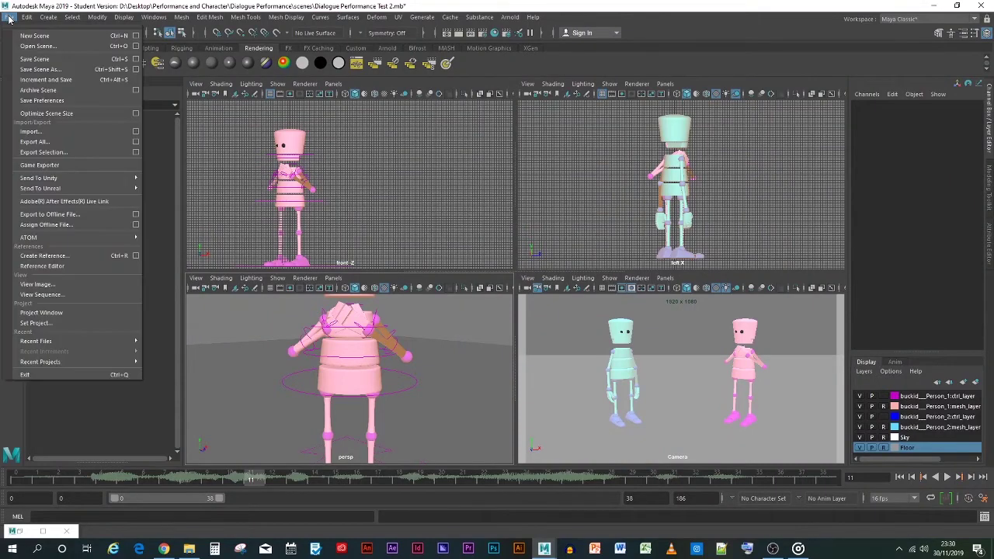
click(39, 63)
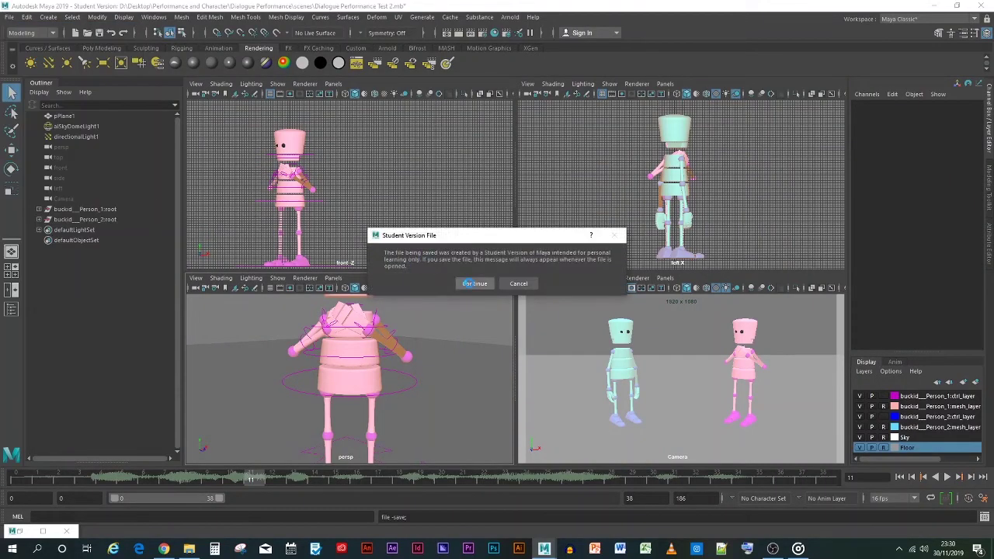
click(473, 282)
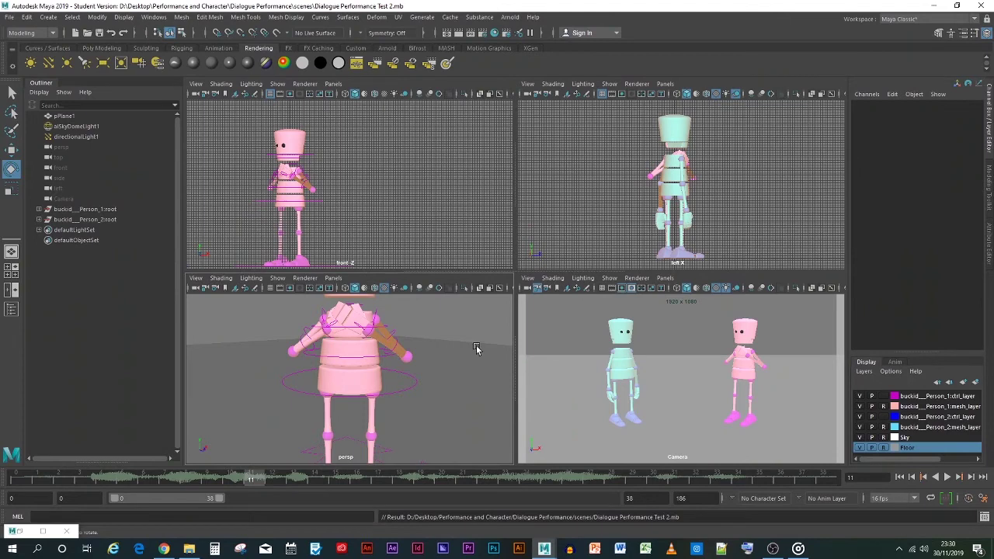